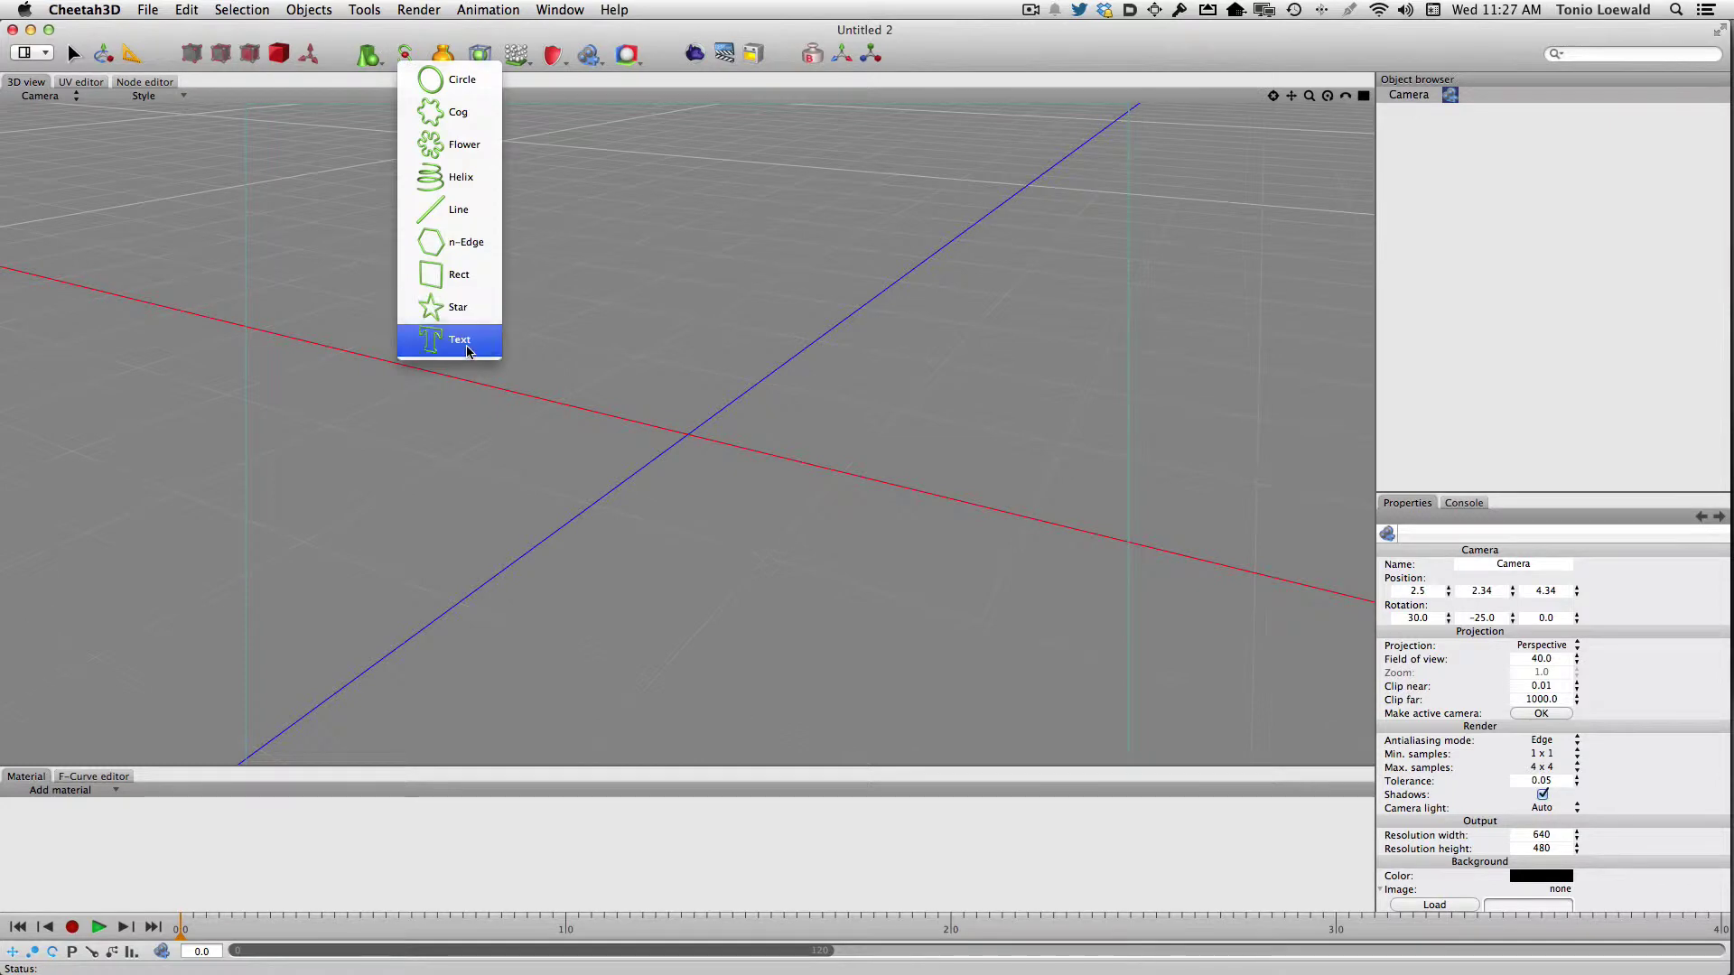
Step: Add a text spline and move it along the X axis to about -1.33
left_click(462, 340)
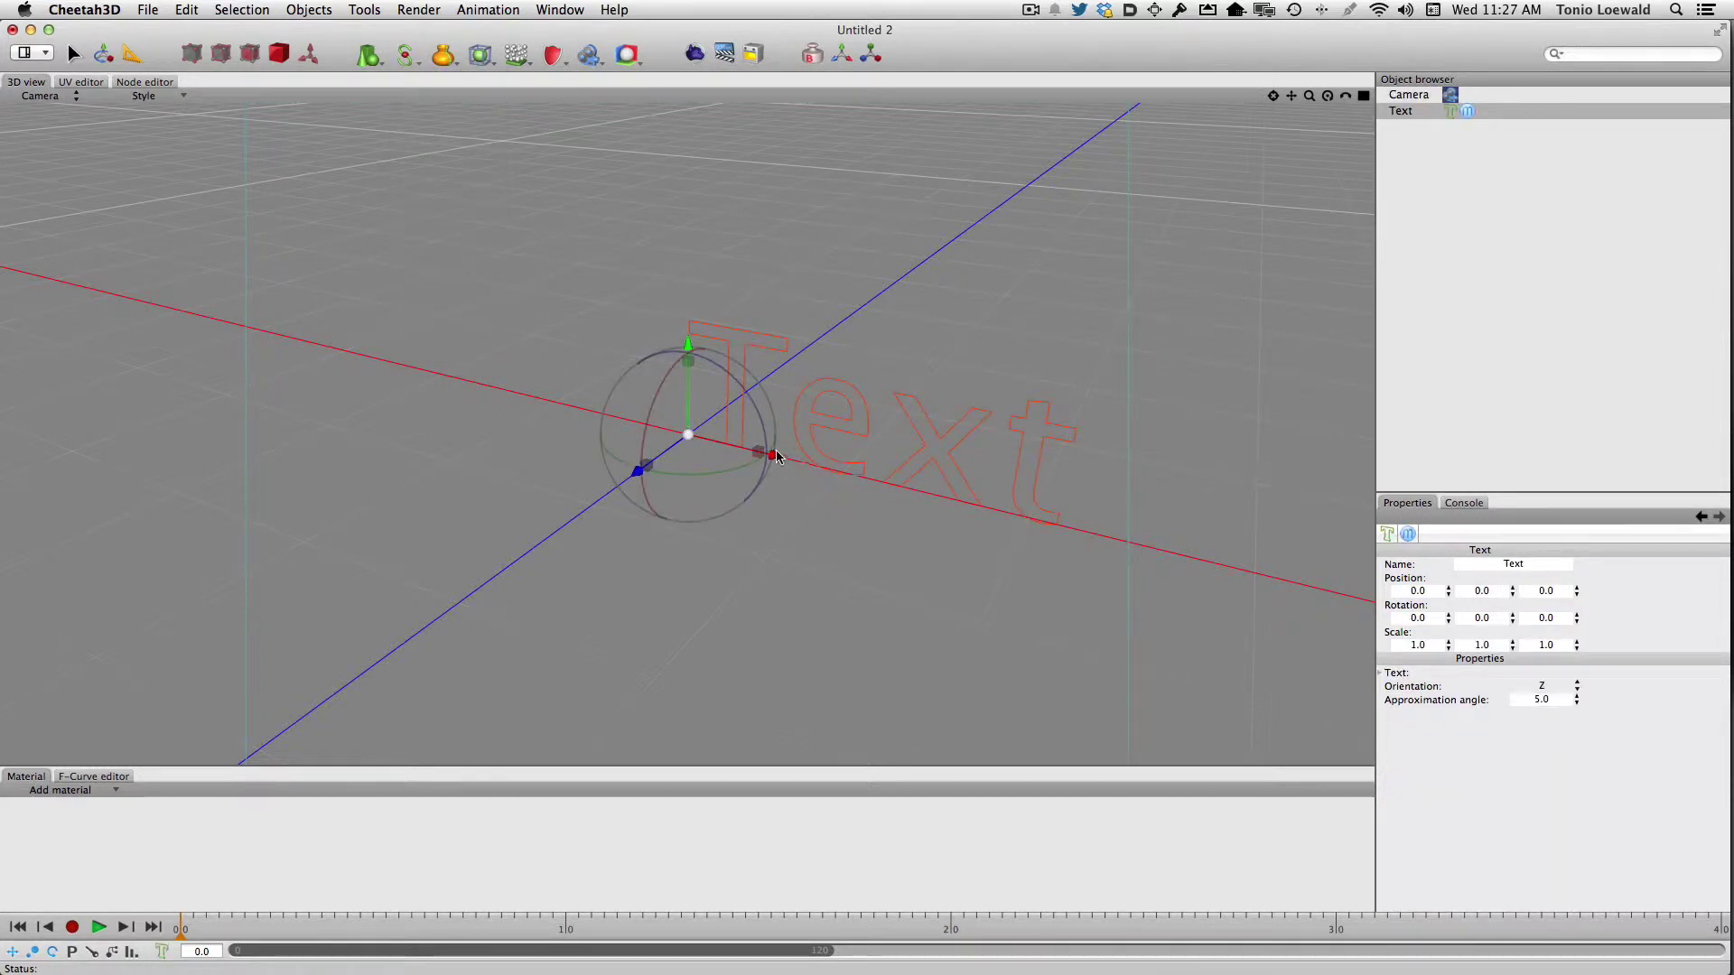
left_click_drag(777, 459, 595, 412)
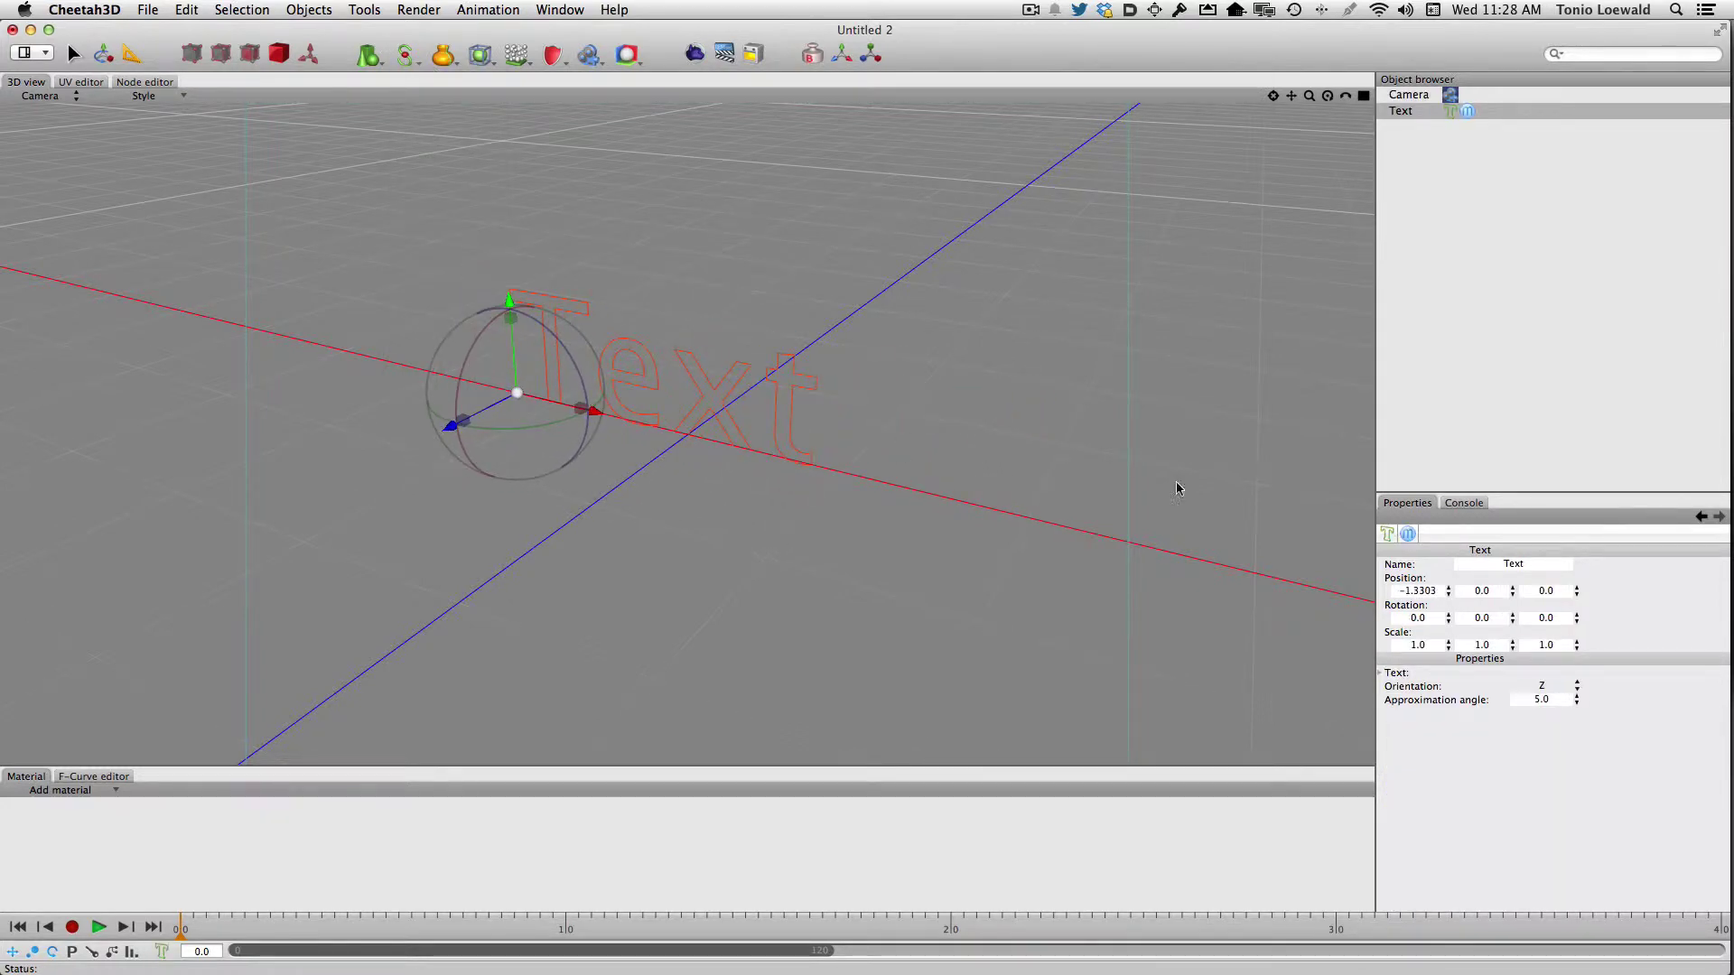
Step: Replace the text object's default wording with the person's first name
left_click(1398, 675)
left_click(1454, 691)
key("super+a")
type("Tonio")
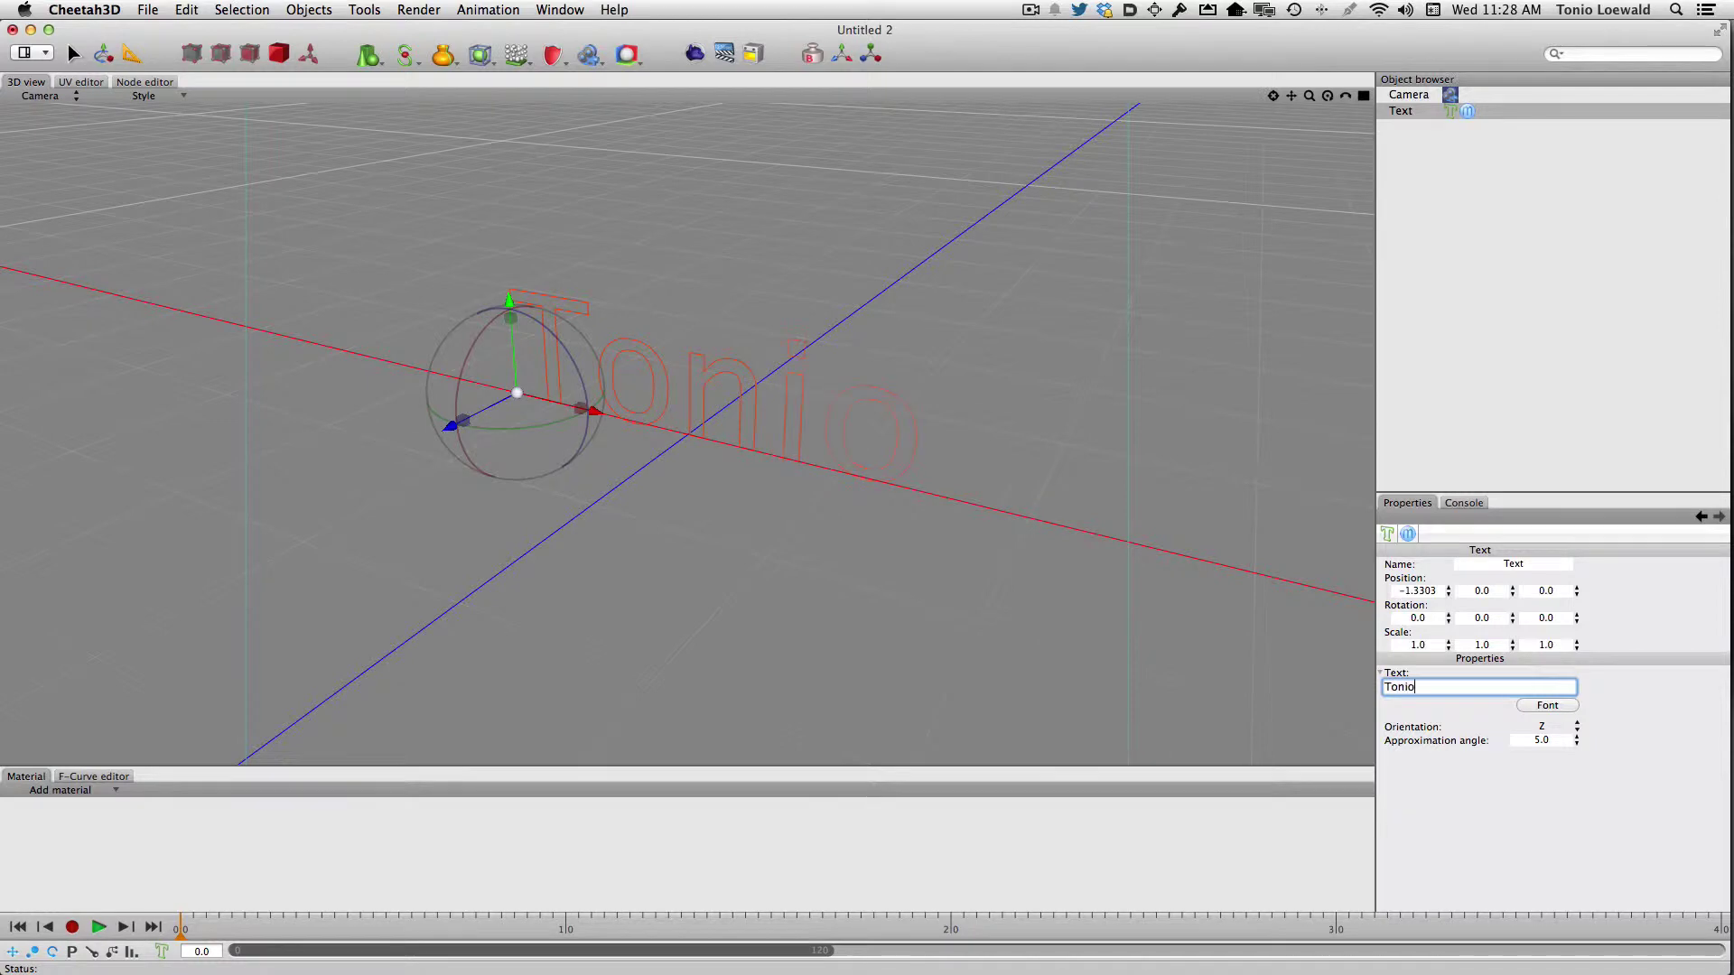
key("Tab")
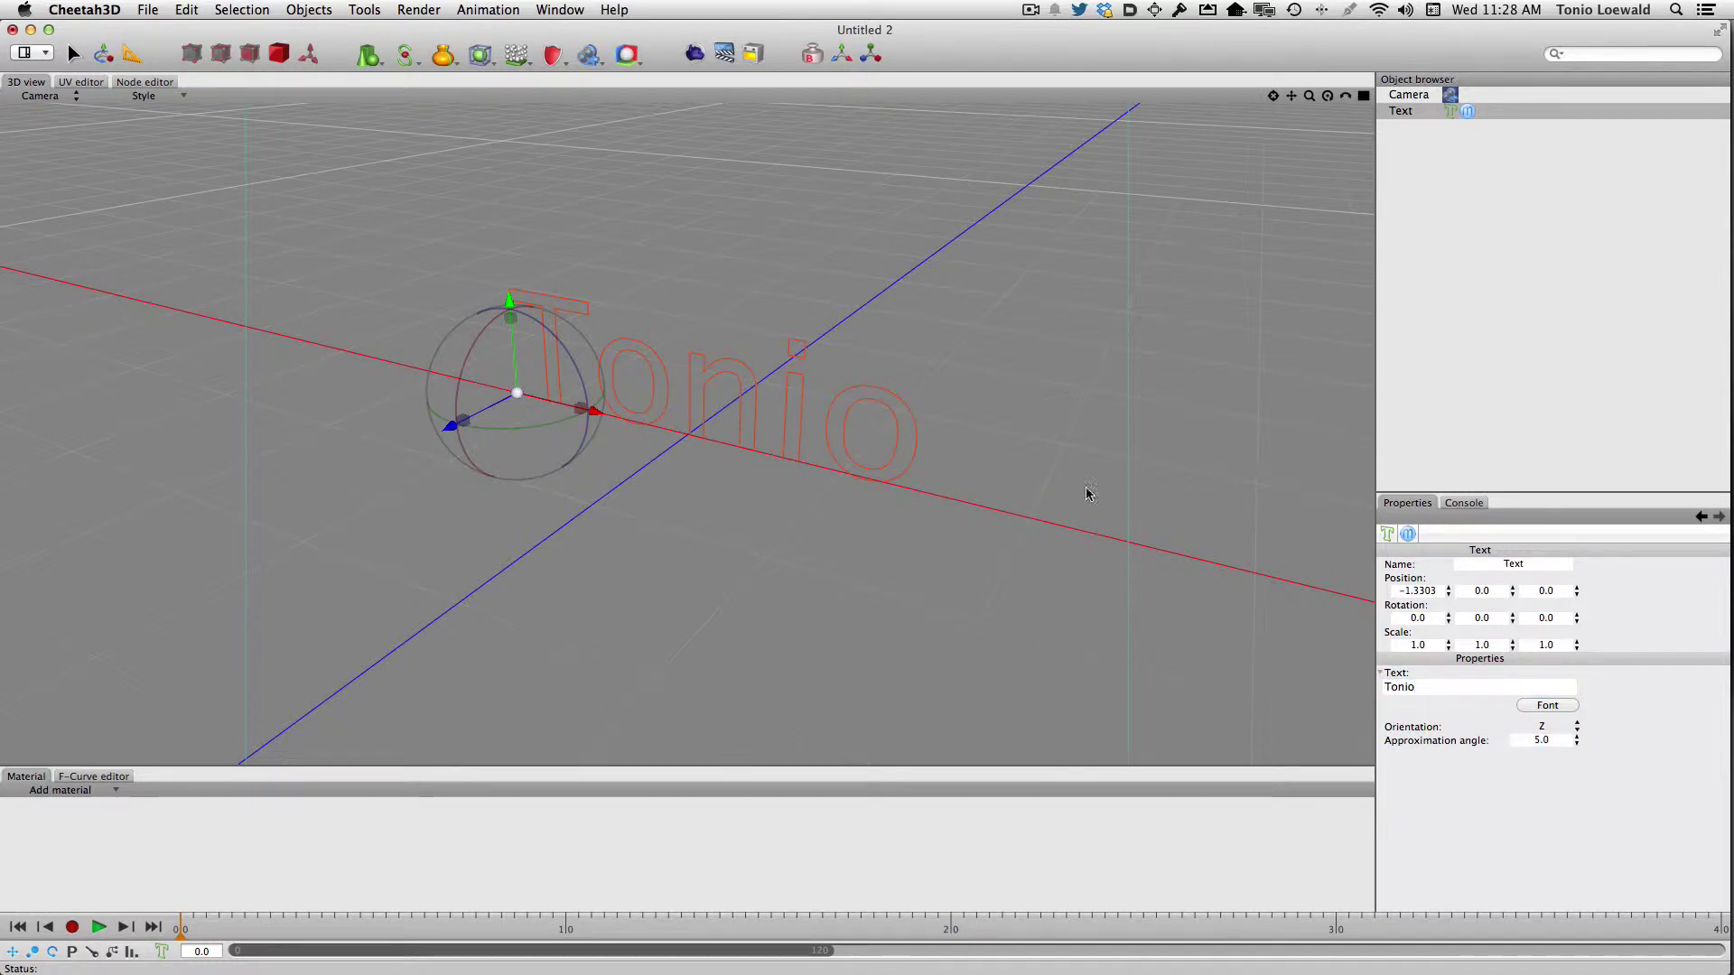
Step: Set the text's font to Helvetica Neue Condensed Bold
left_click(1547, 705)
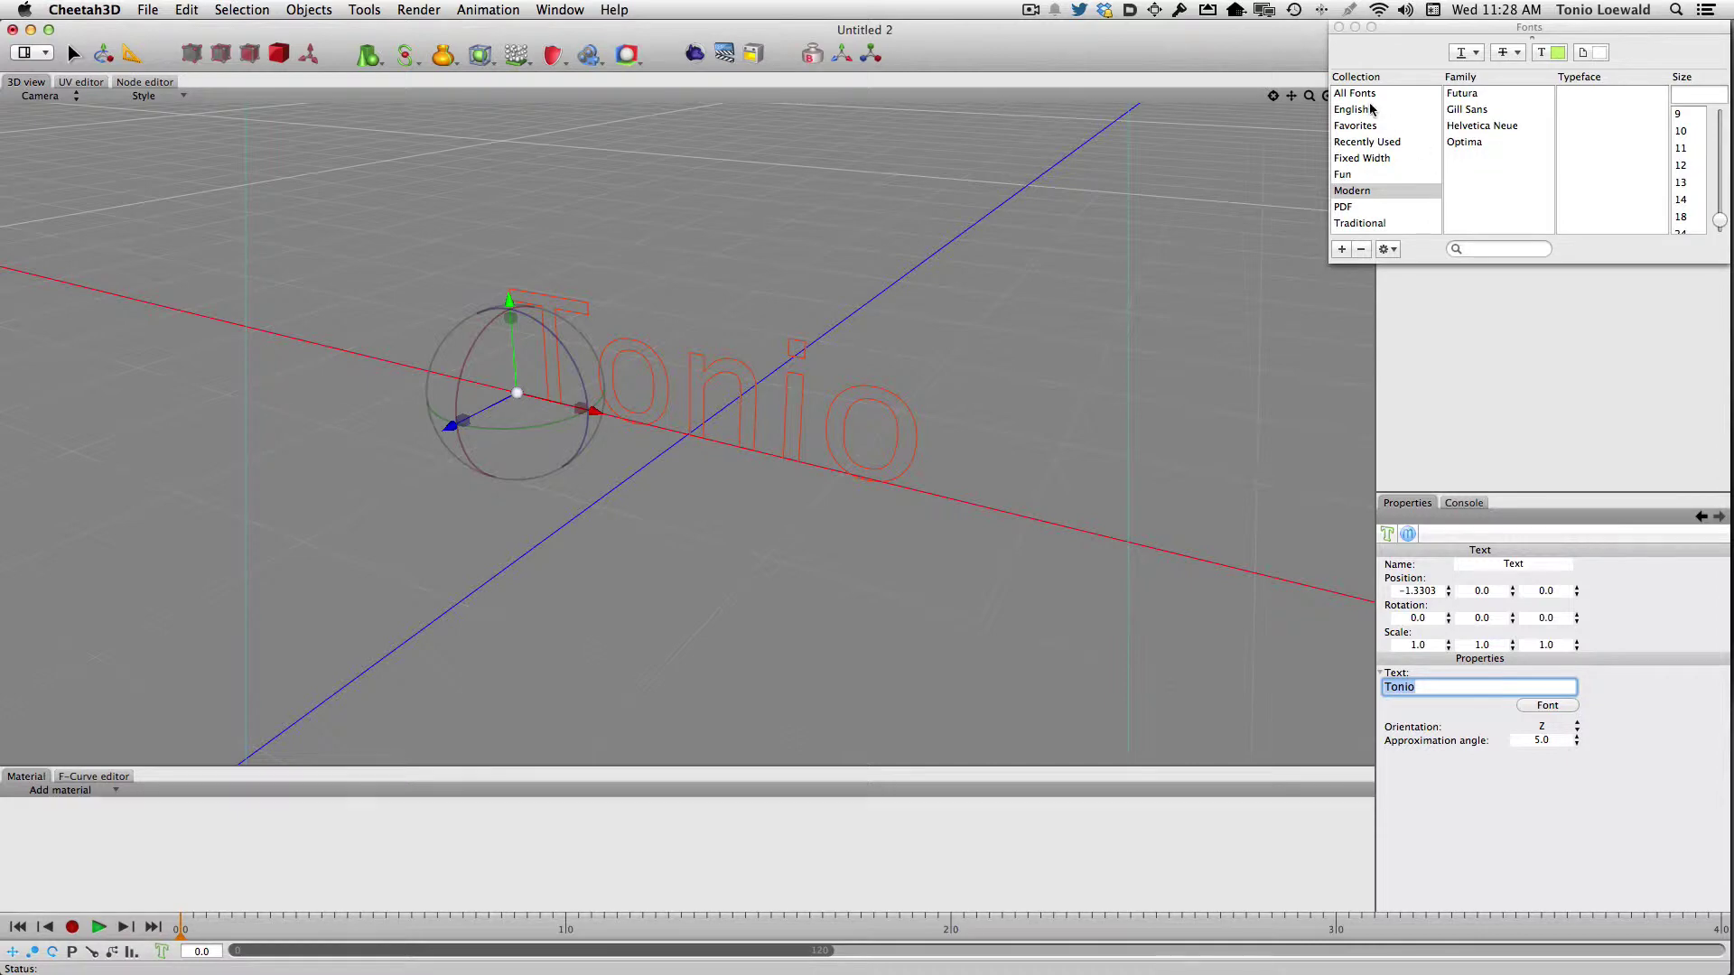
left_click(1447, 127)
scroll(1599, 203, "down", 5)
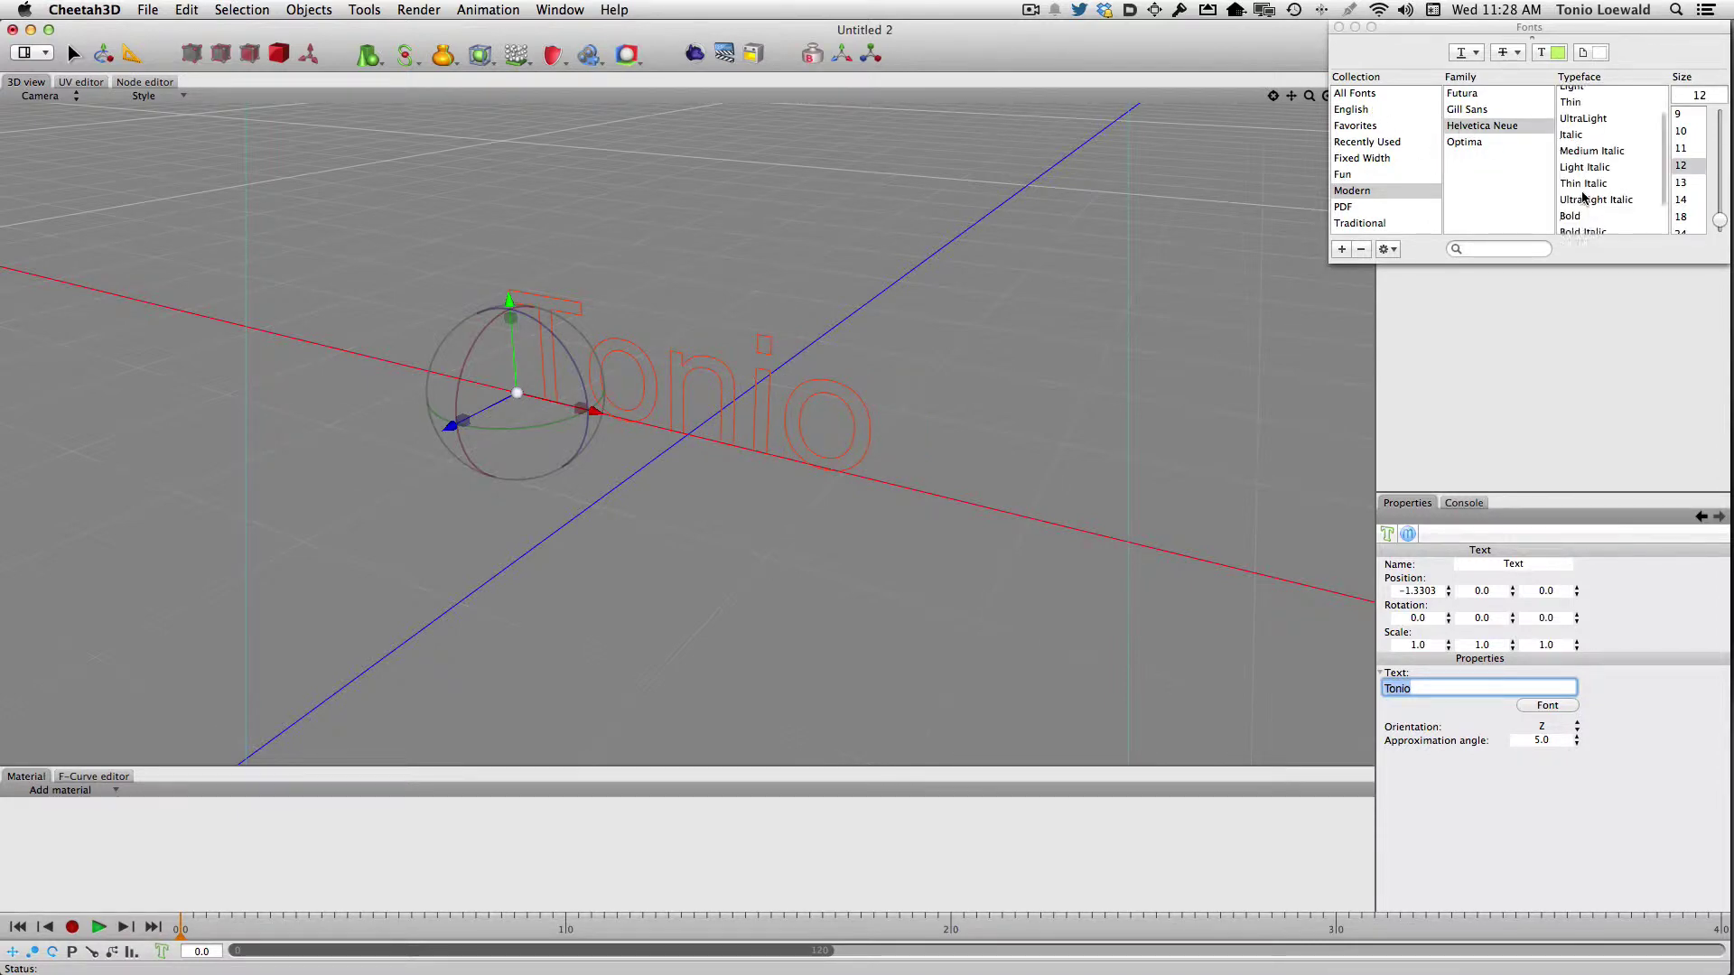
left_click(1598, 210)
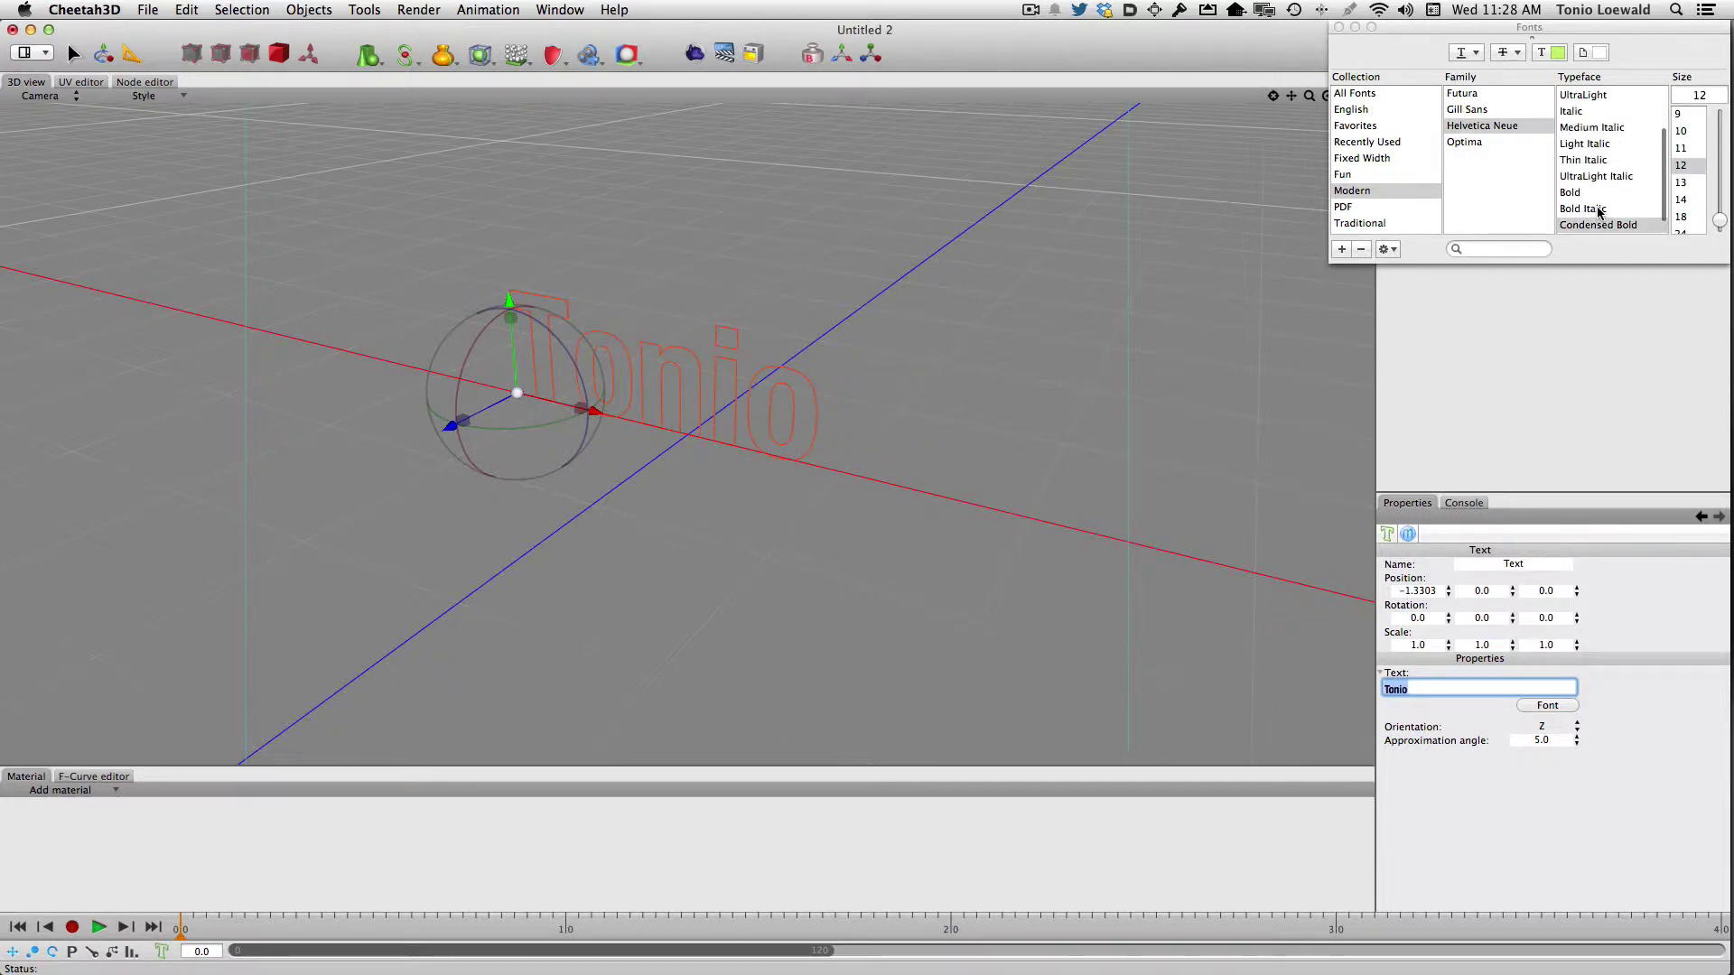
left_click(1339, 27)
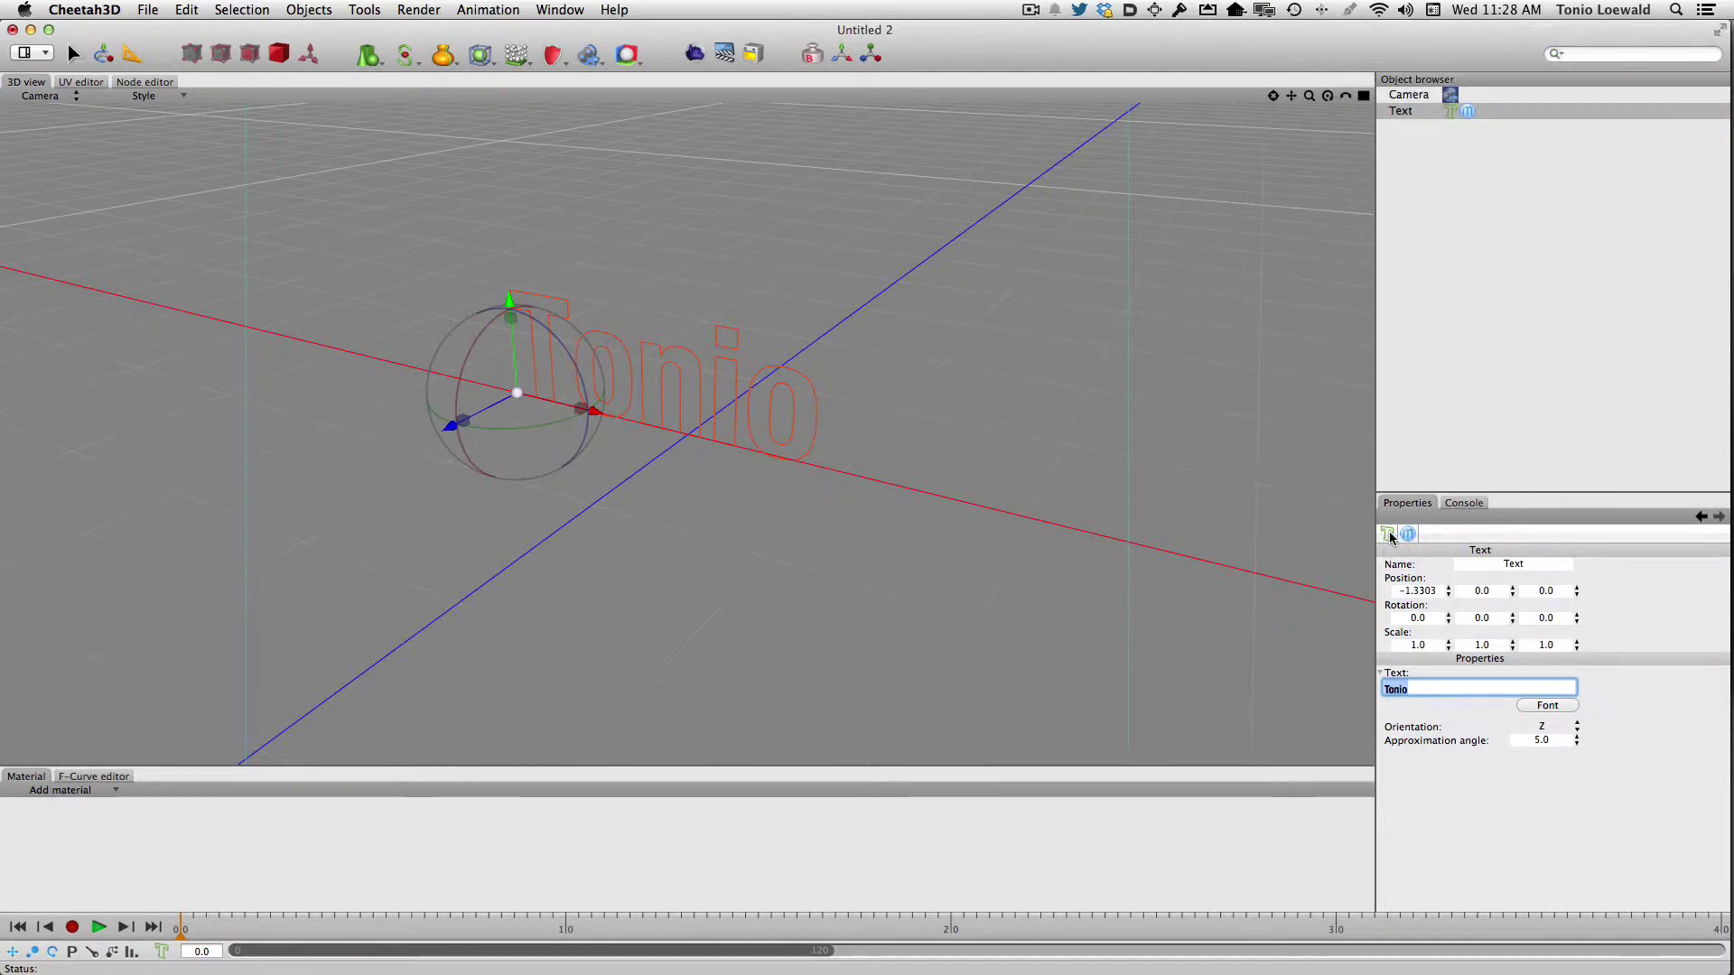
Step: Convert the text object into an editable spline with individual control points
left_click(1407, 95)
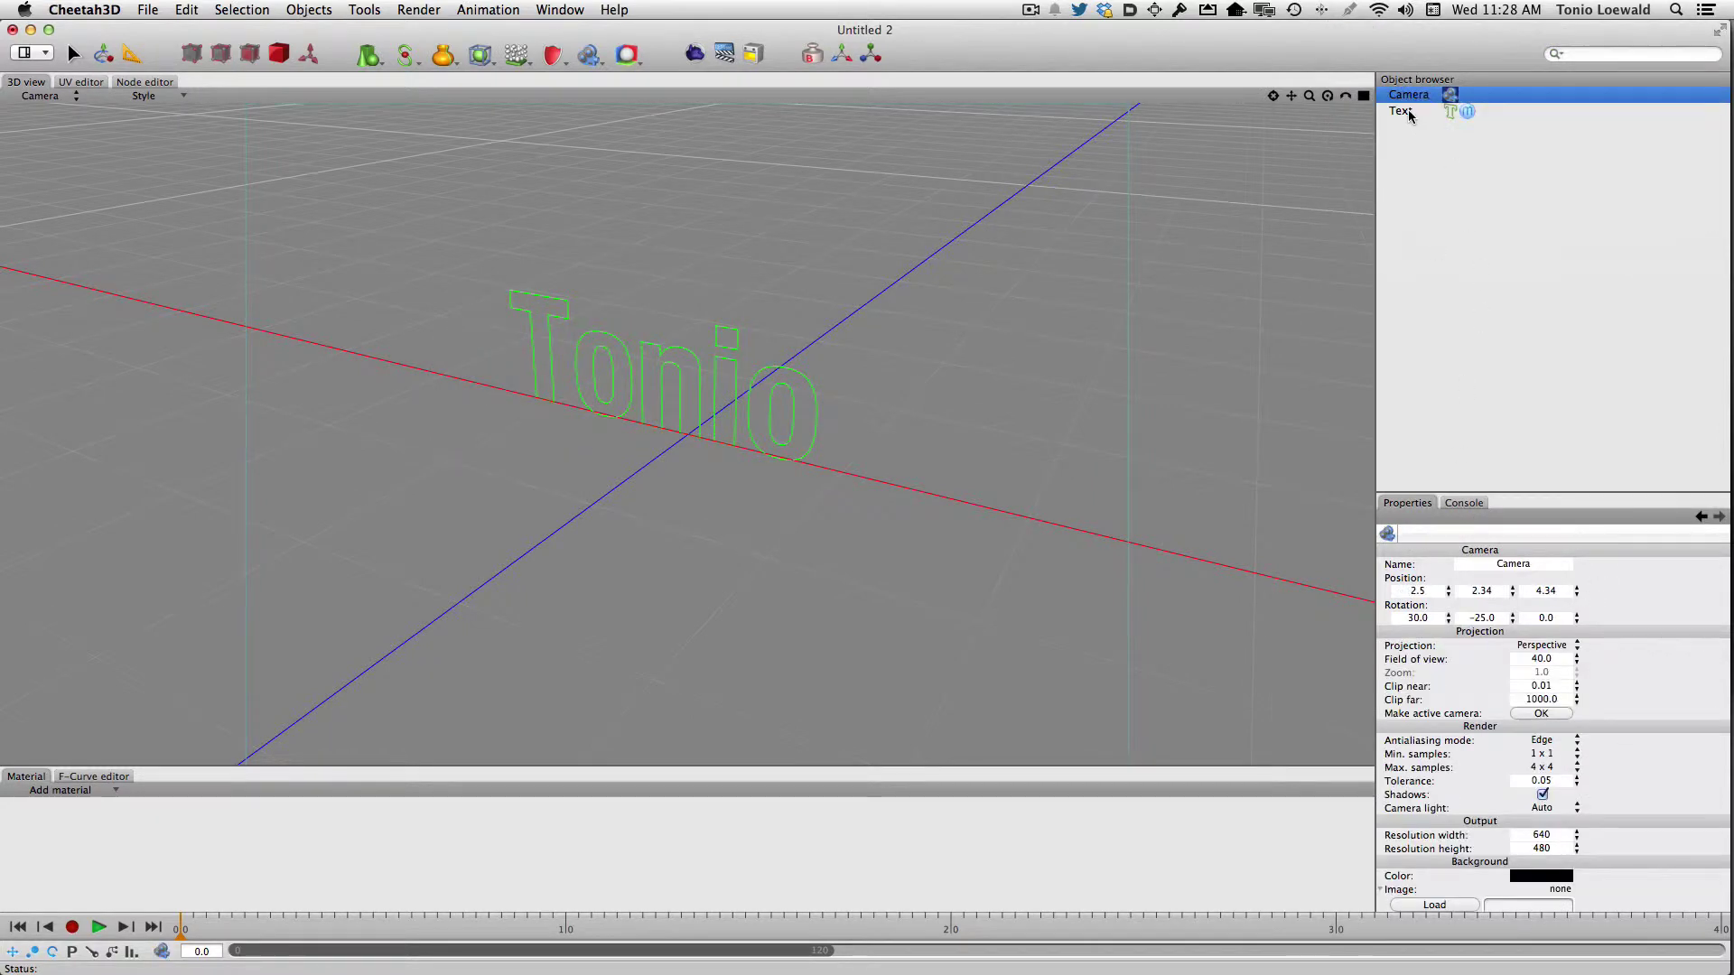
left_click(1404, 111)
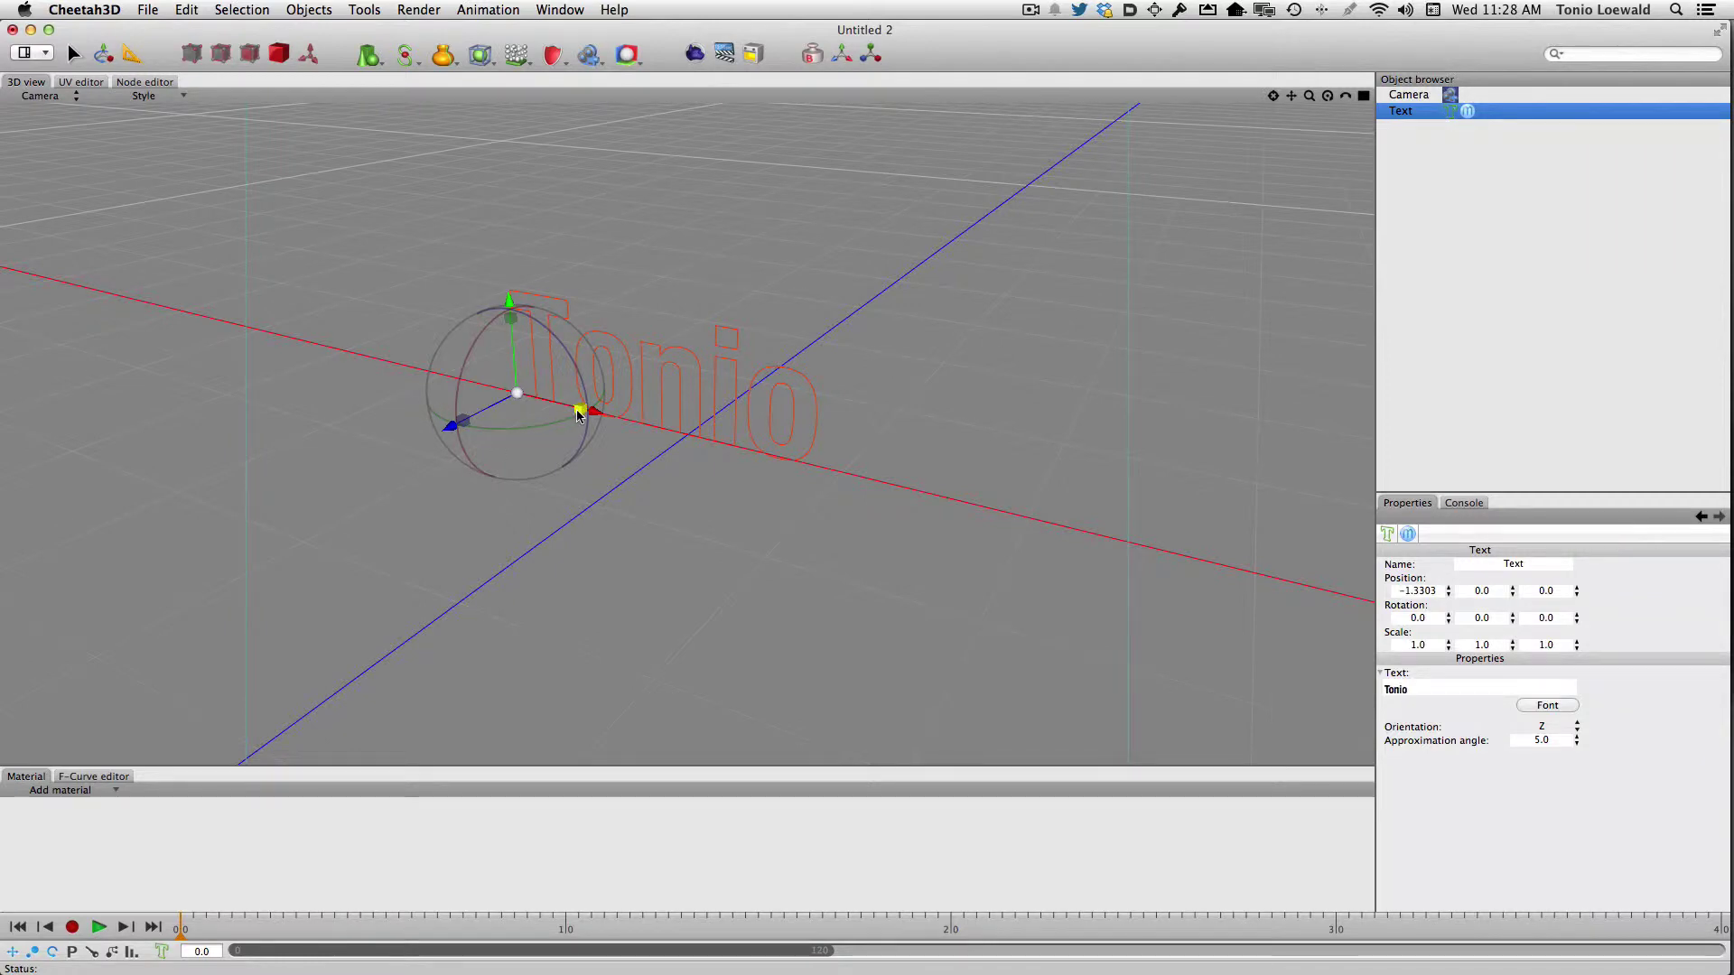
left_click_drag(577, 411, 632, 372, "alt")
scroll(632, 372, "up", 8)
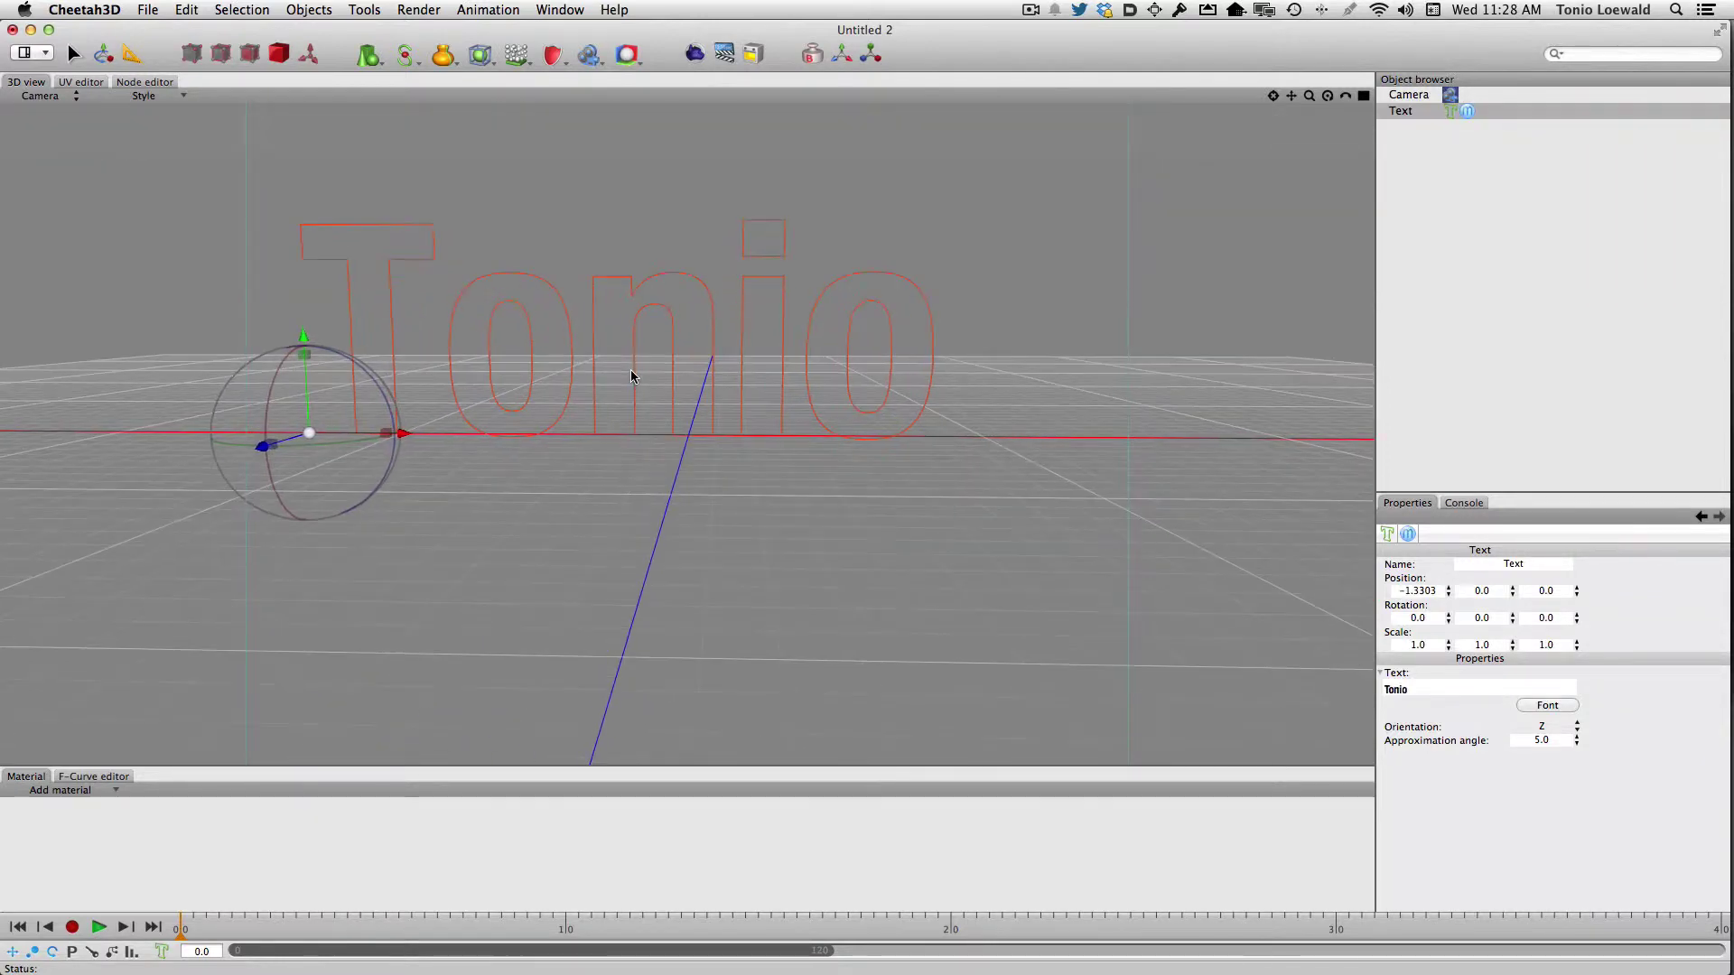
left_click(1451, 114)
key("super+e")
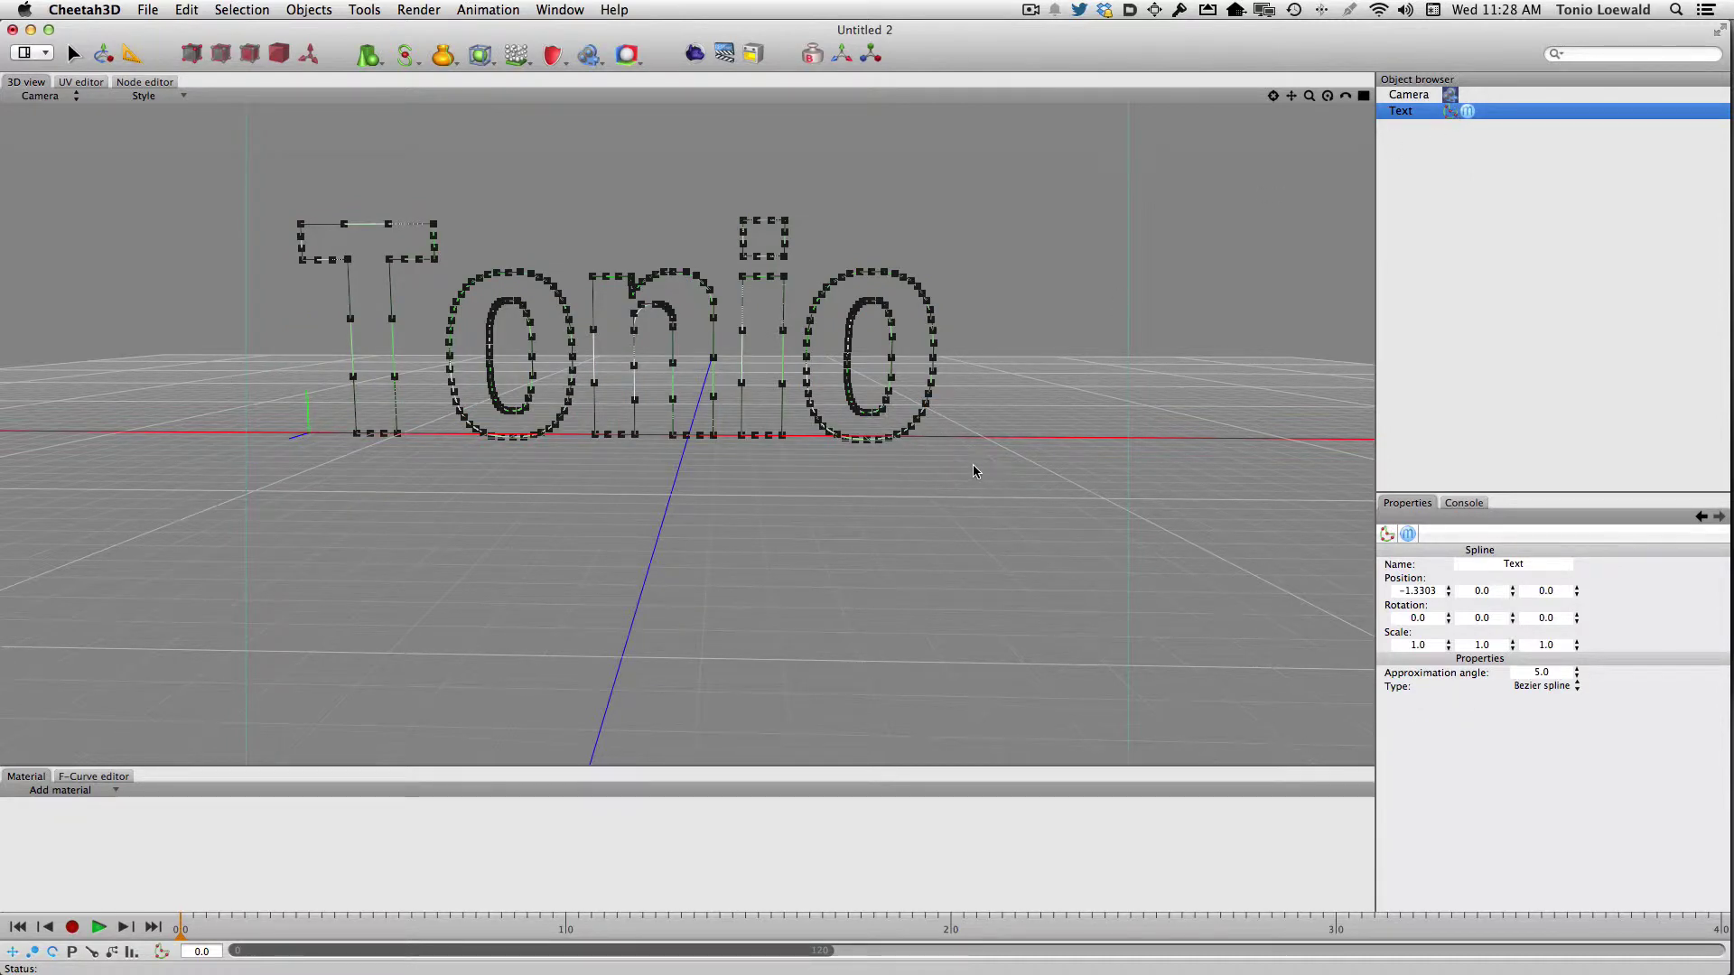
left_click_drag(967, 477, 636, 298)
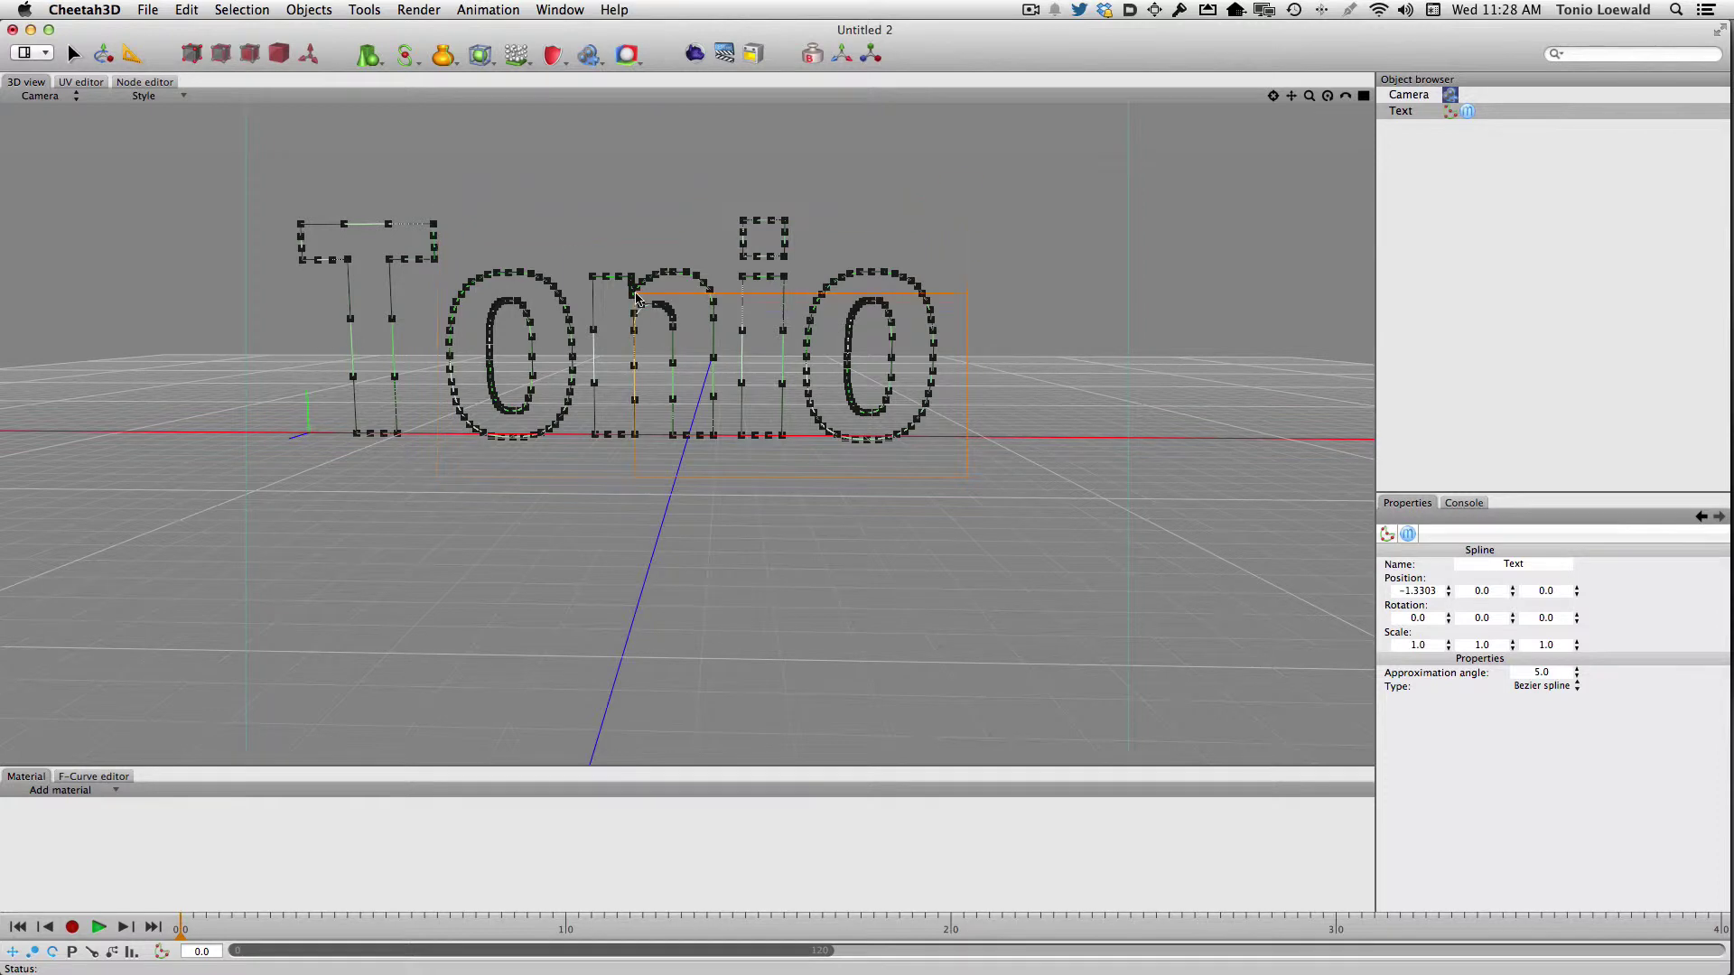
left_click_drag(444, 176, 444, 176)
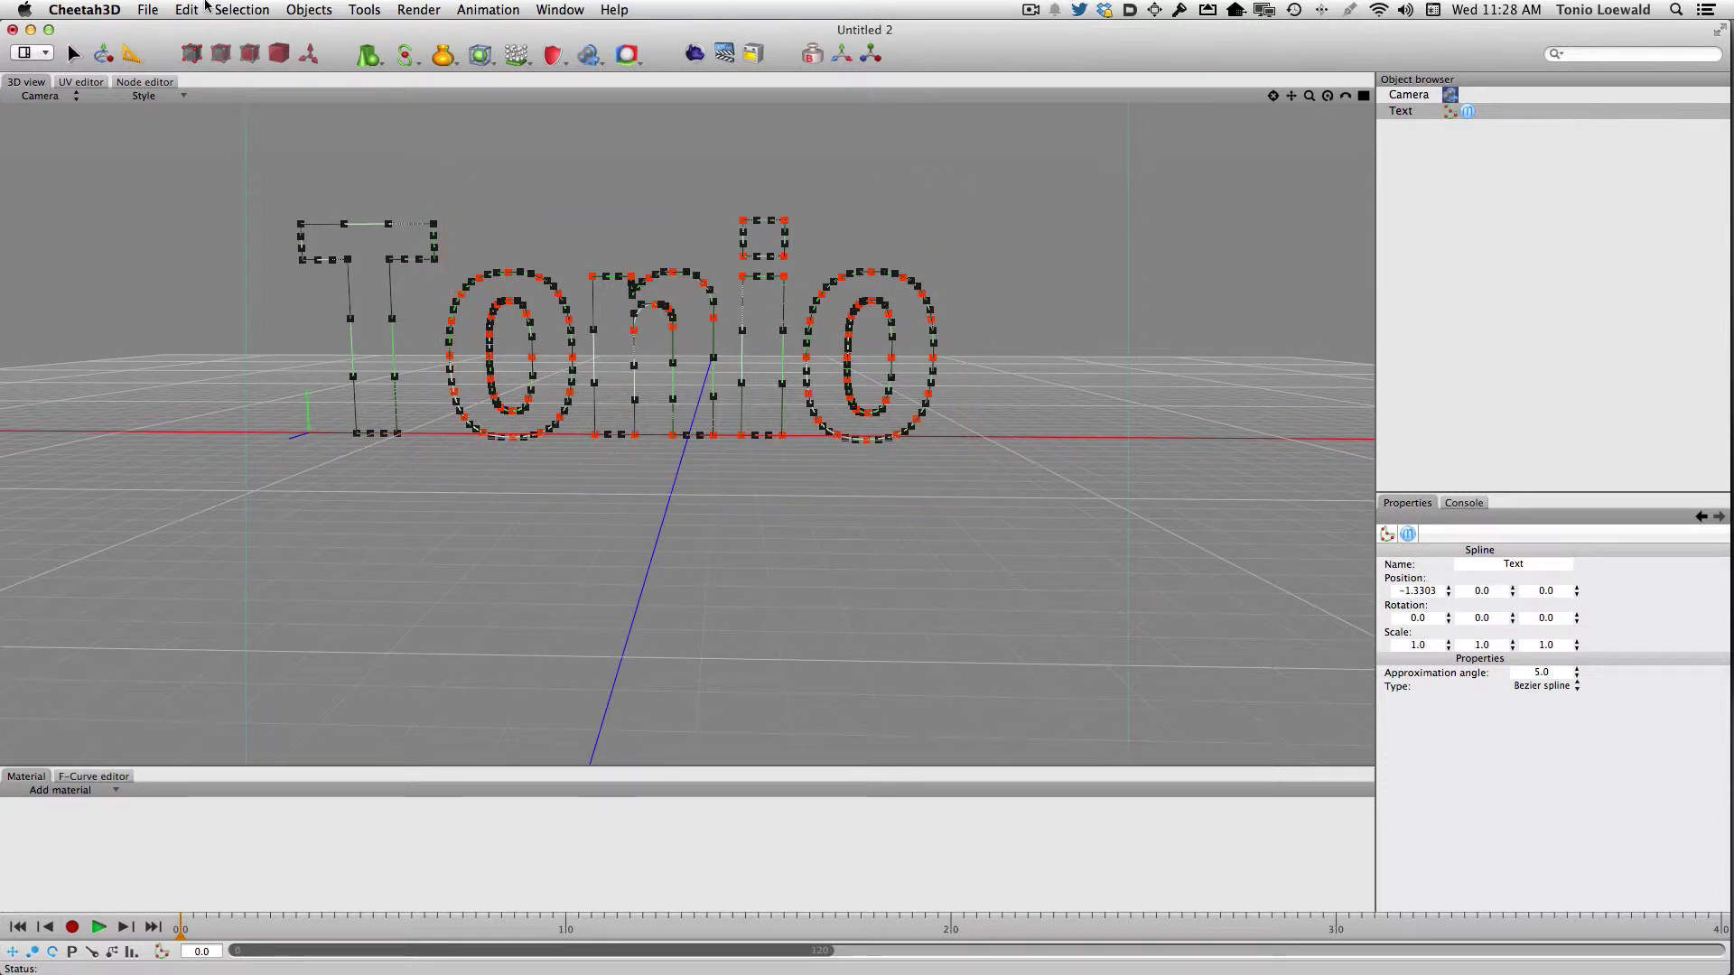
left_click(309, 9)
left_click(559, 232)
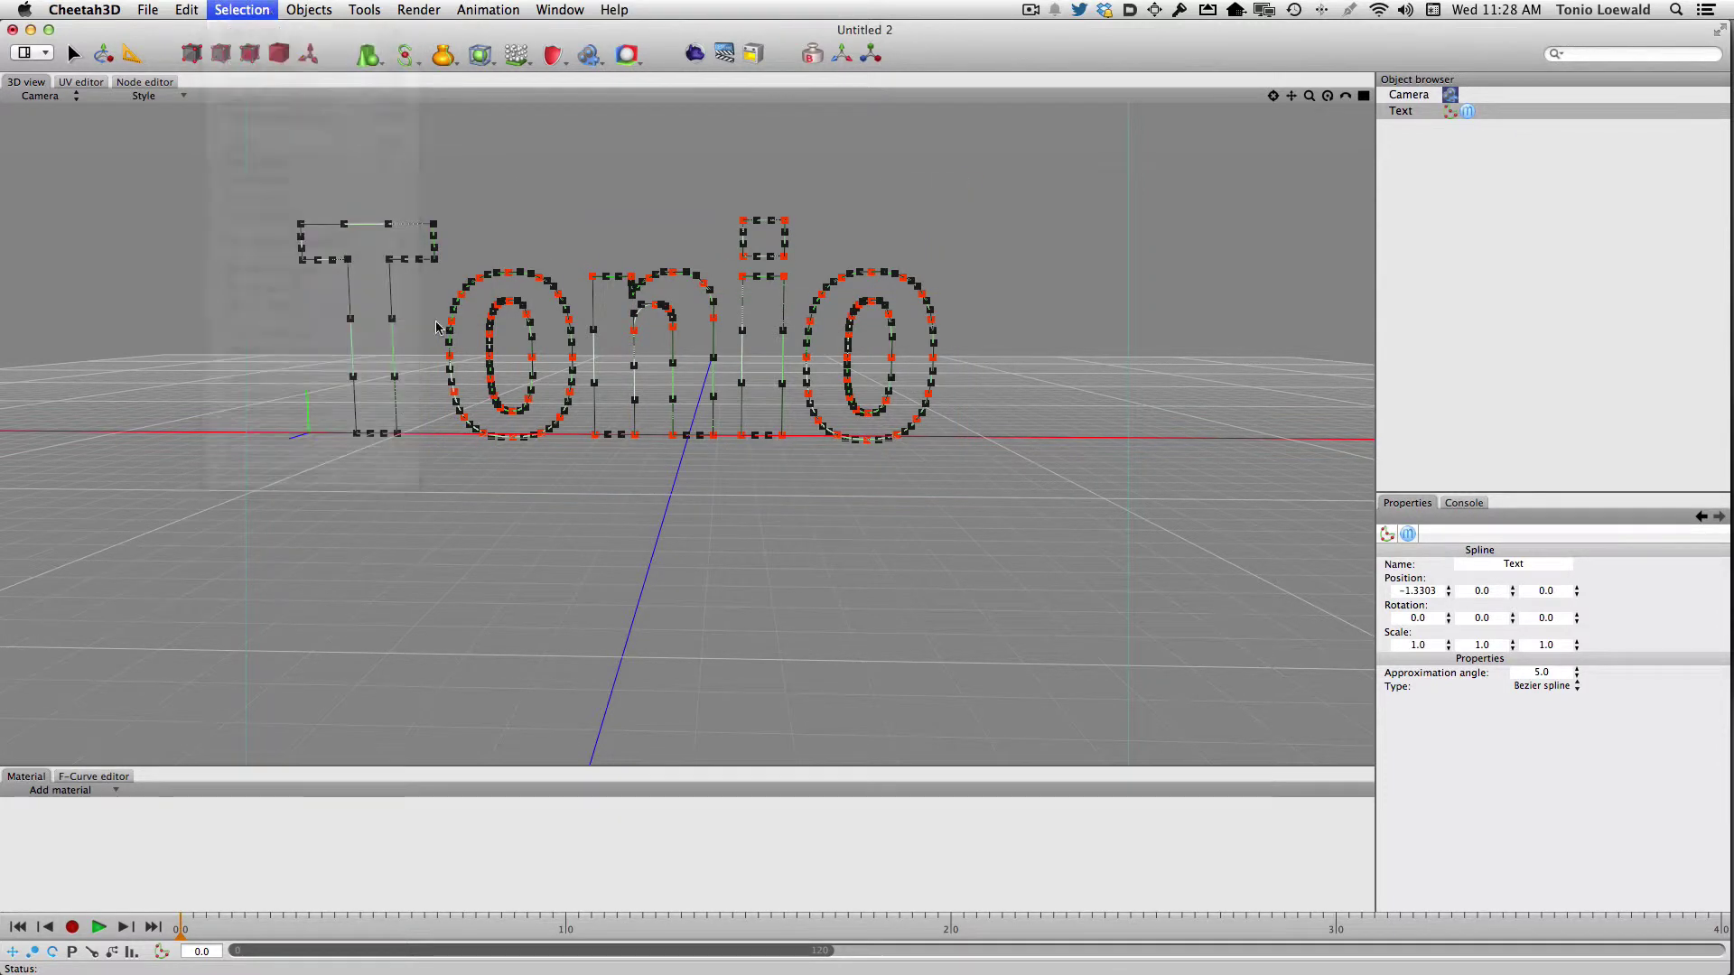
left_click(559, 232)
Step: Area-select the points of every letter after the T and shift them along X to tighten the gap to the T
left_click(222, 9)
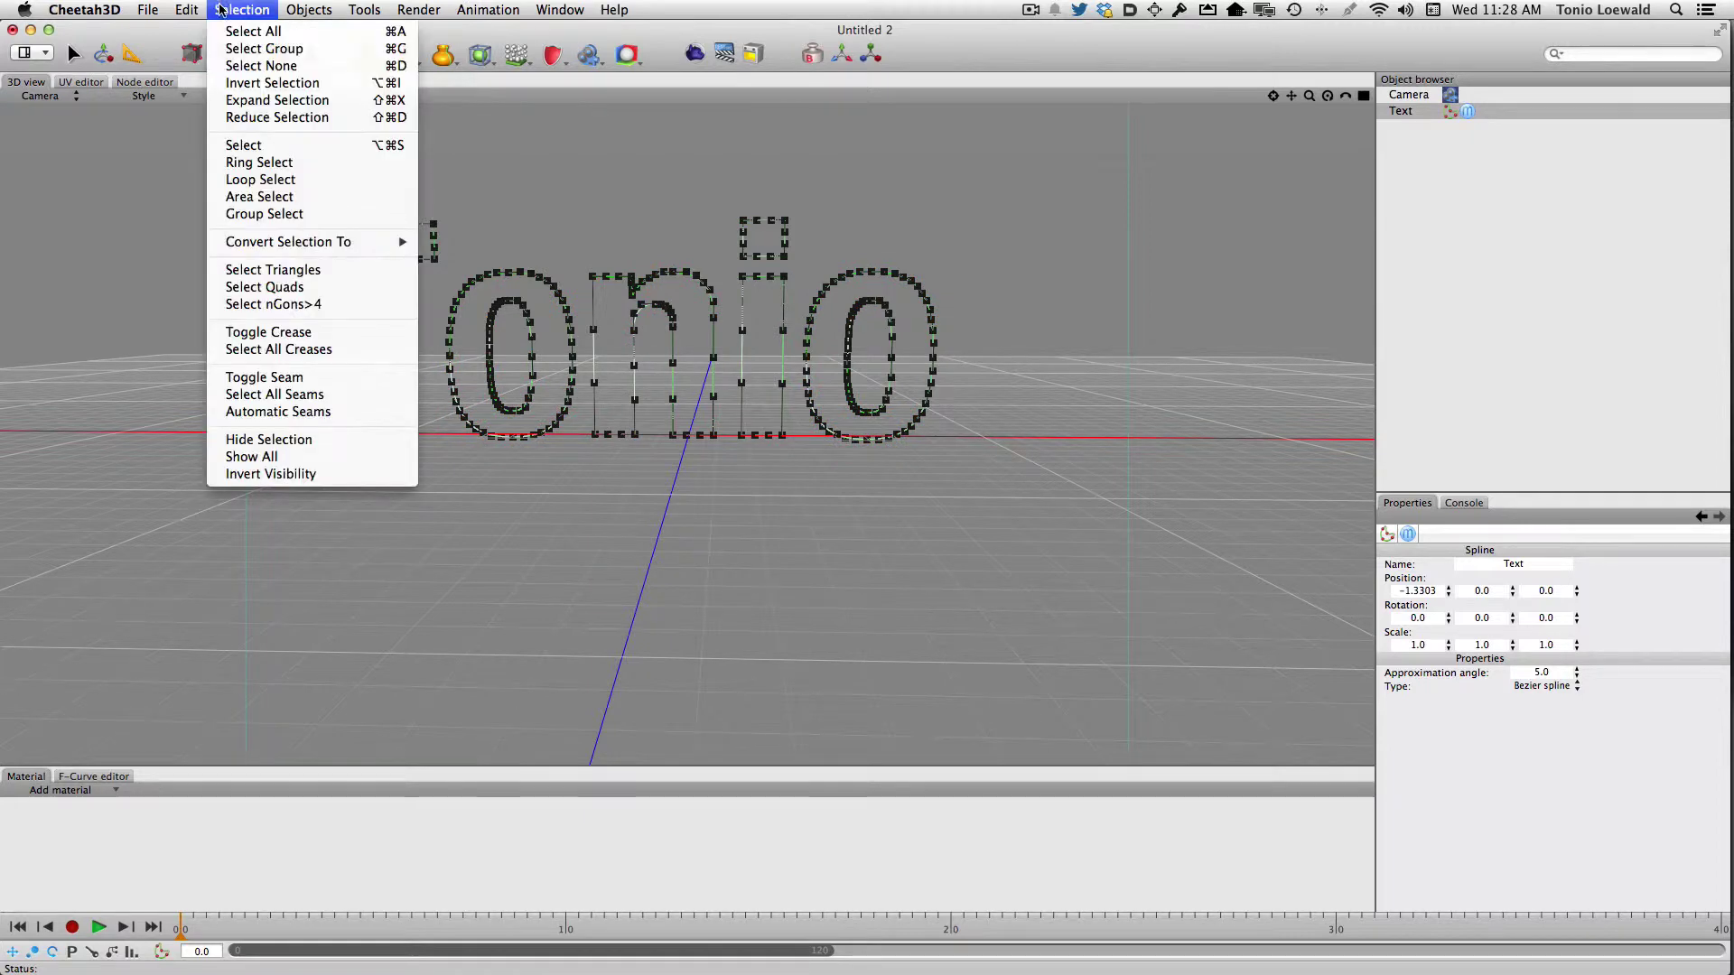
left_click(262, 196)
left_click_drag(857, 400, 441, 152)
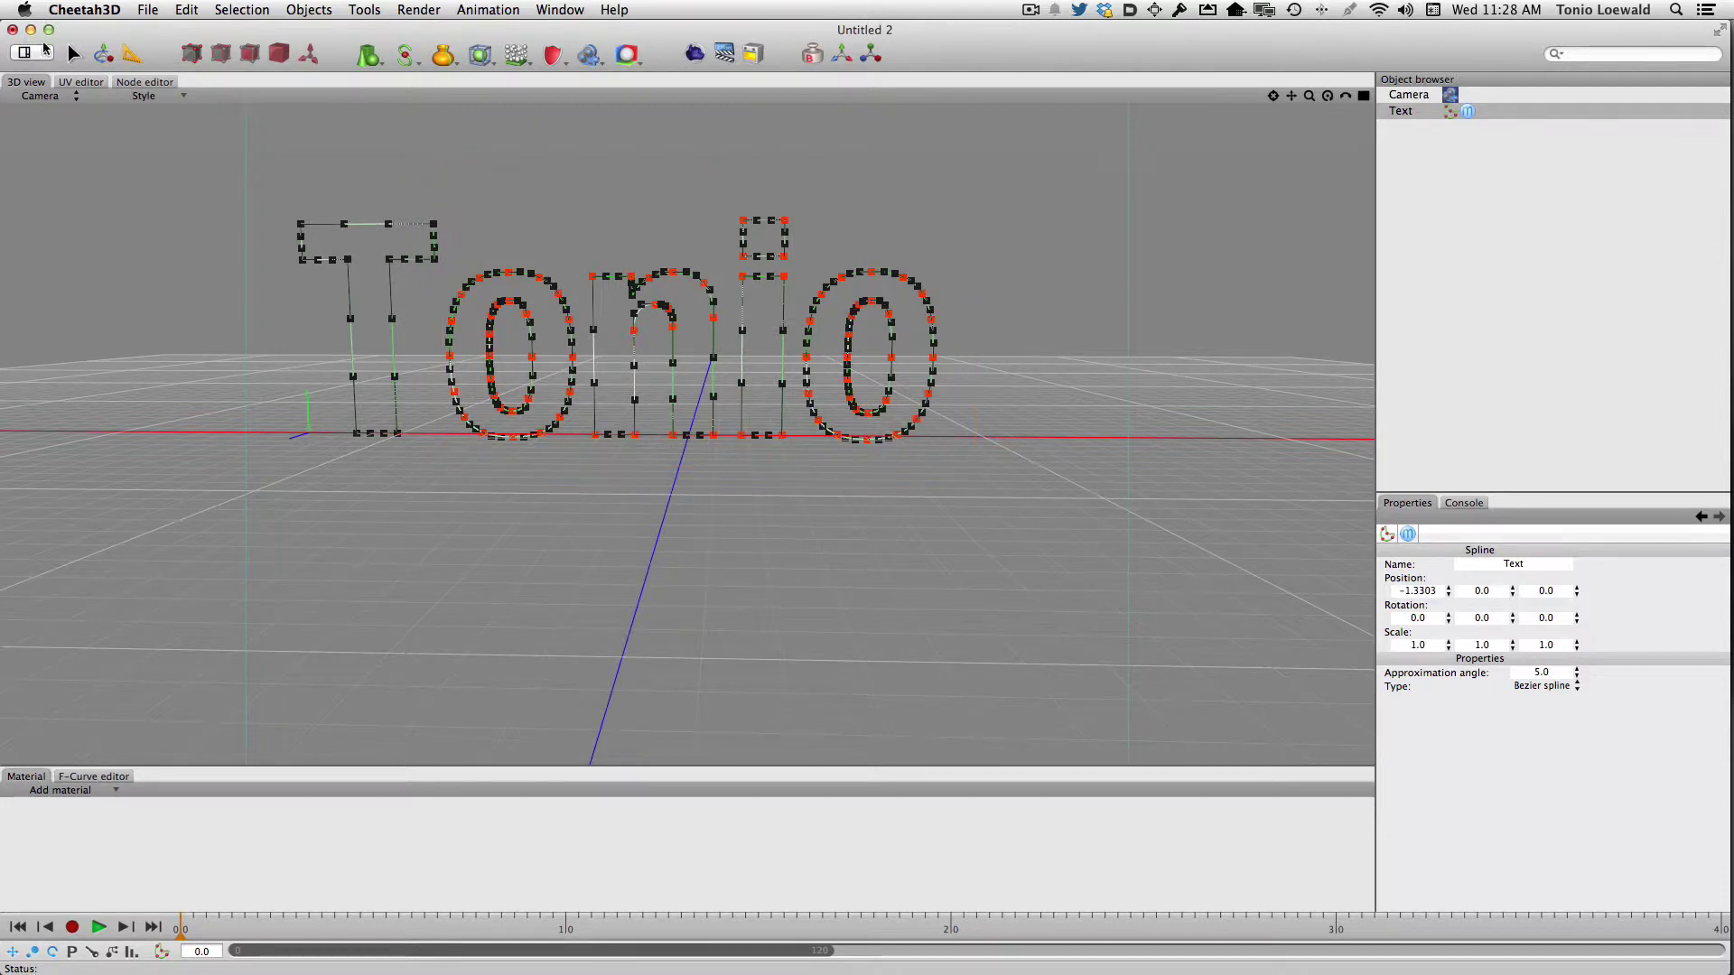
left_click(98, 54)
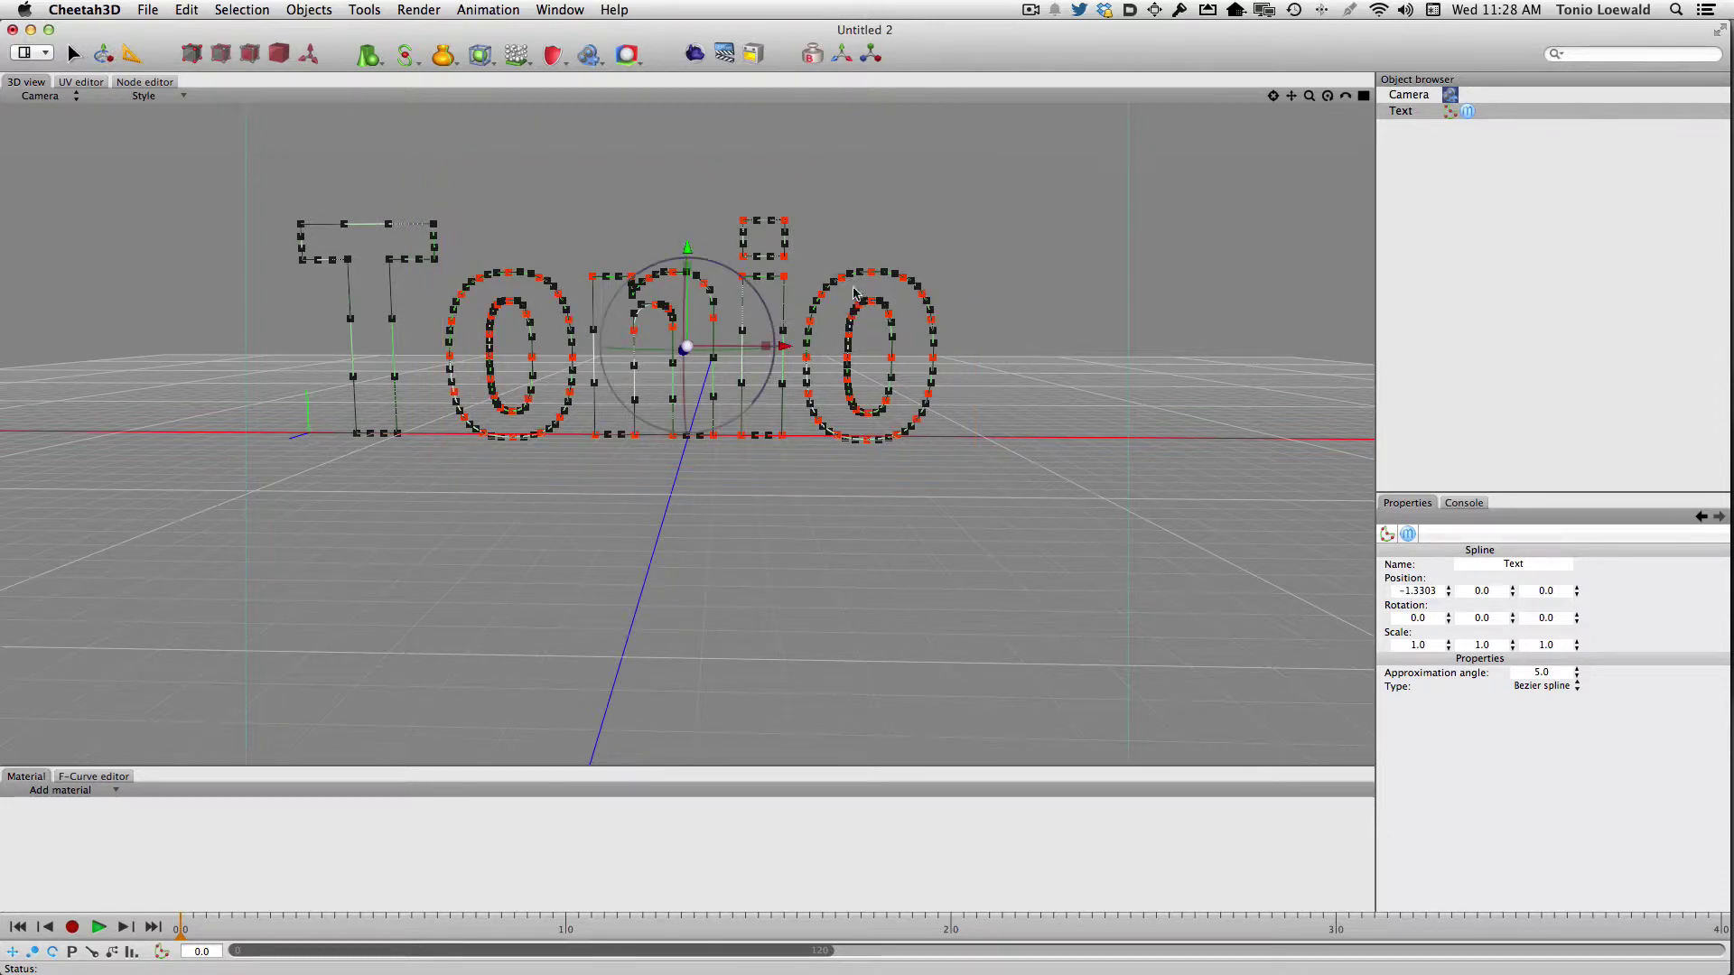
left_click(766, 352)
key("super+z")
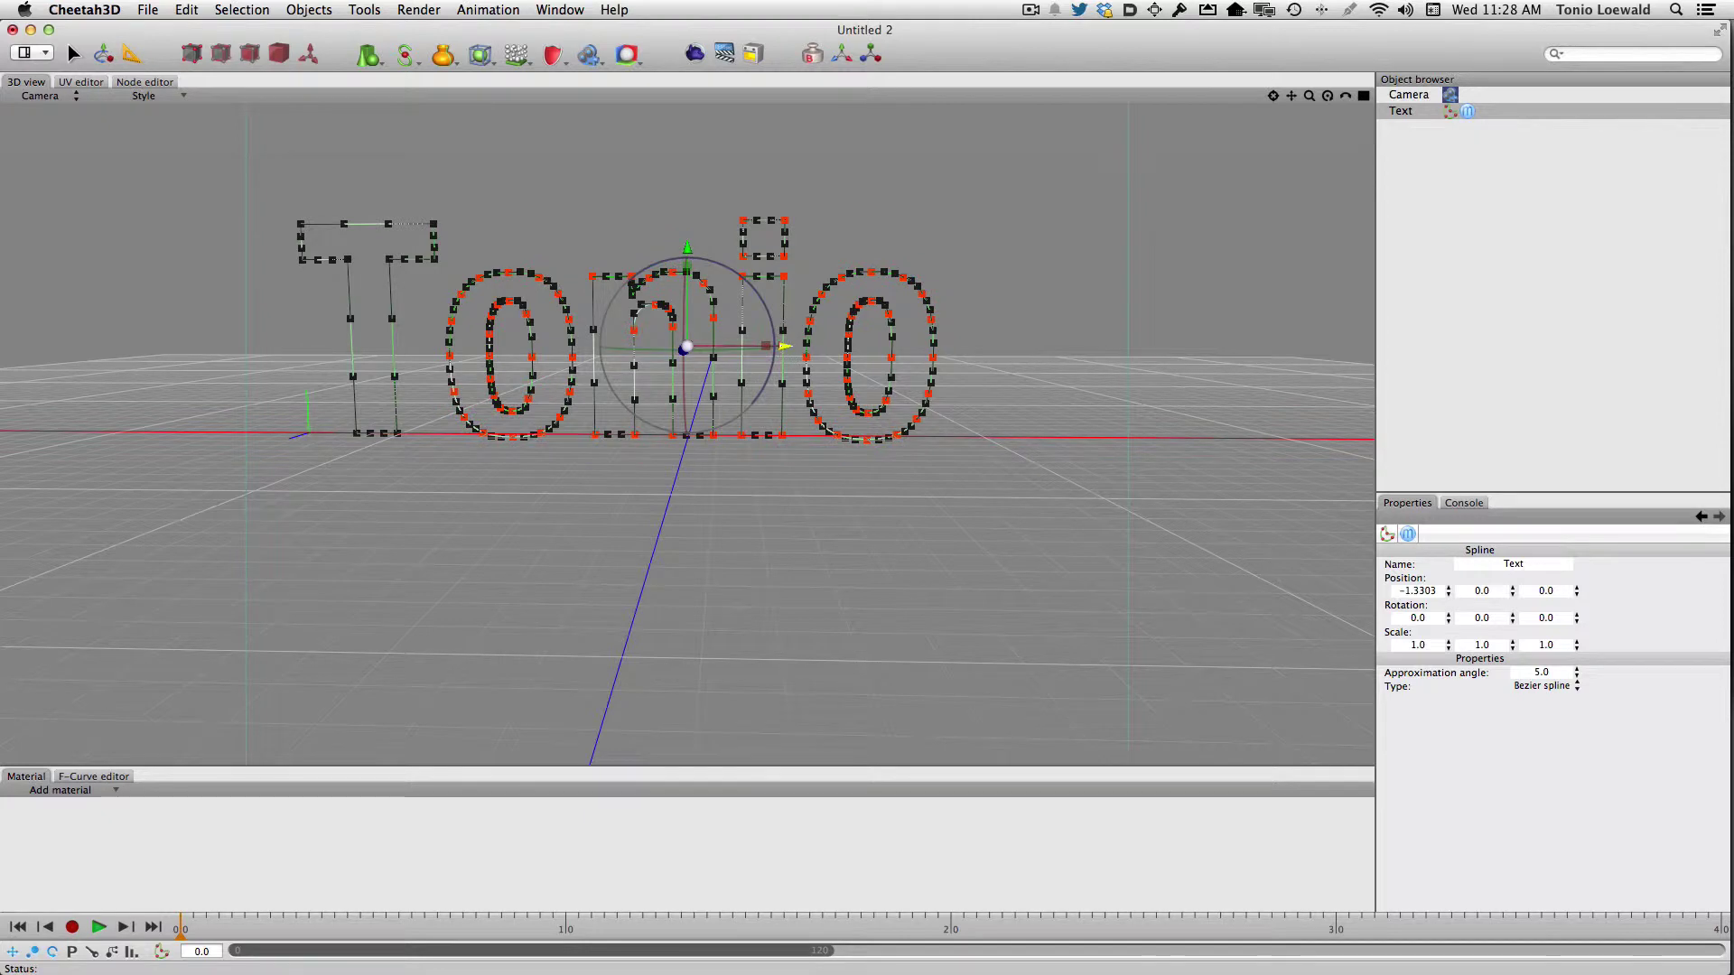
mouse_move(780, 347)
left_mouse_down()
mouse_move(736, 345)
mouse_move(752, 346)
left_mouse_up()
left_click(830, 555)
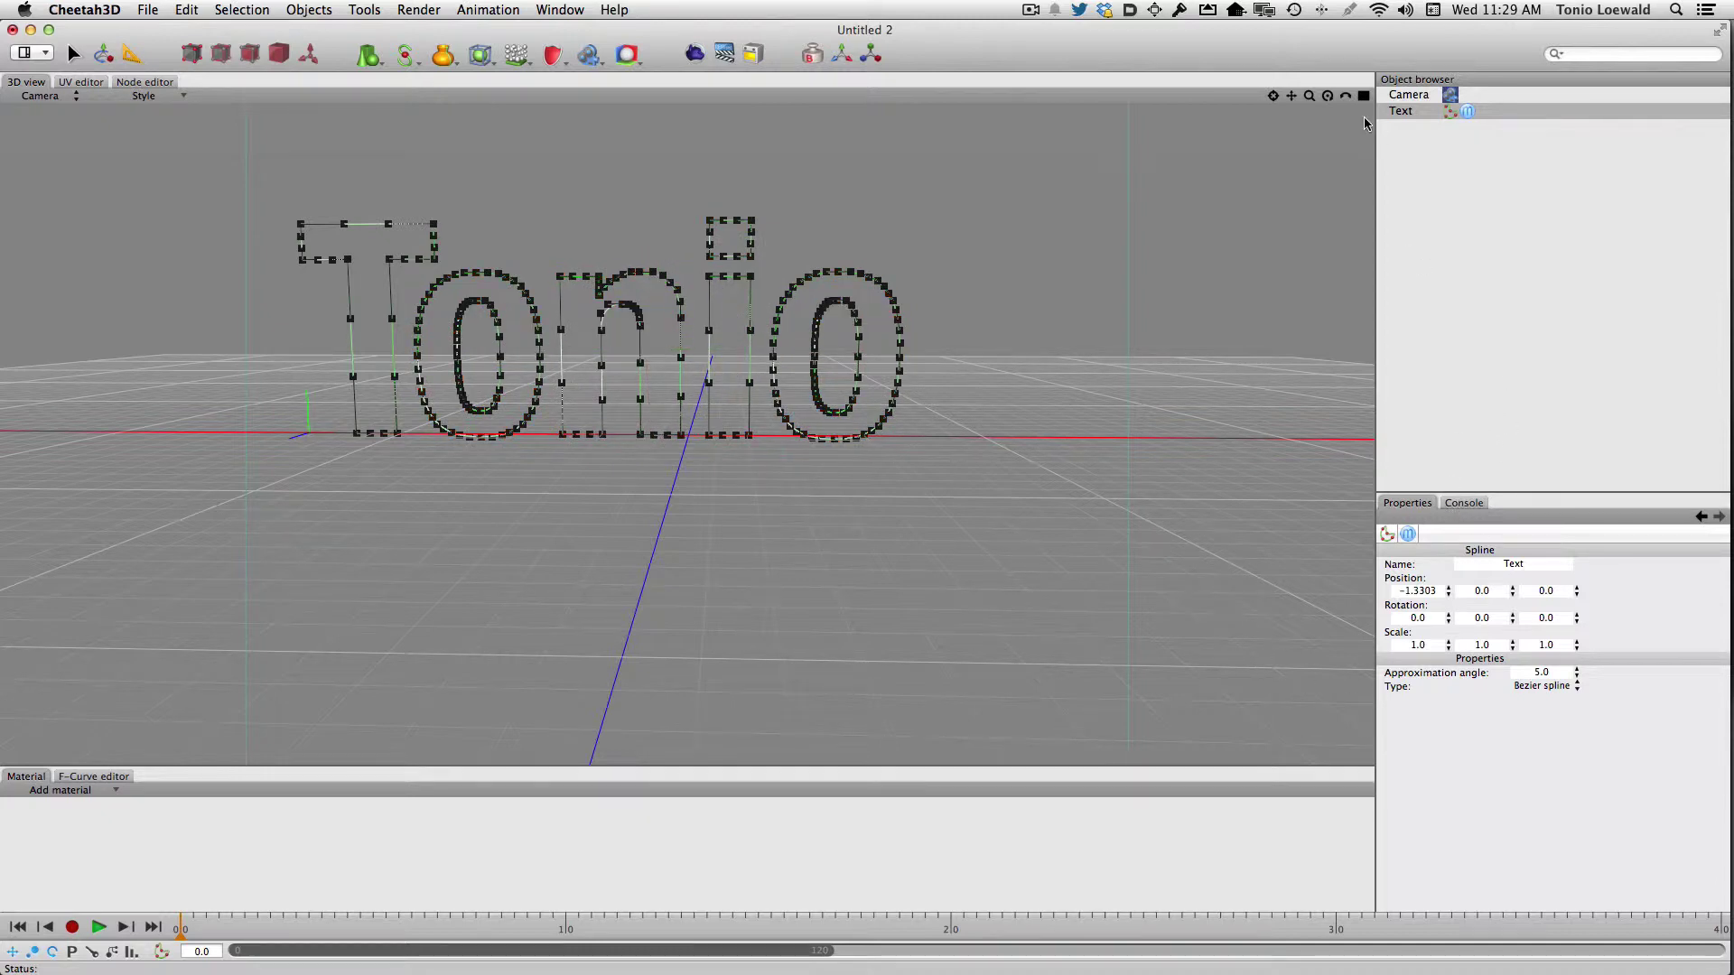
Step: Add an Extrude object and nest the text spline inside it to give the letters depth
left_click(1398, 95)
left_click(1413, 112)
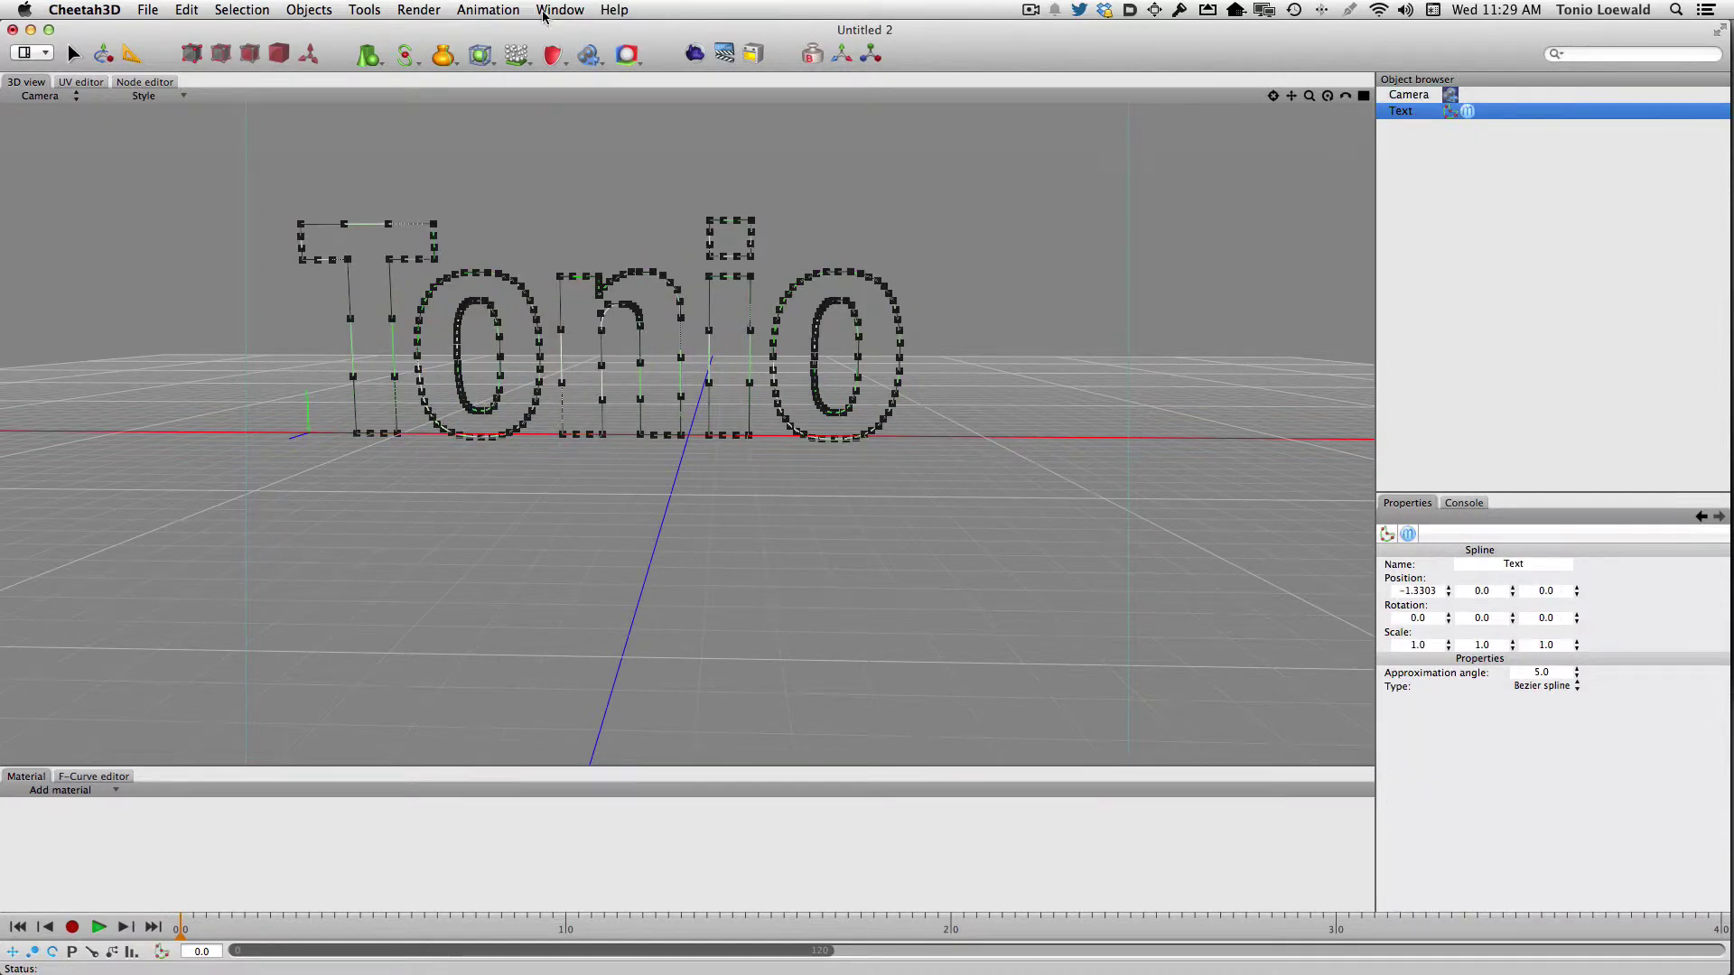
left_click(455, 60)
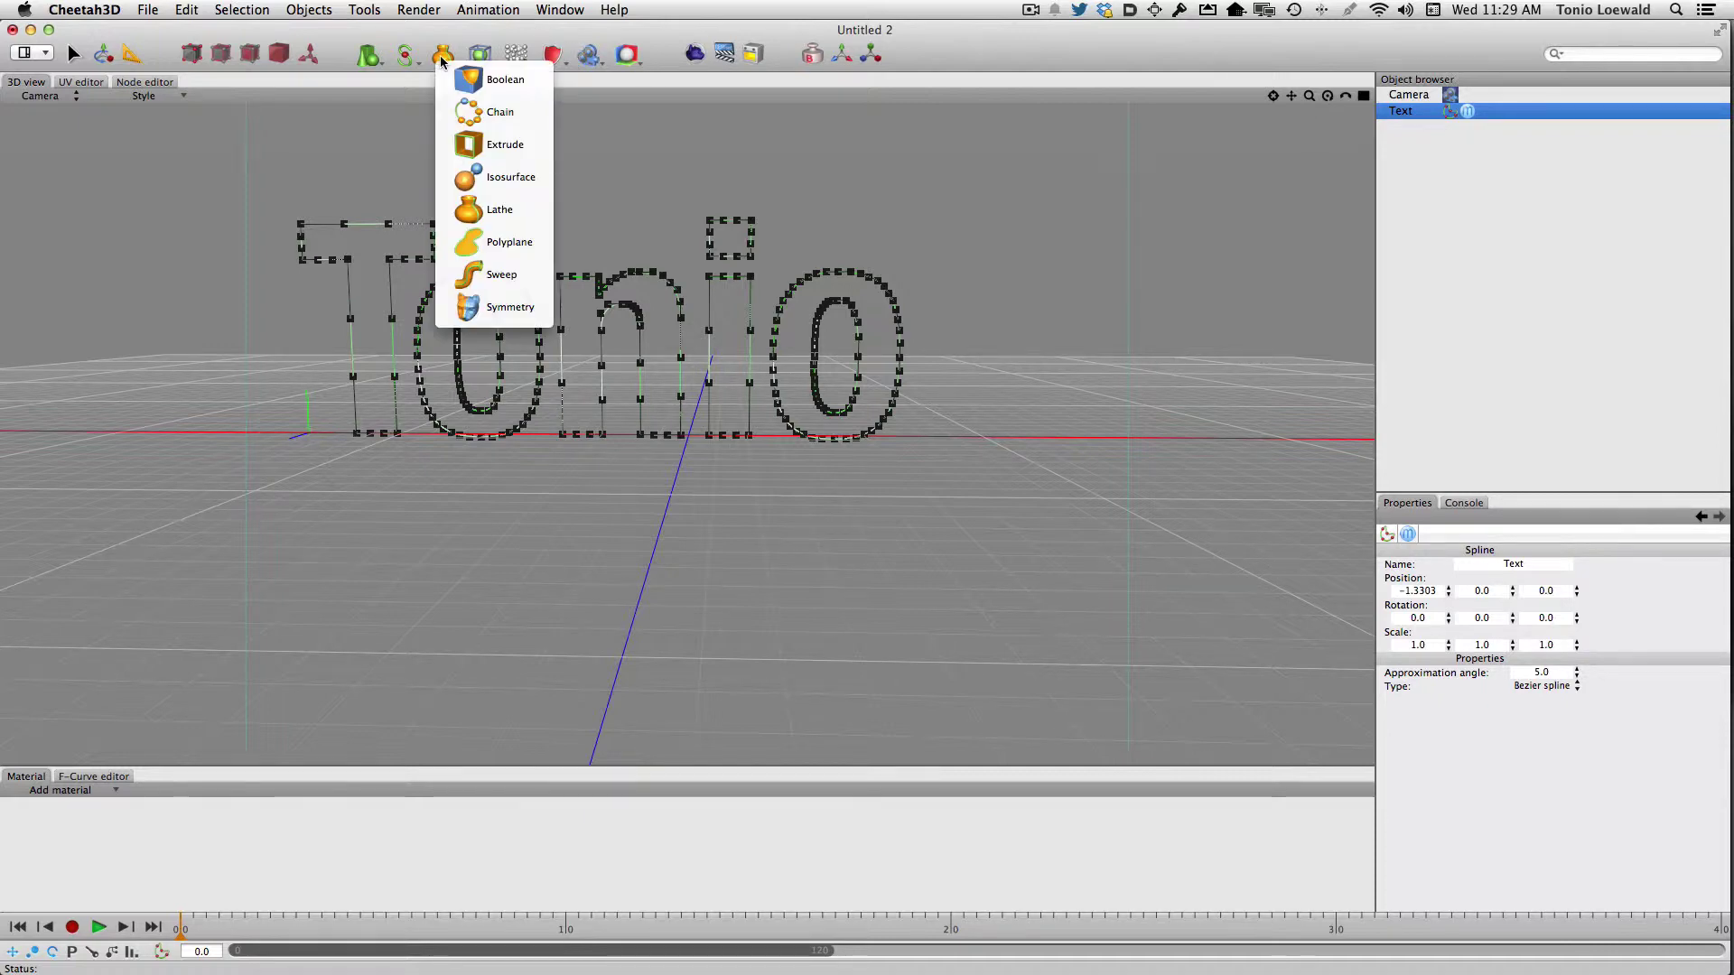
left_click(477, 153)
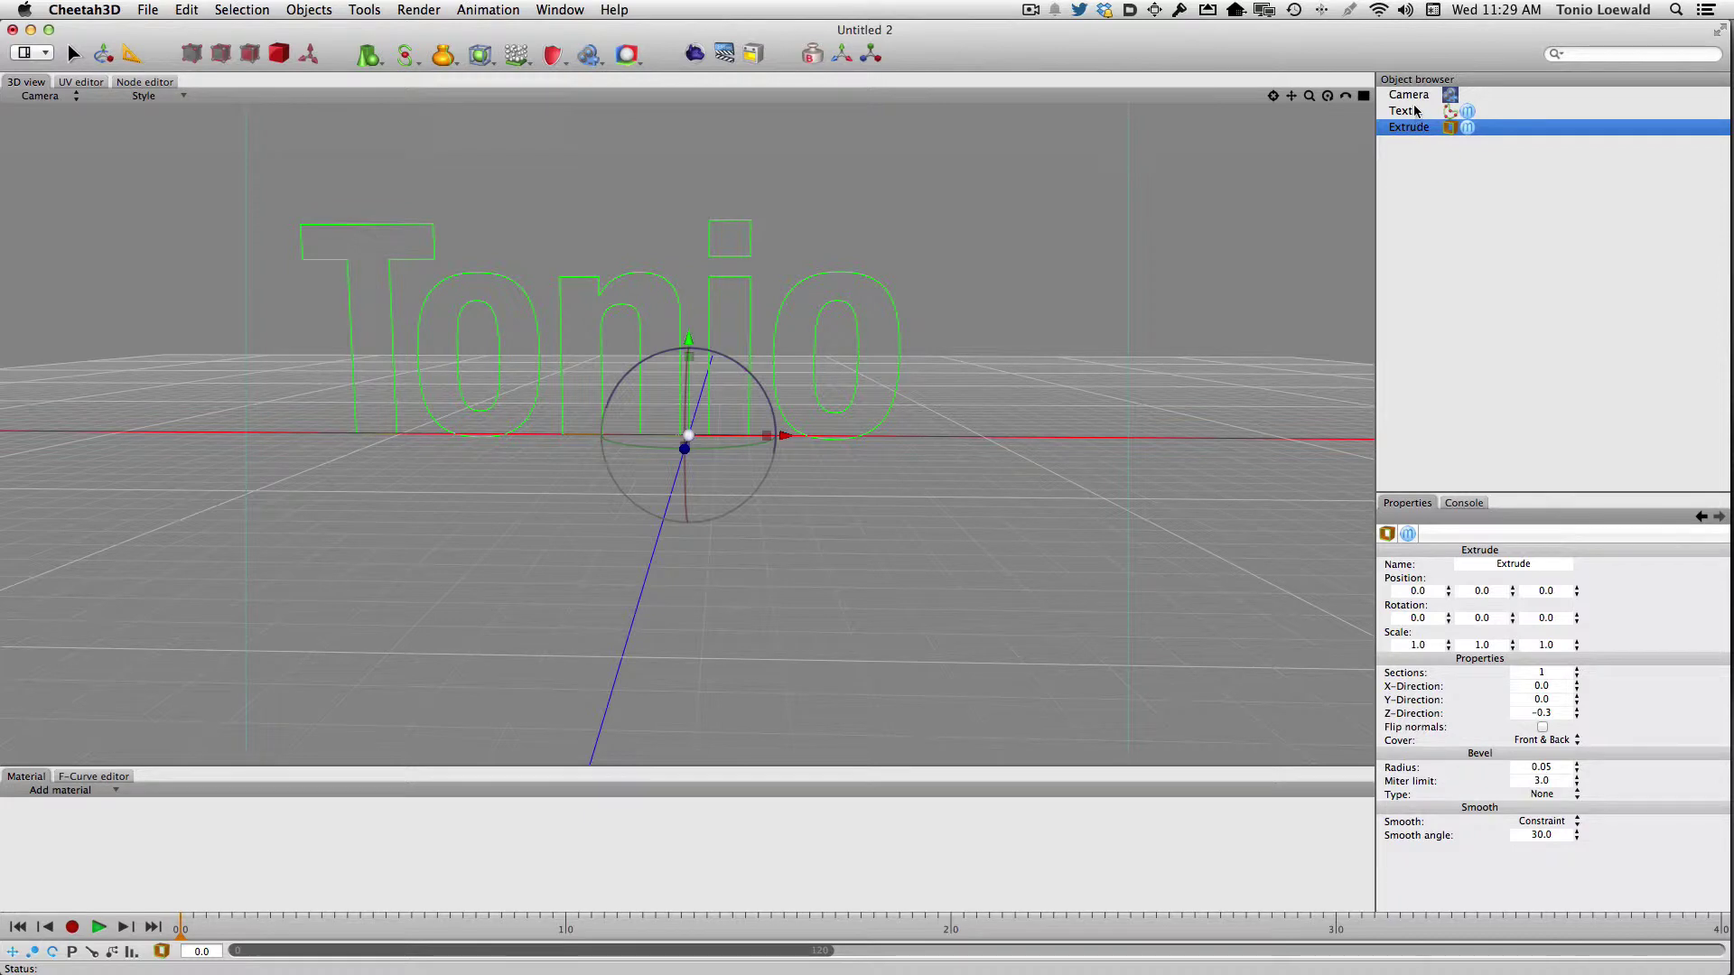
left_click_drag(1415, 110, 1414, 128)
right_click_drag(1038, 262, 943, 294)
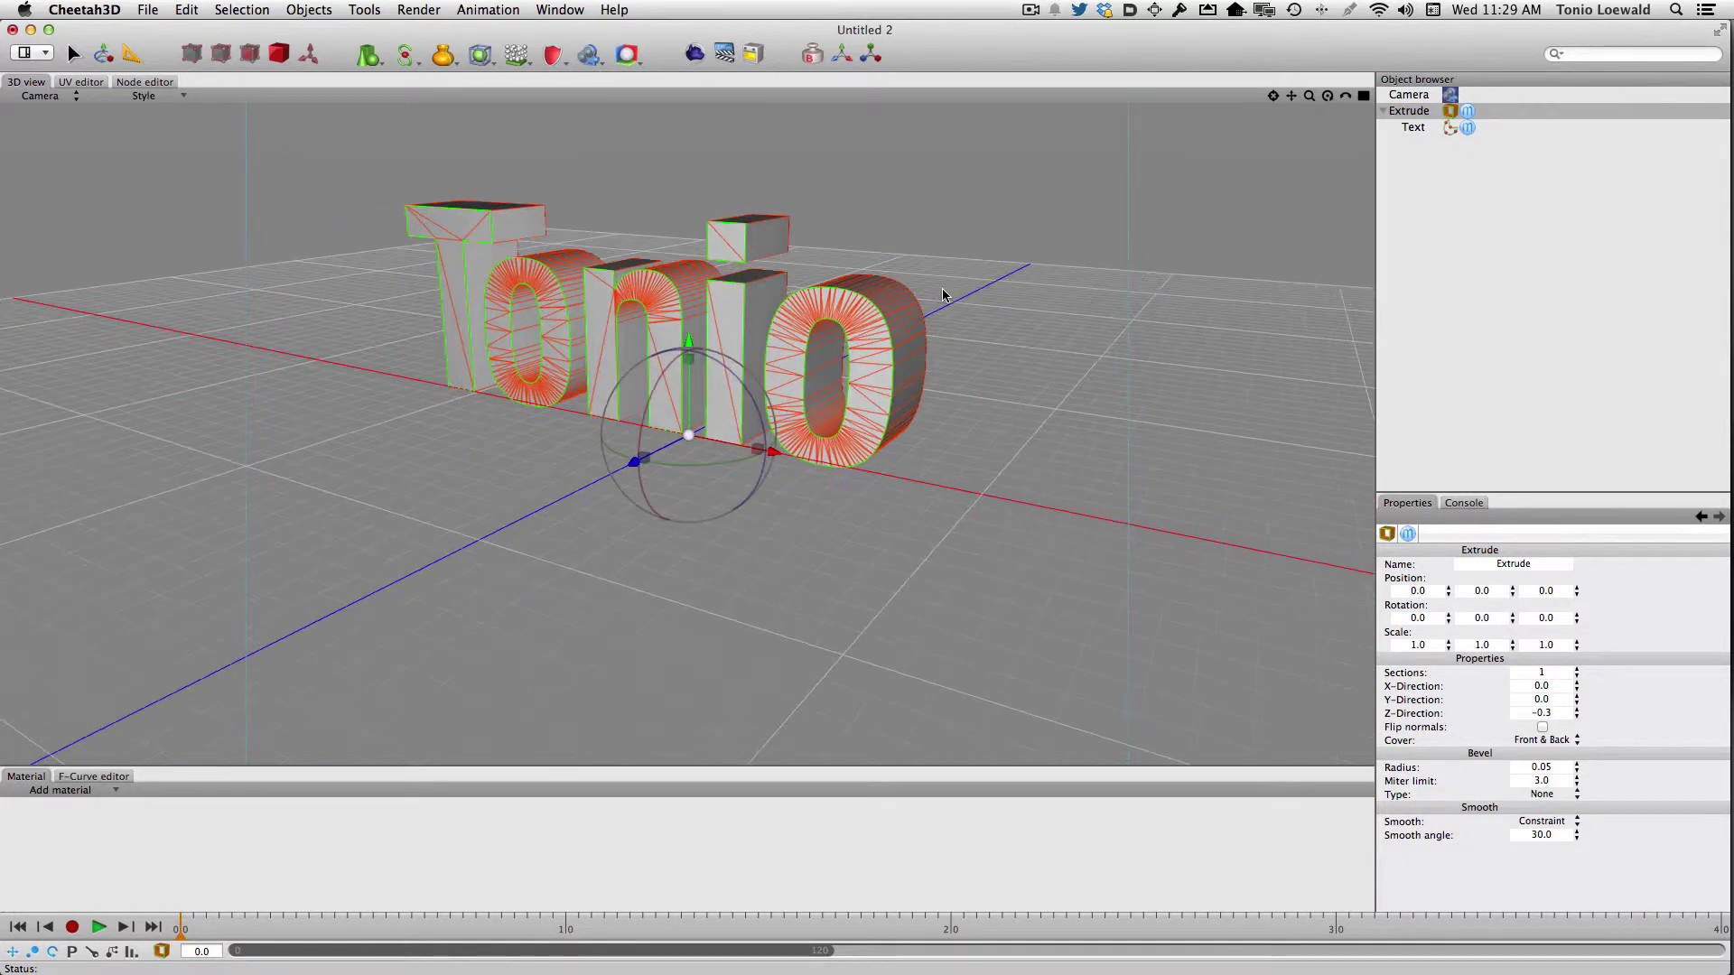
Step: Set the extrusion's bevel type to Round (convex) and its sections to 4
left_click(1438, 112)
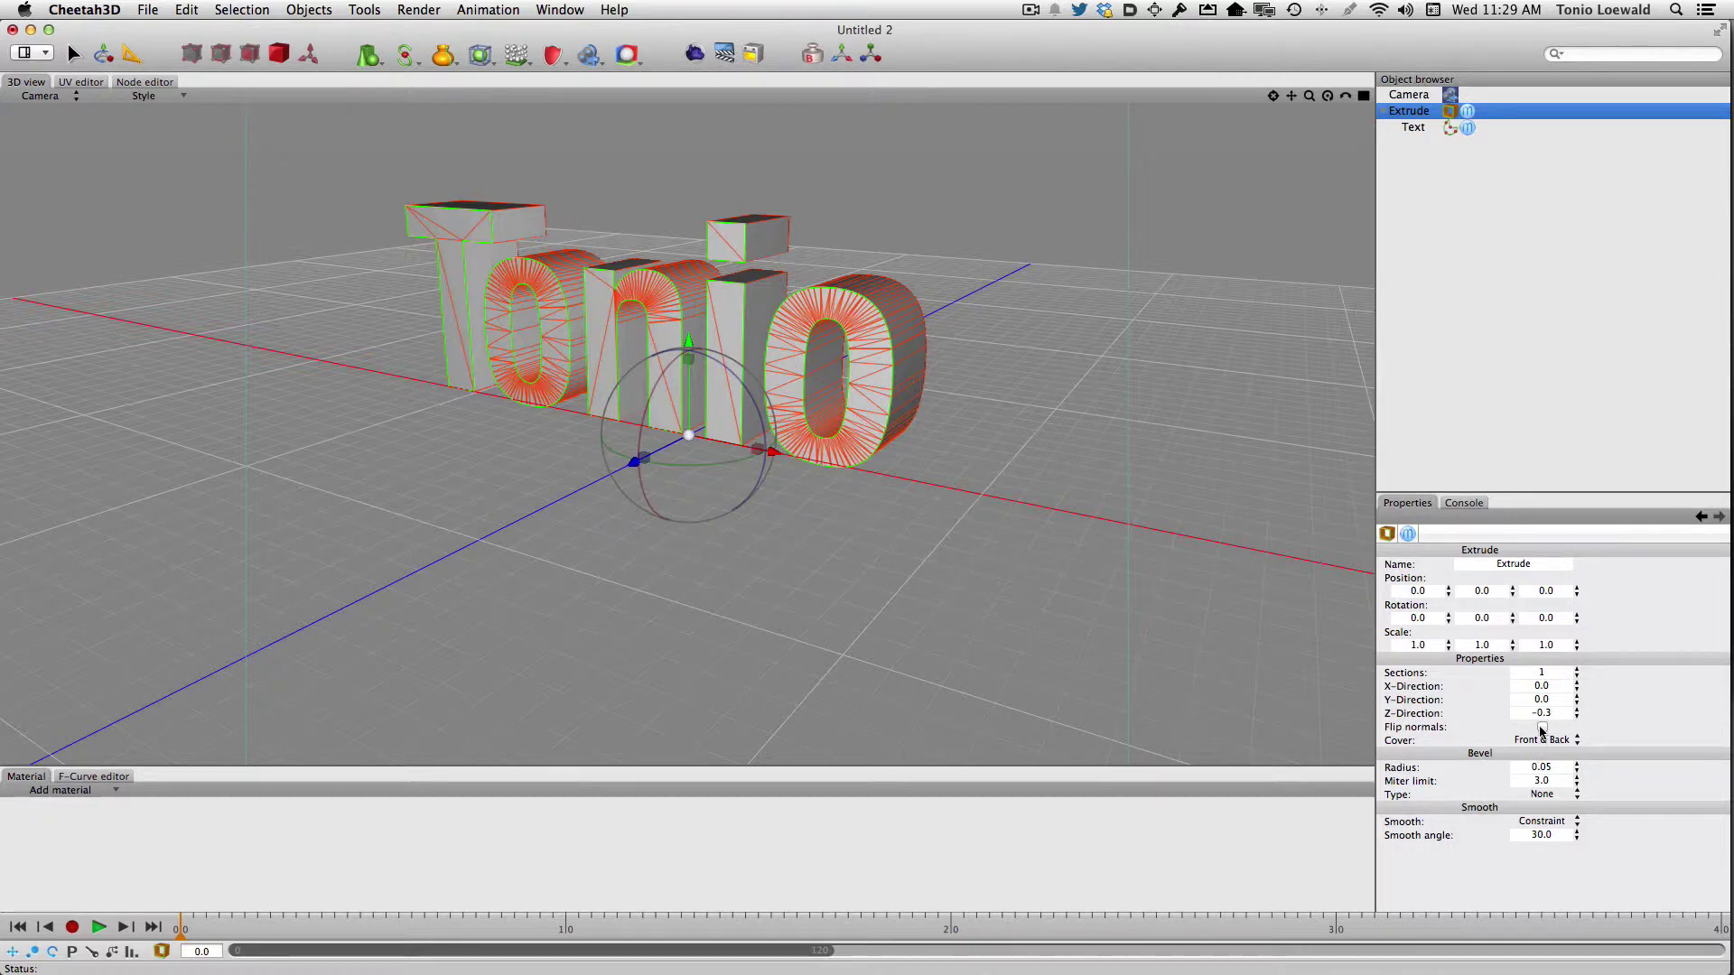
left_click(1541, 794)
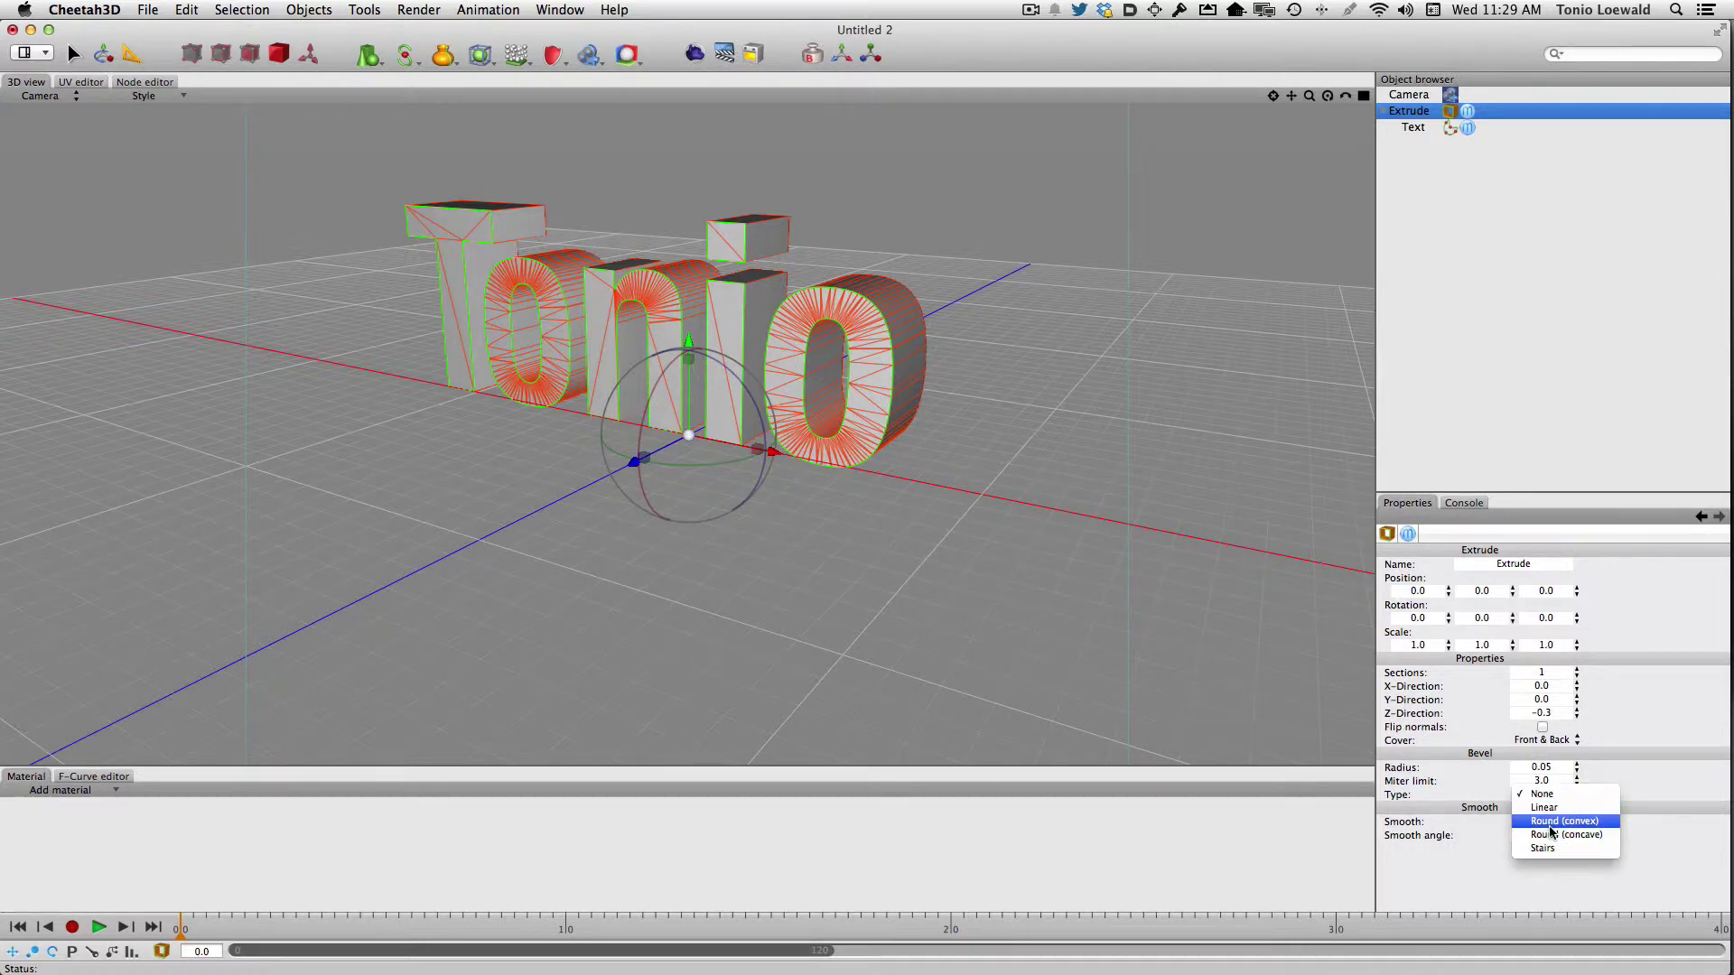
left_click(1550, 822)
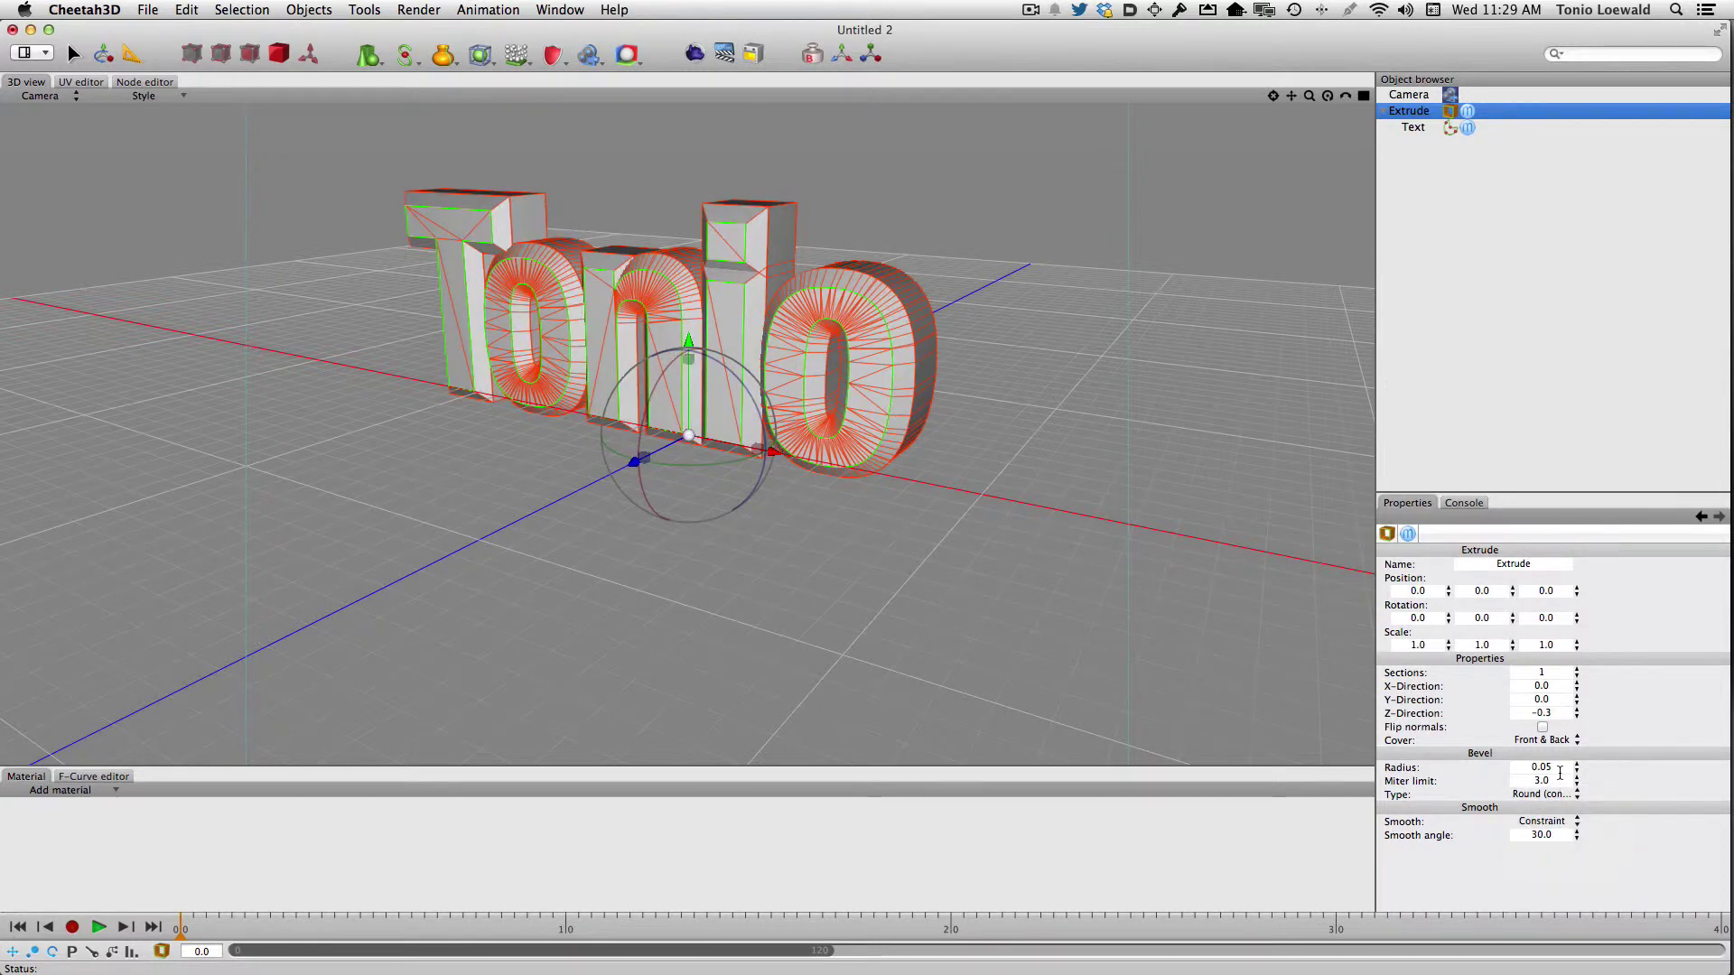
left_click(1521, 672)
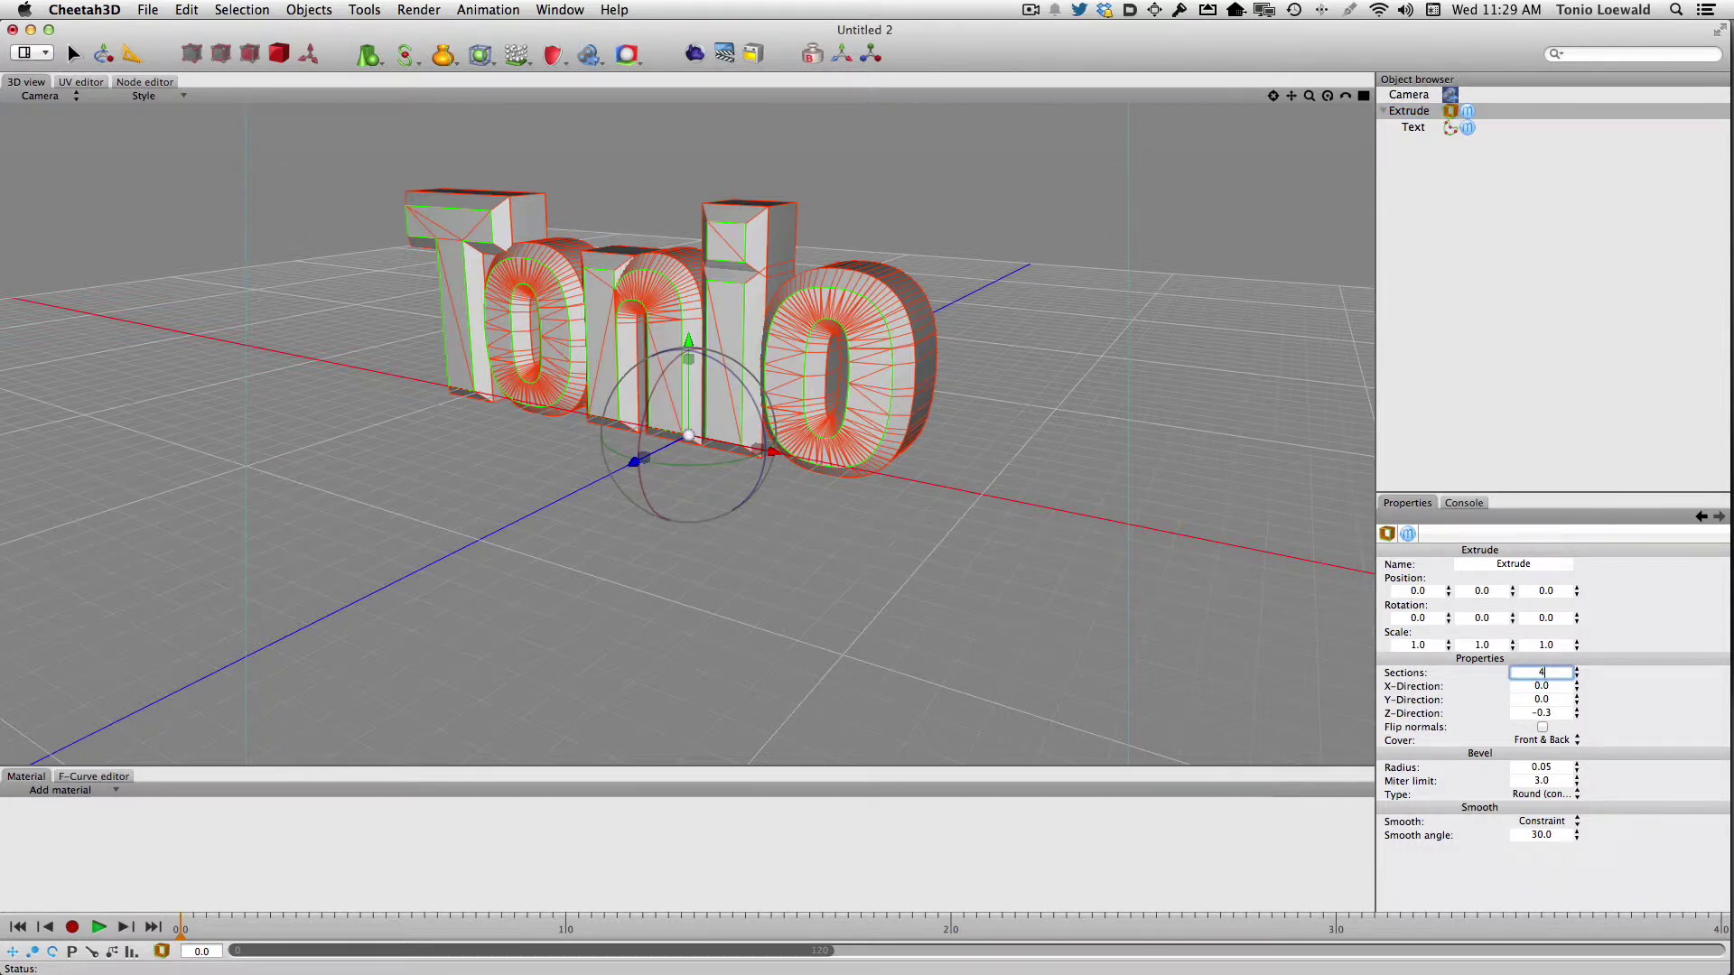
key("Tab")
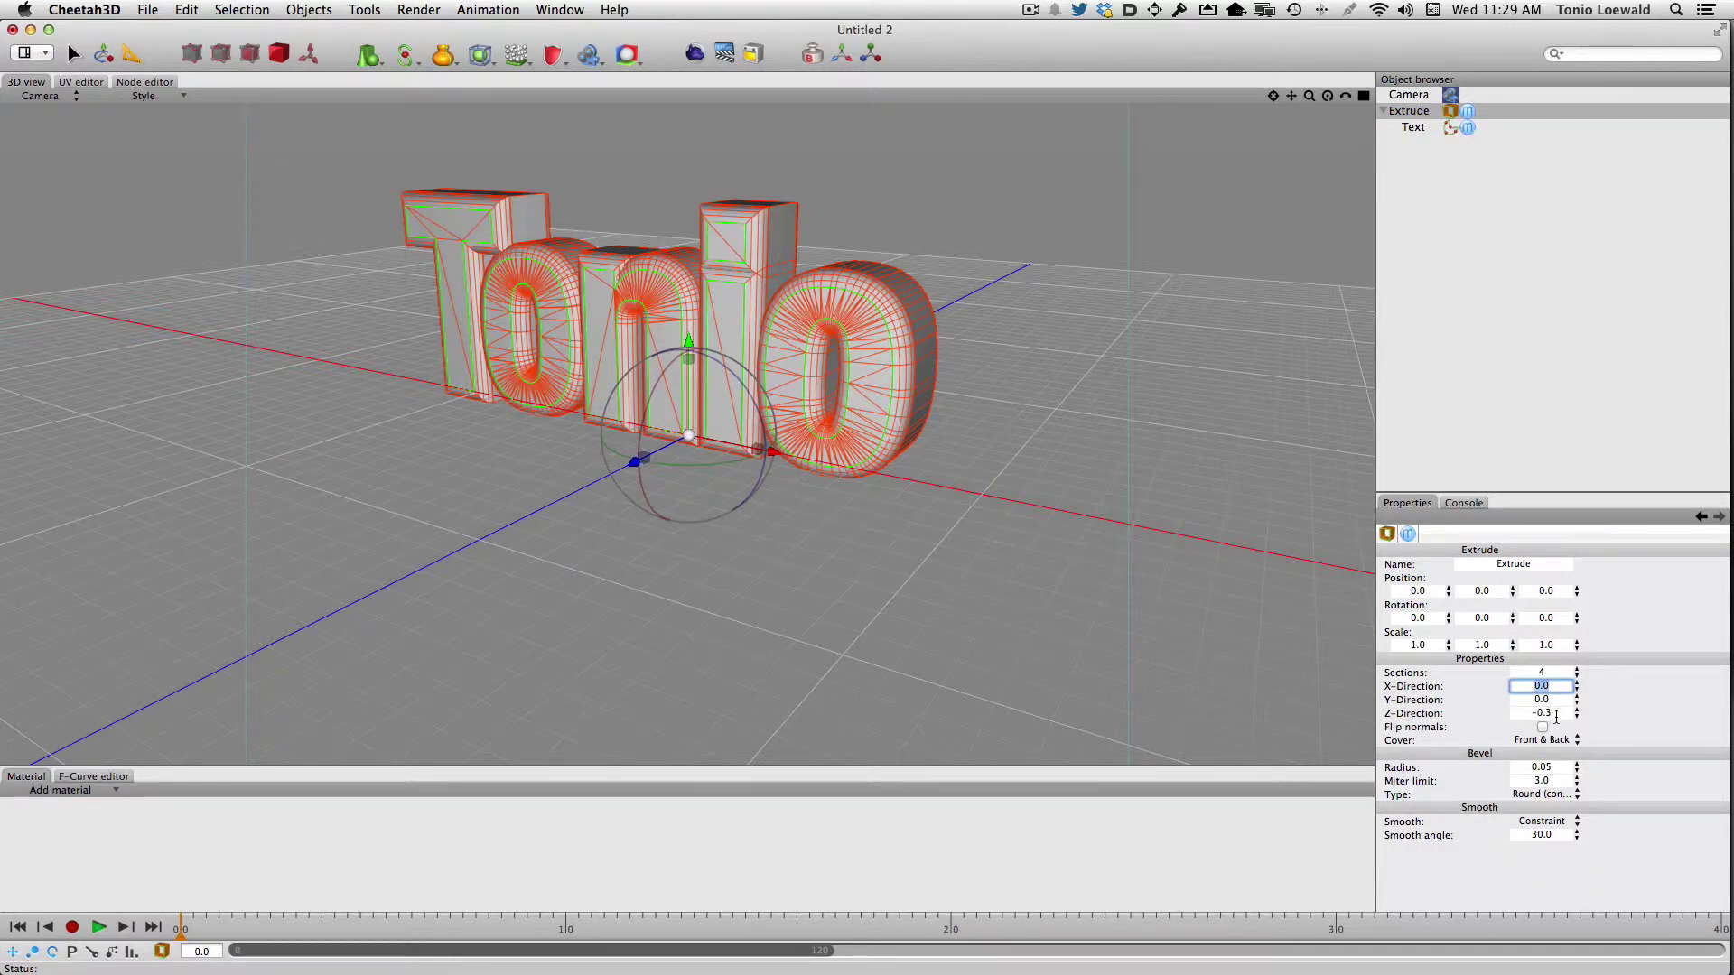
Step: Set the extrusion's bevel radius to 0.02
left_click(1547, 767)
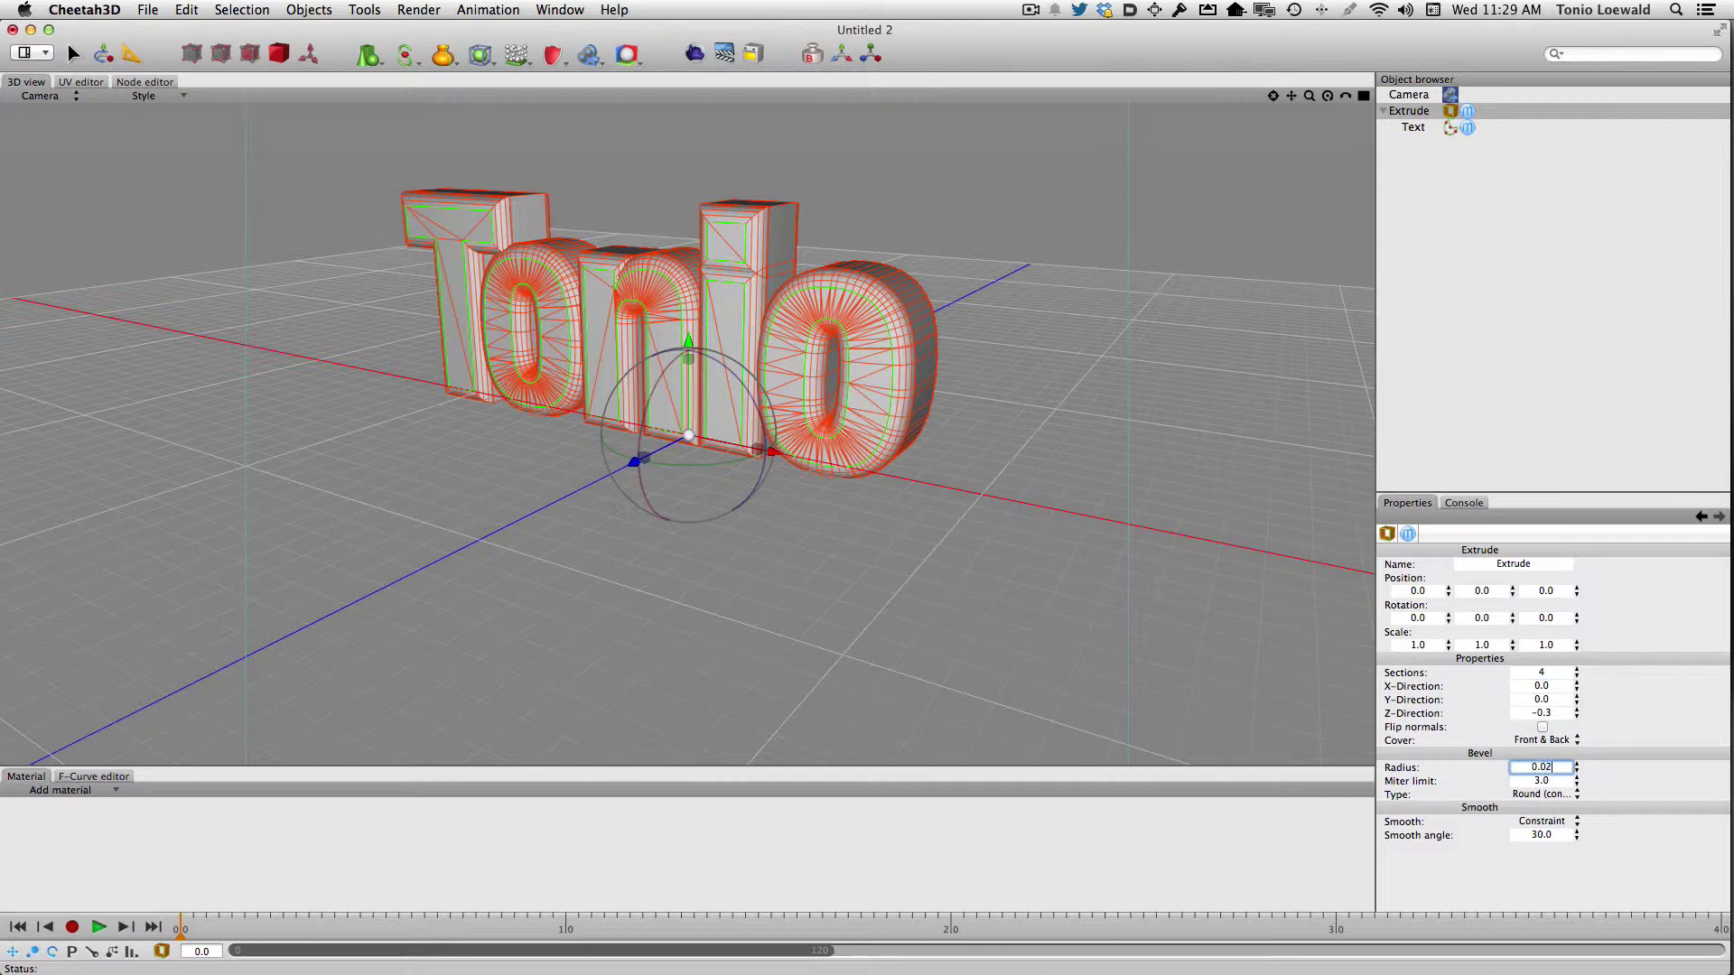
type("0.02")
key("Return")
left_click(902, 507)
right_click_drag(902, 507, 870, 490)
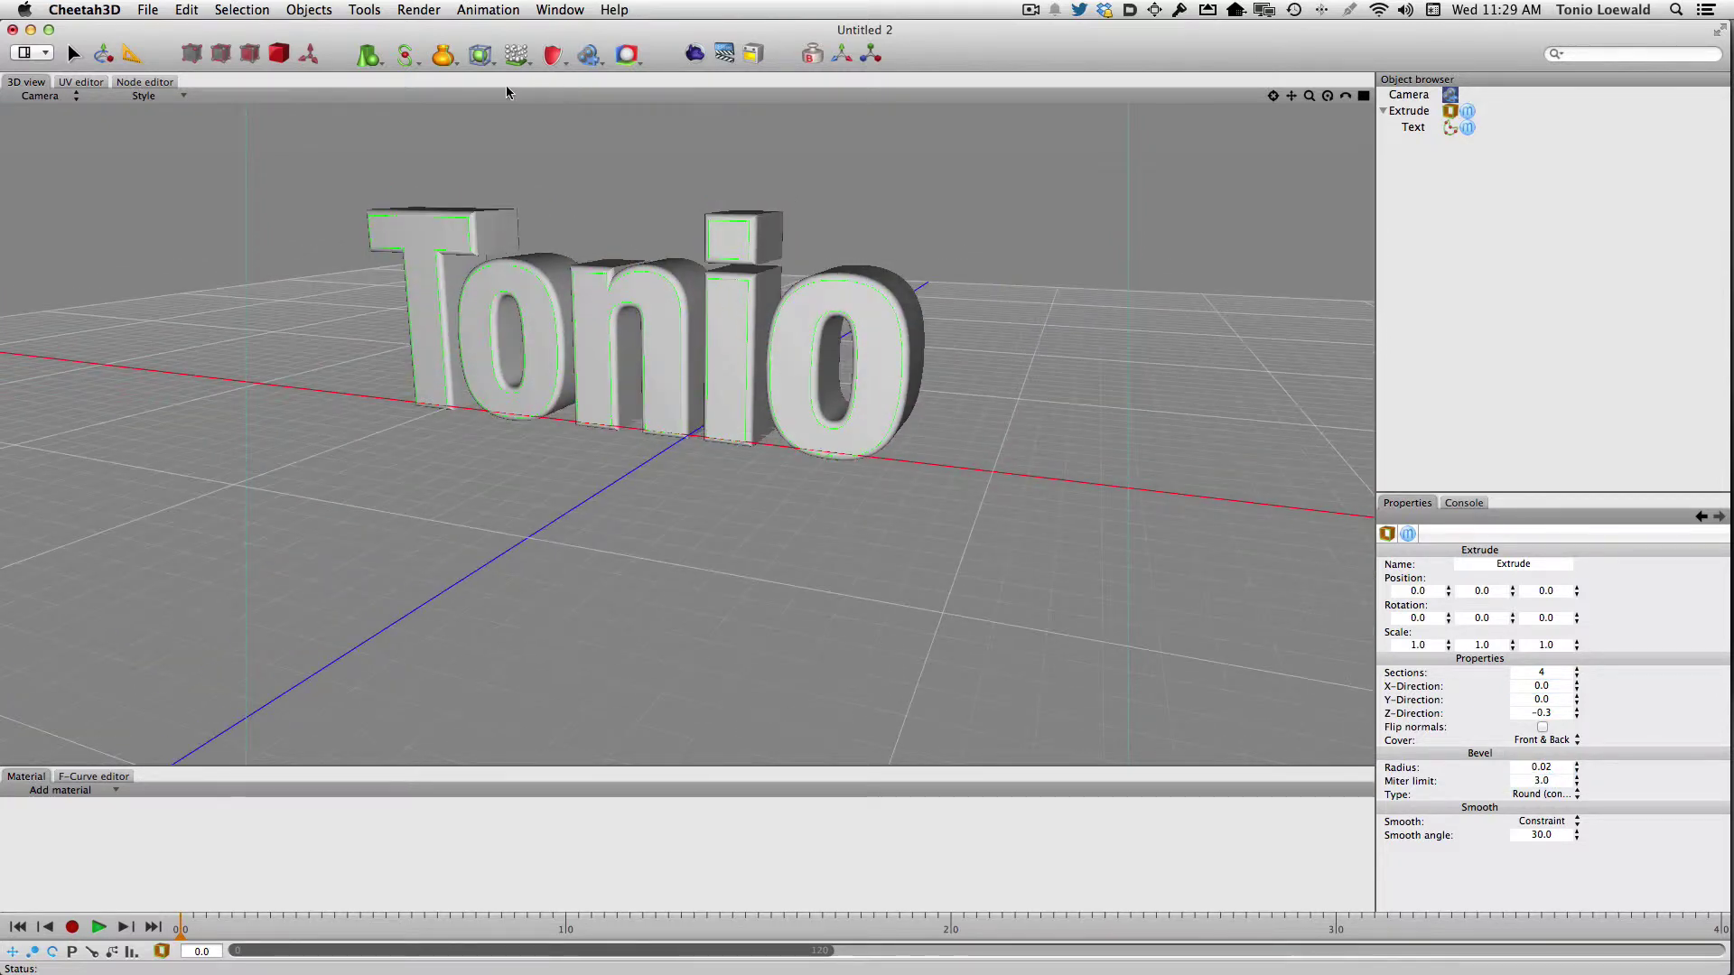
Step: Add the Steel preset from the metal materials and apply it to the extruded lettering
left_click(45, 791)
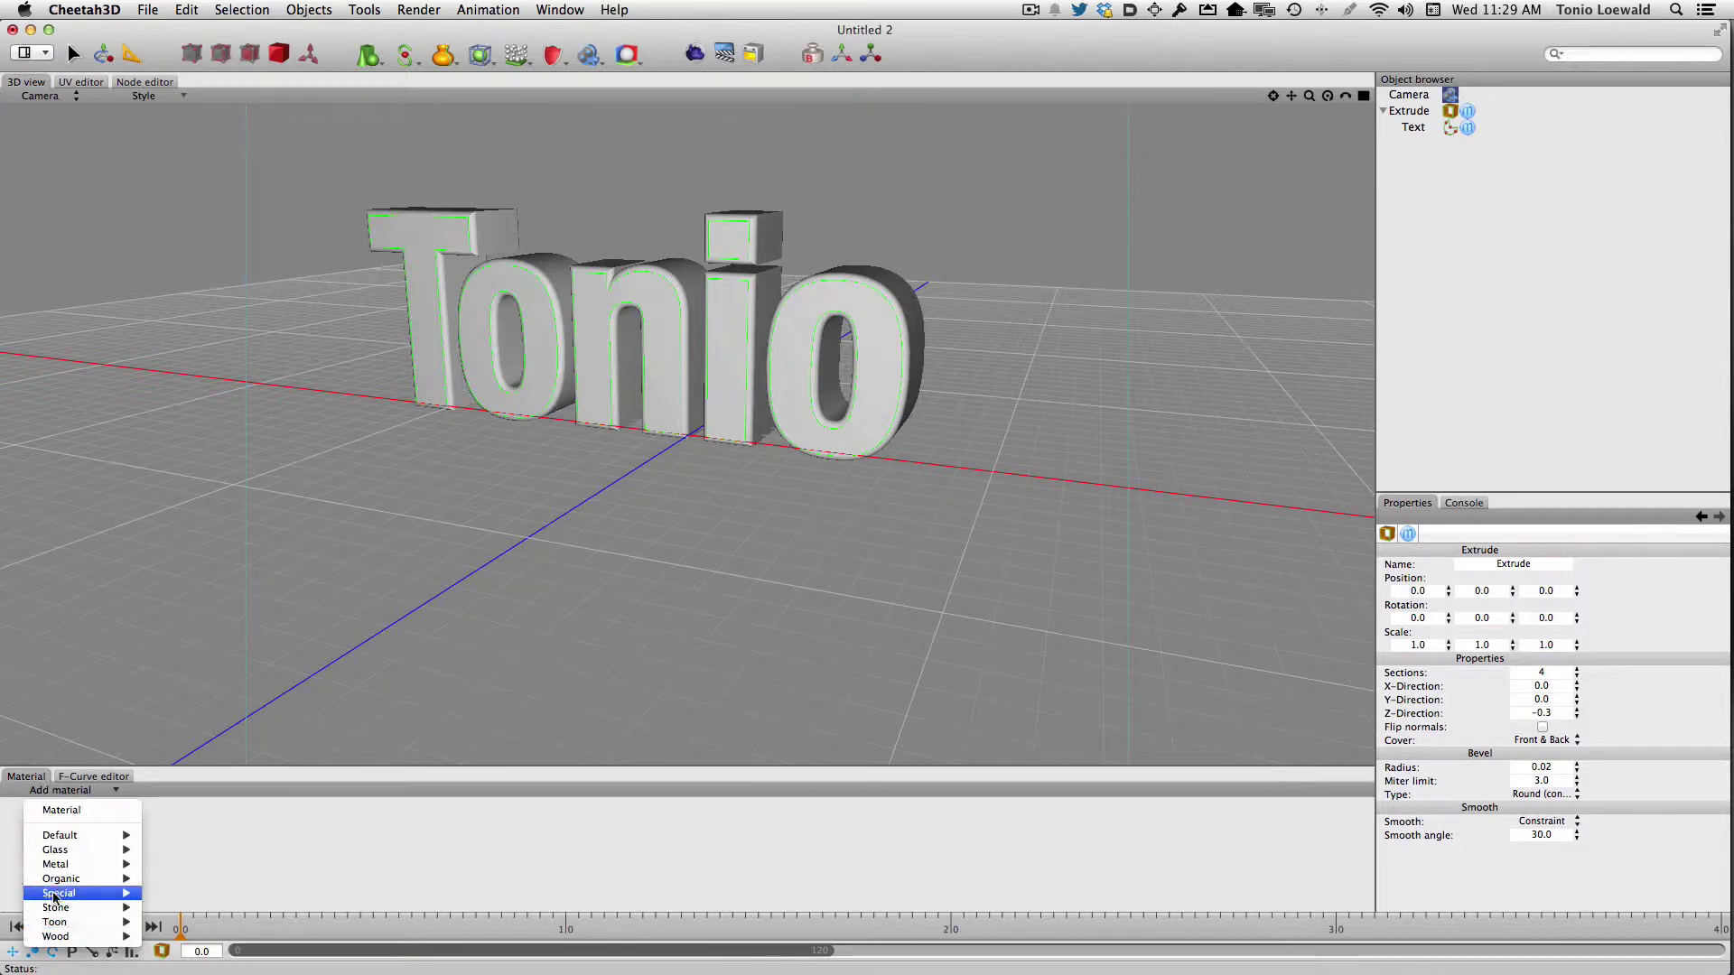
mouse_move(54, 864)
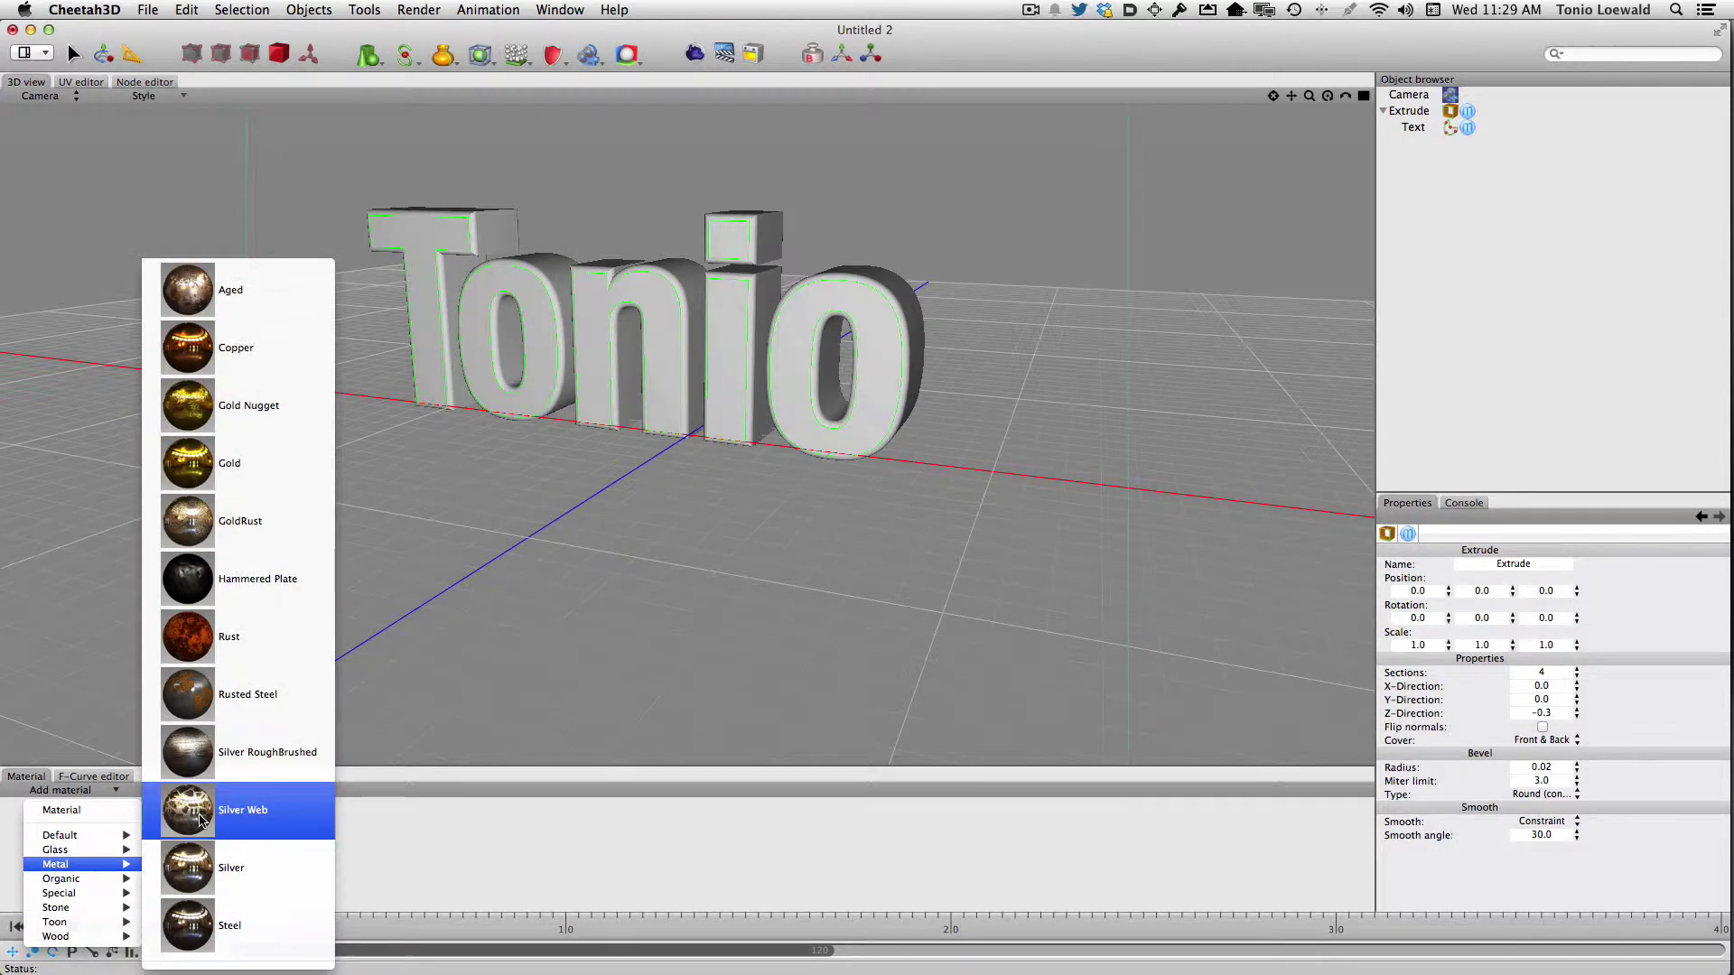
left_click(192, 925)
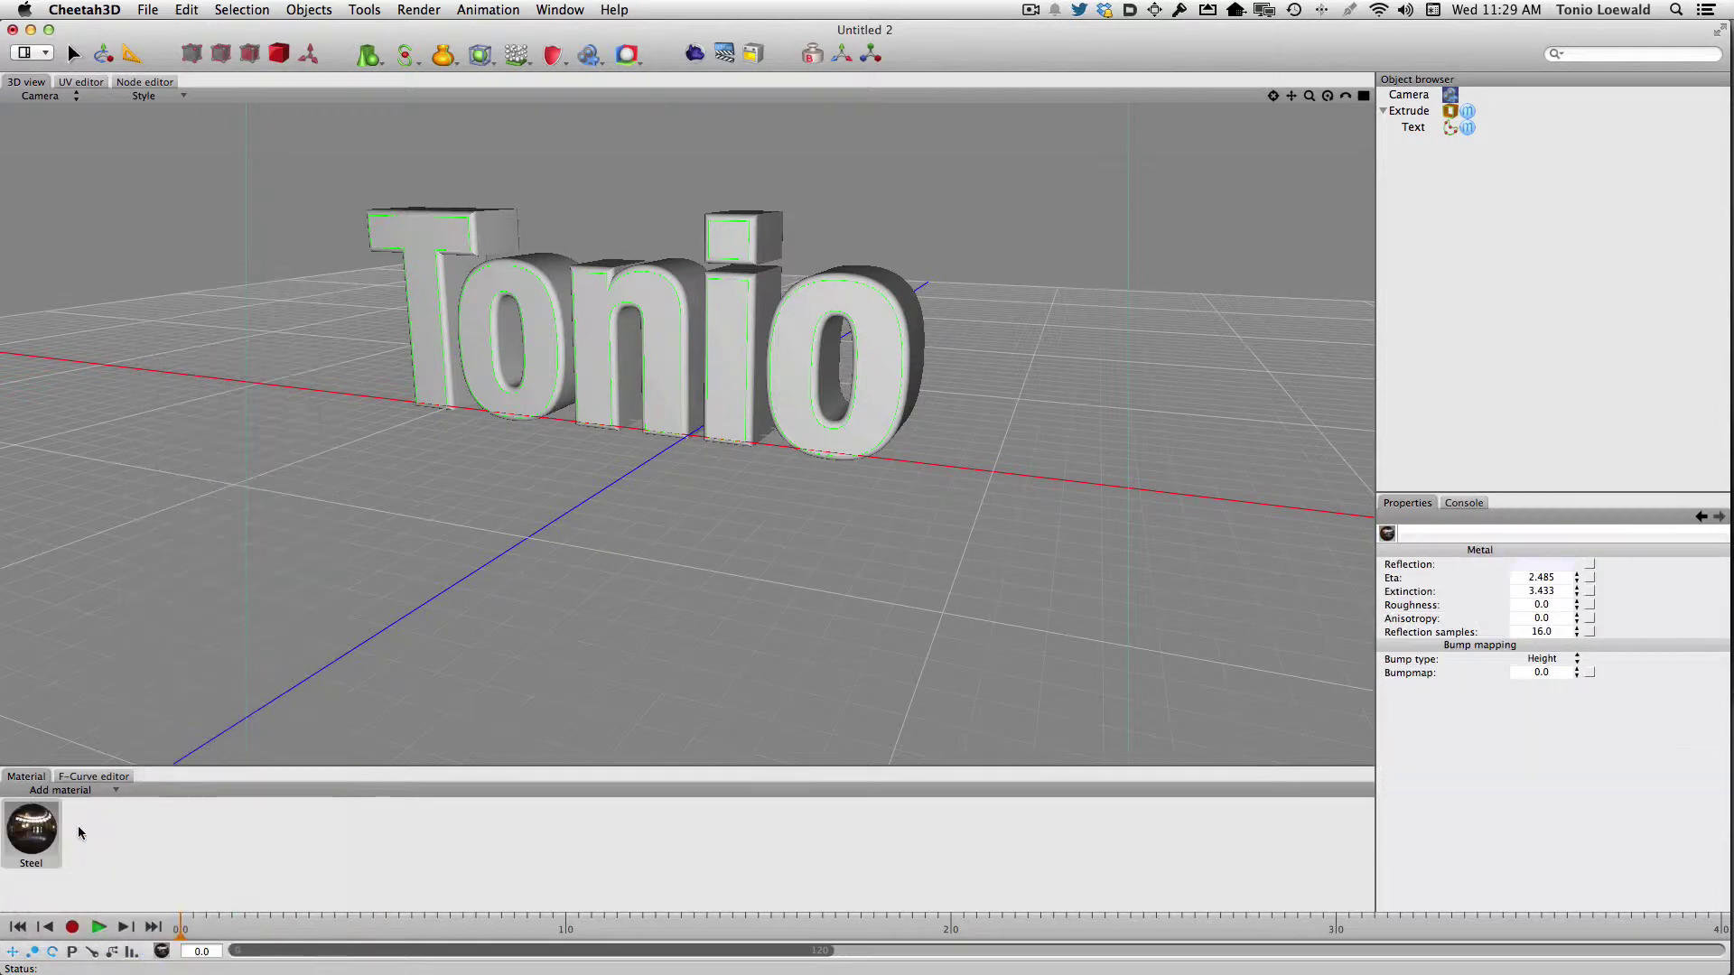
left_click_drag(35, 829, 631, 319)
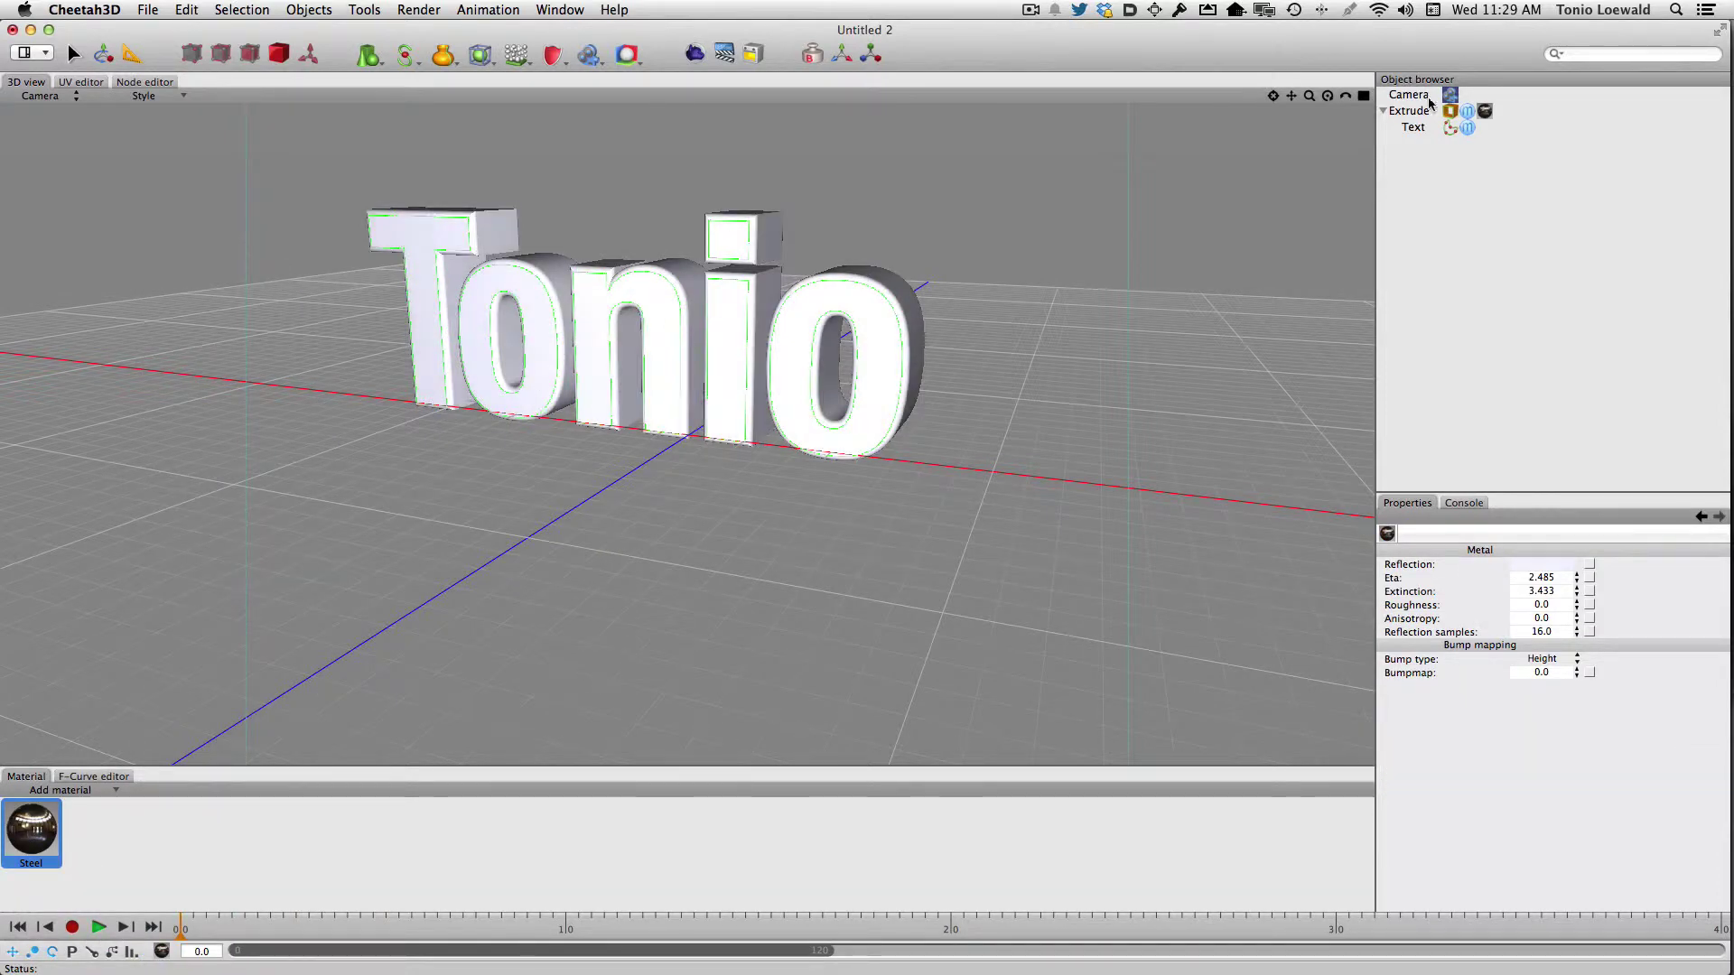
Step: Orbit, pan and zoom around the extruded lettering to examine its bevels and depth from several angles
mouse_move(1289, 95)
left_mouse_down()
mouse_move(1179, 98)
mouse_move(882, 232)
mouse_move(898, 181)
mouse_move(937, 240)
mouse_move(897, 237)
mouse_move(1243, 135)
mouse_move(1291, 98)
left_mouse_up()
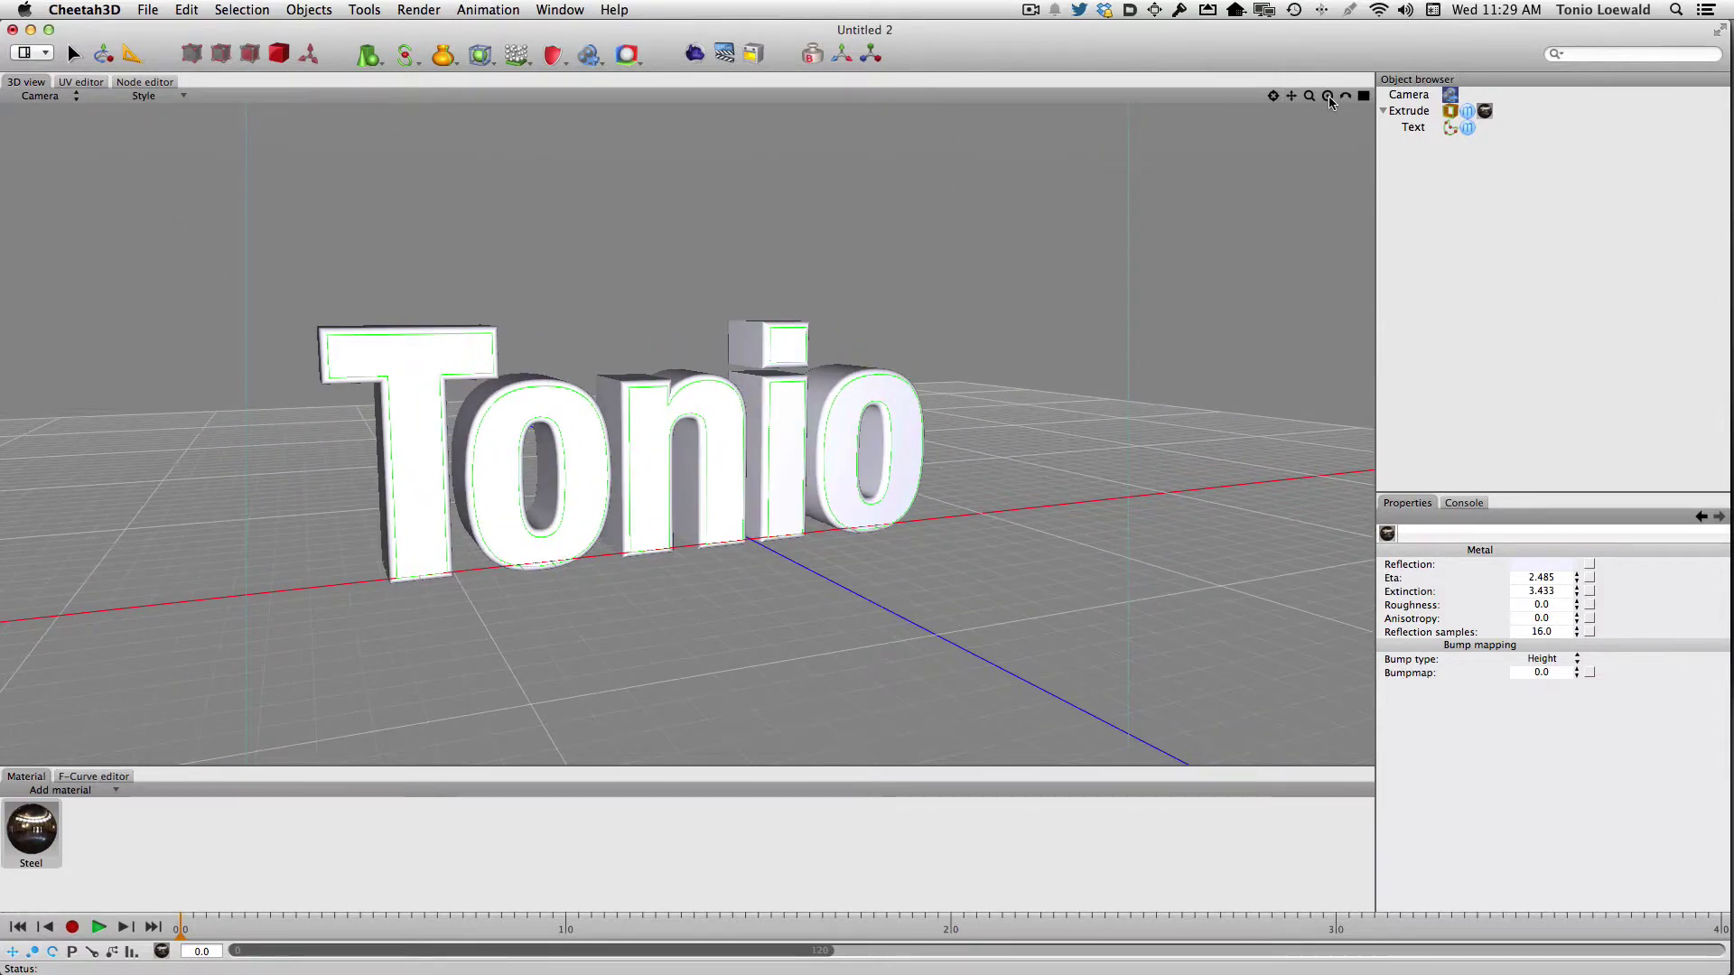
left_click_drag(1326, 96, 1275, 99)
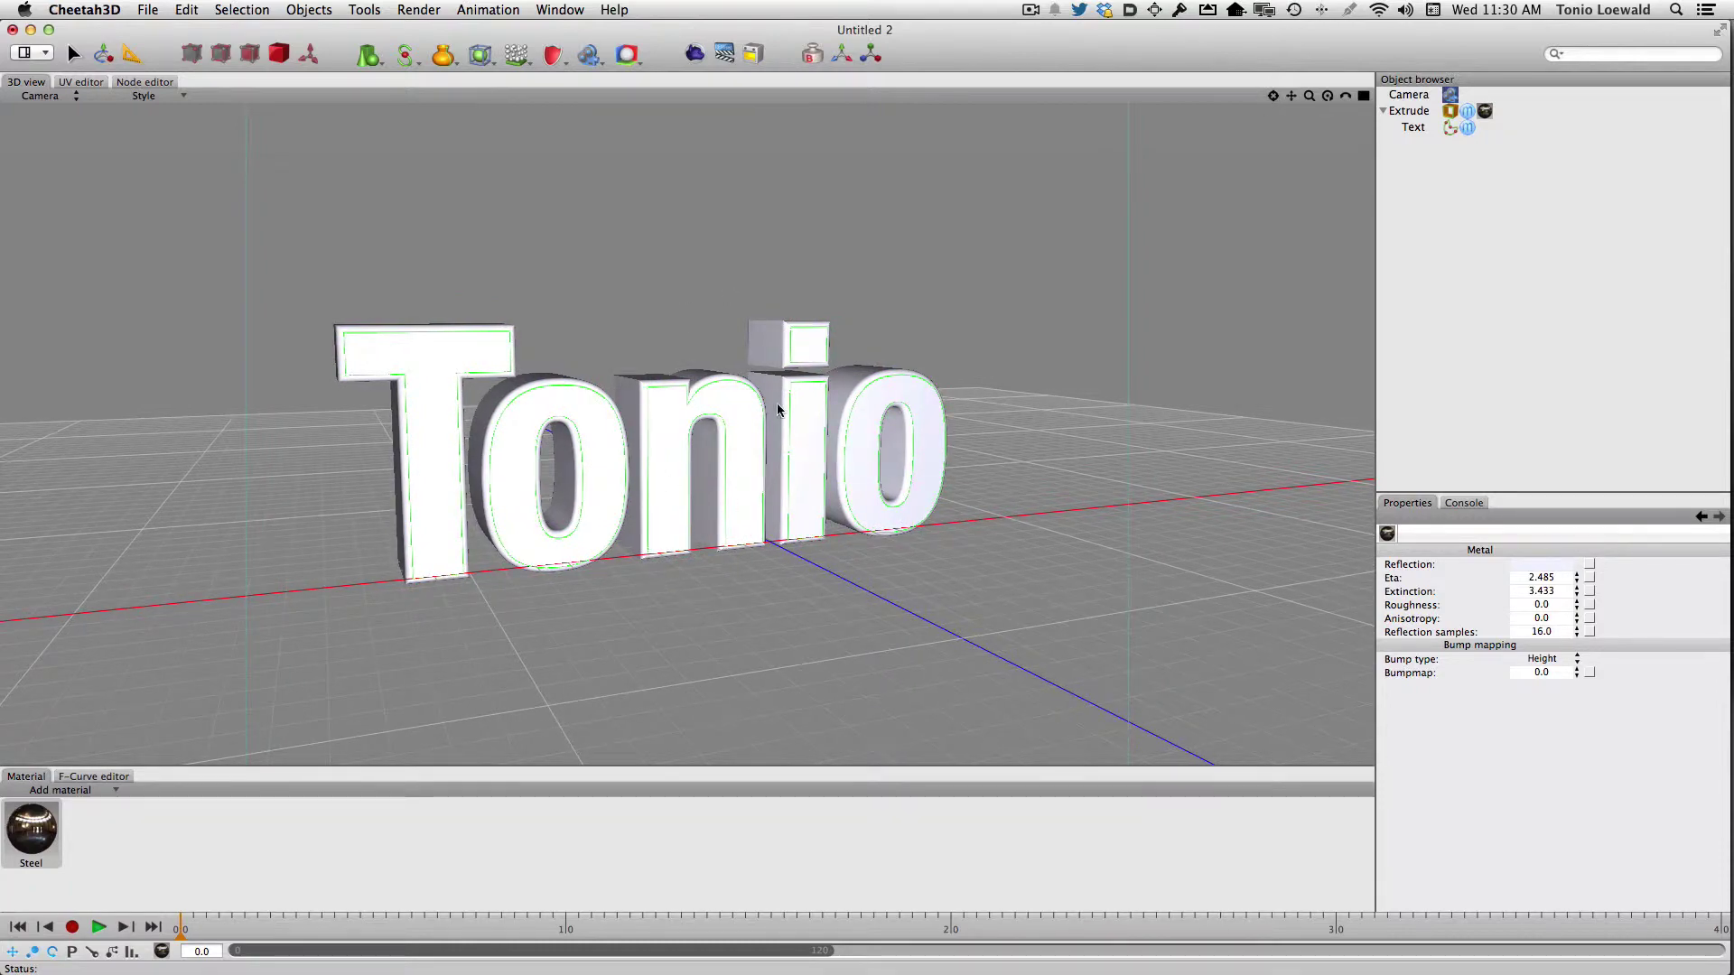
scroll(707, 458, "down", 5)
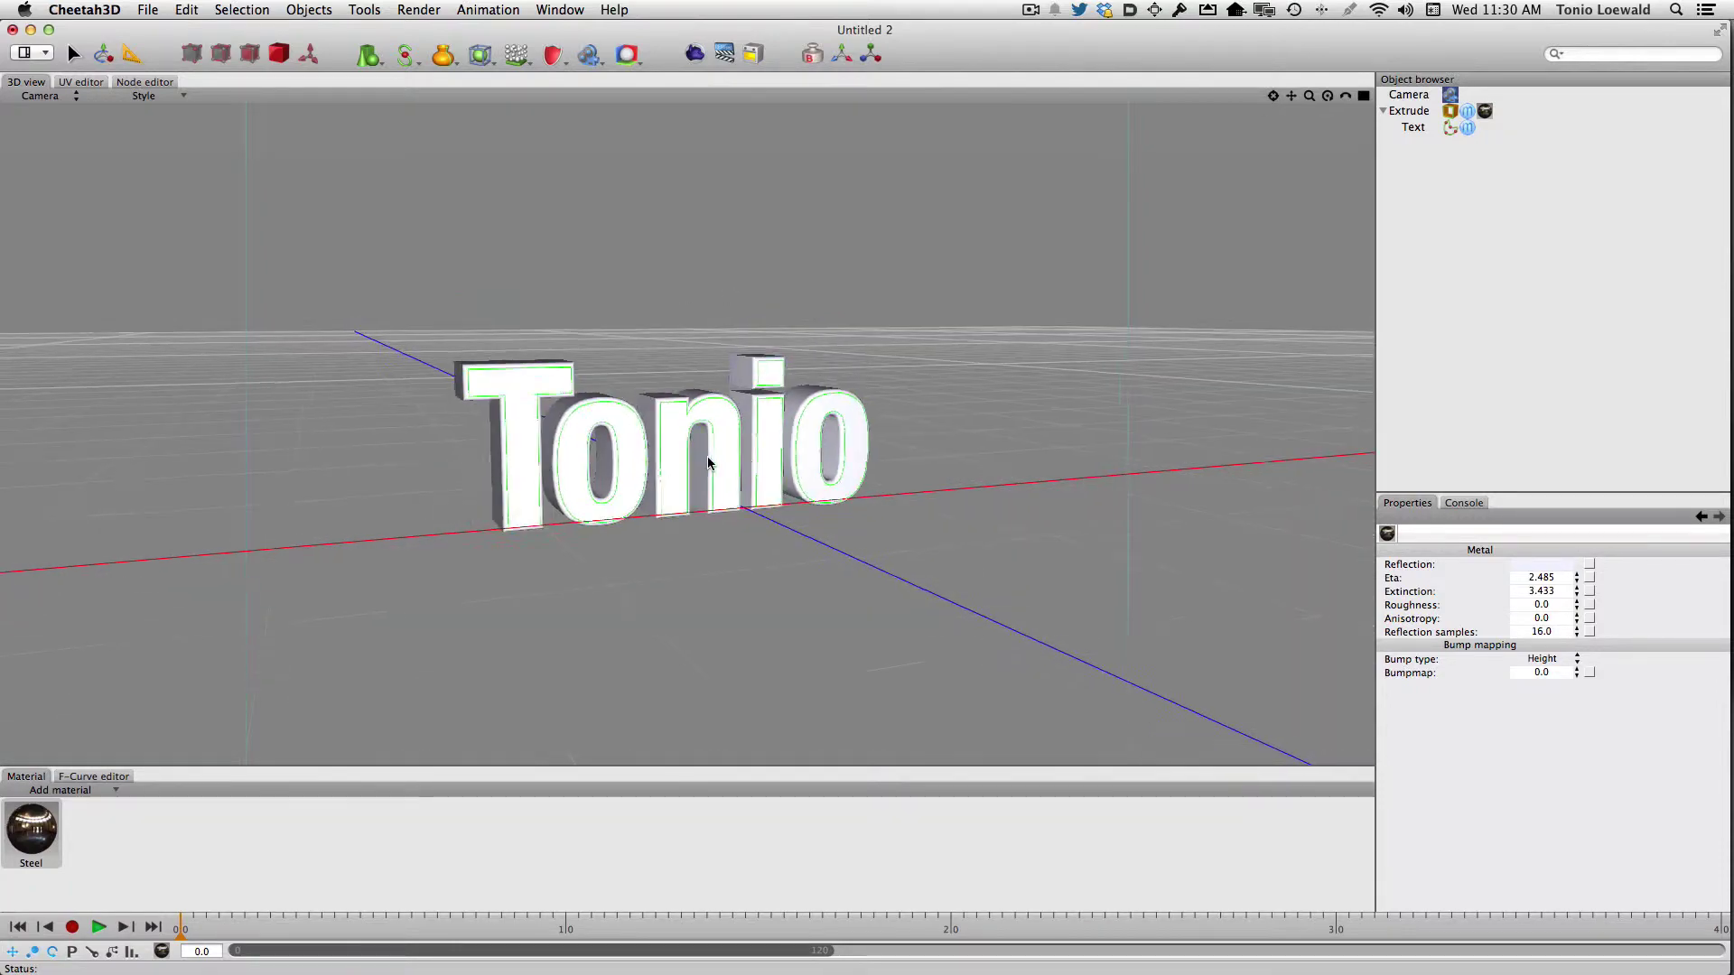
scroll(707, 458, "up", 8)
scroll(706, 459, "down", 3)
scroll(707, 461, "up", 2)
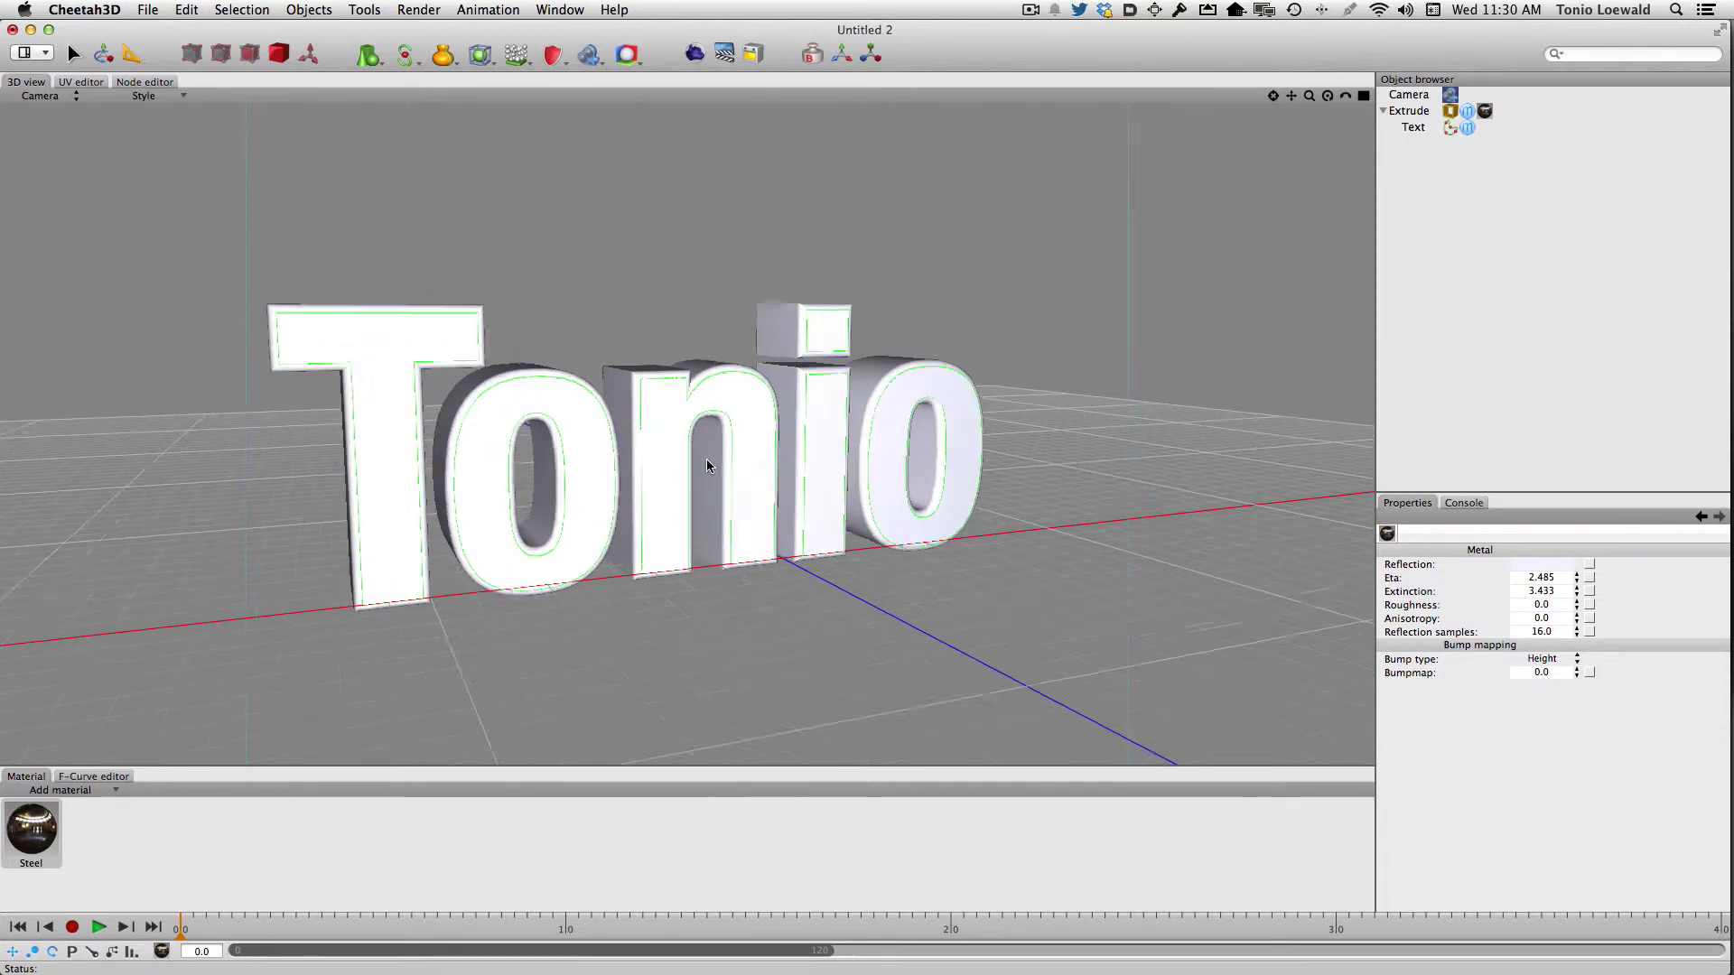
scroll(707, 461, "down", 2)
scroll(707, 461, "up", 3)
right_click_drag(707, 462, 762, 463)
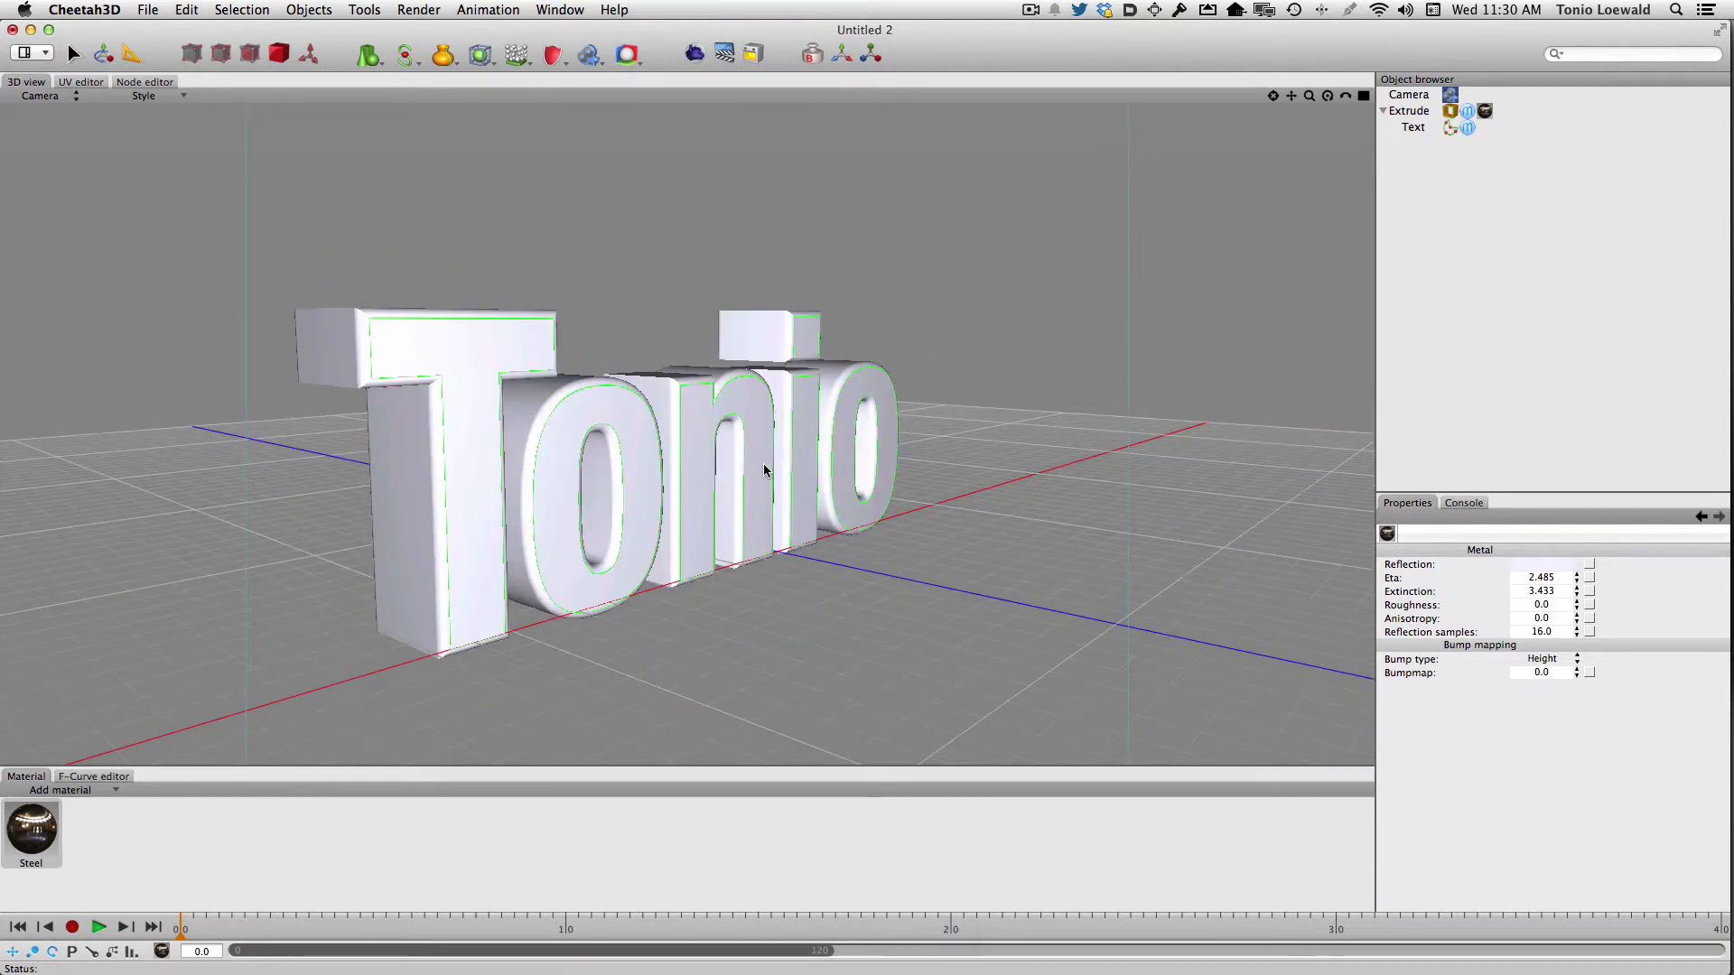
left_click(678, 467)
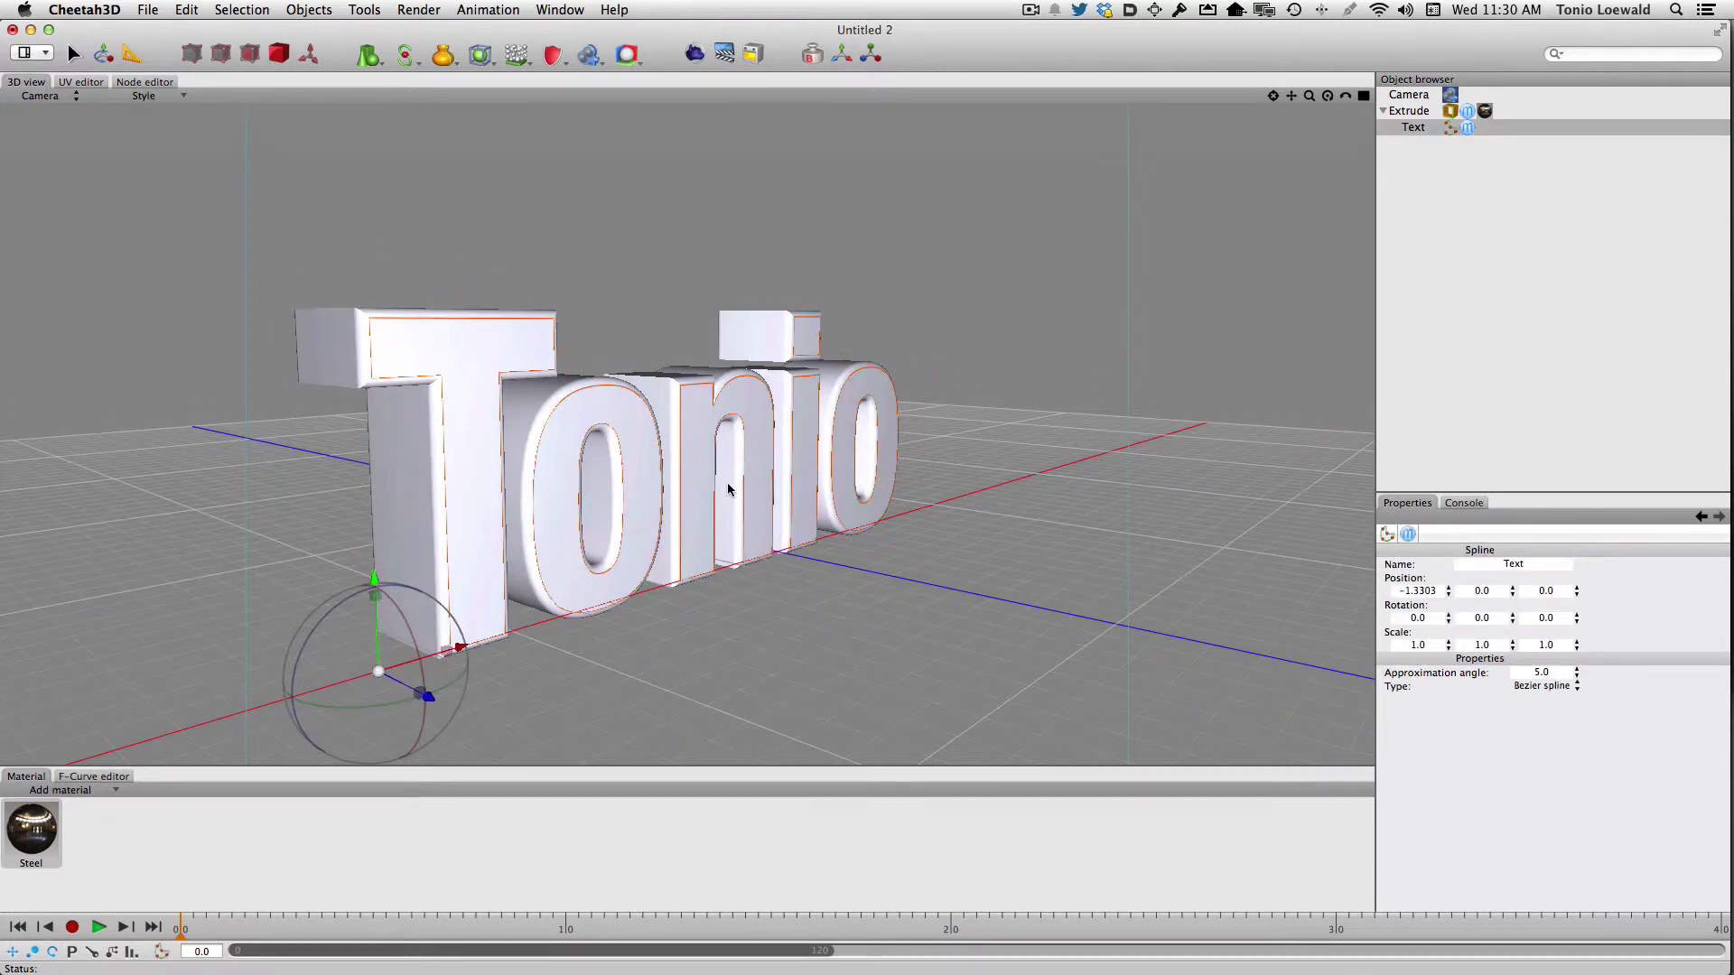
left_click(646, 486)
left_click(923, 486)
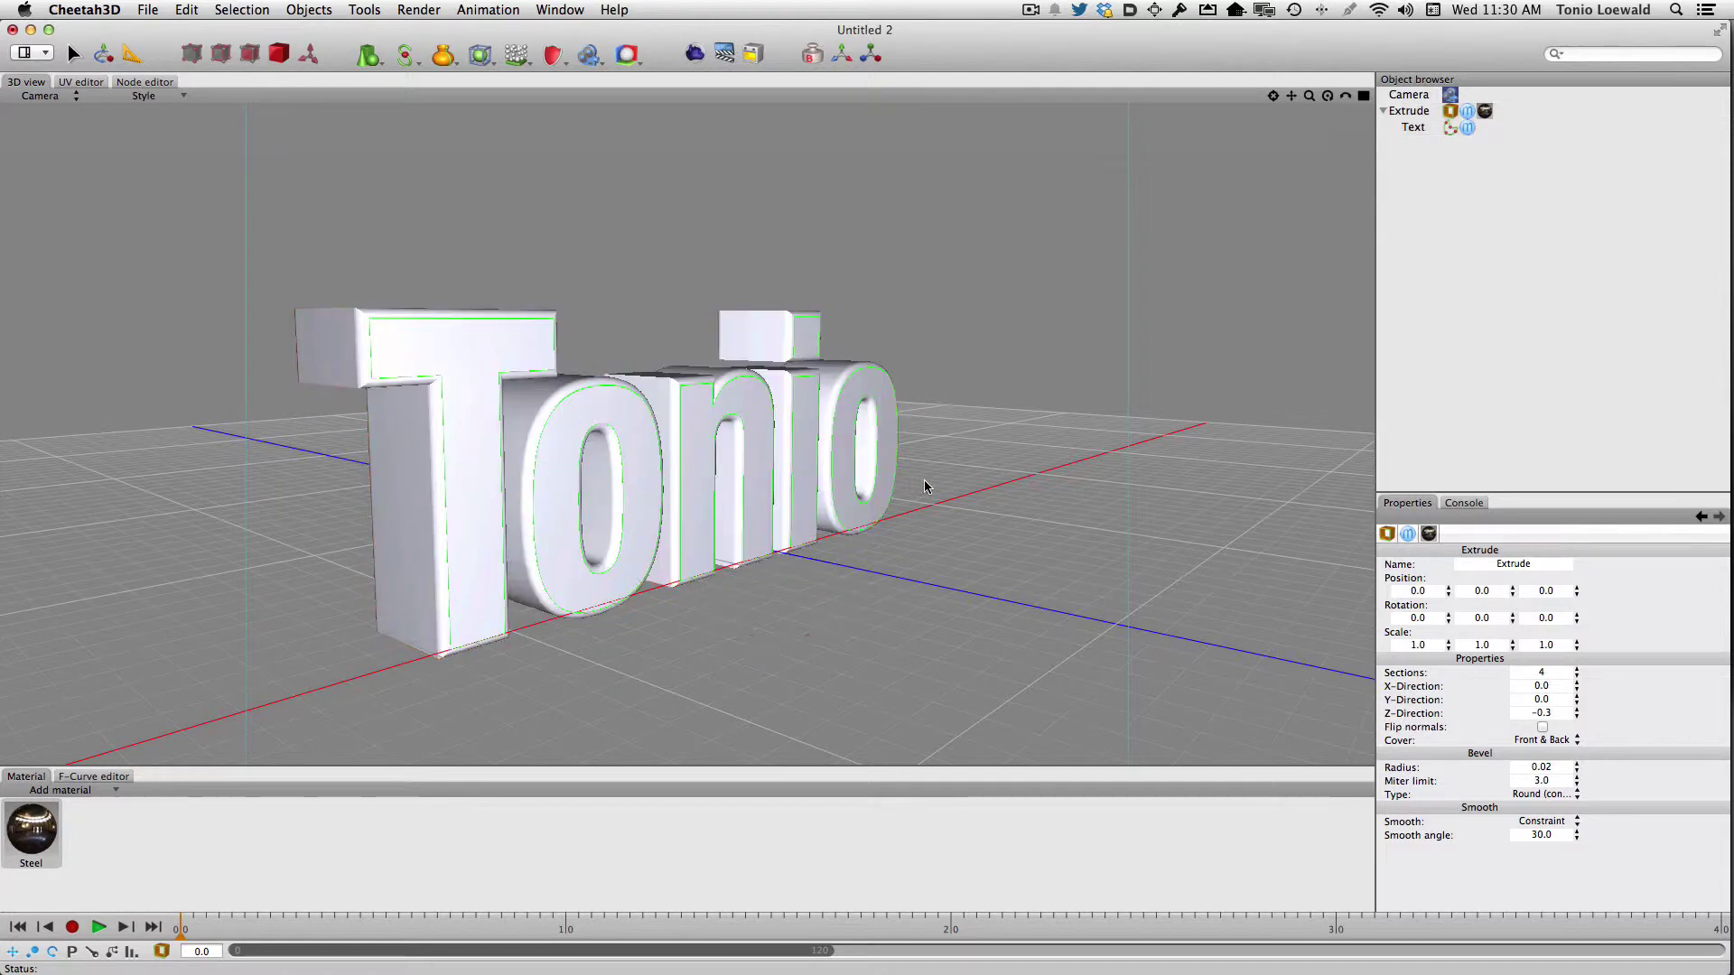
left_click(774, 521)
left_click(788, 561)
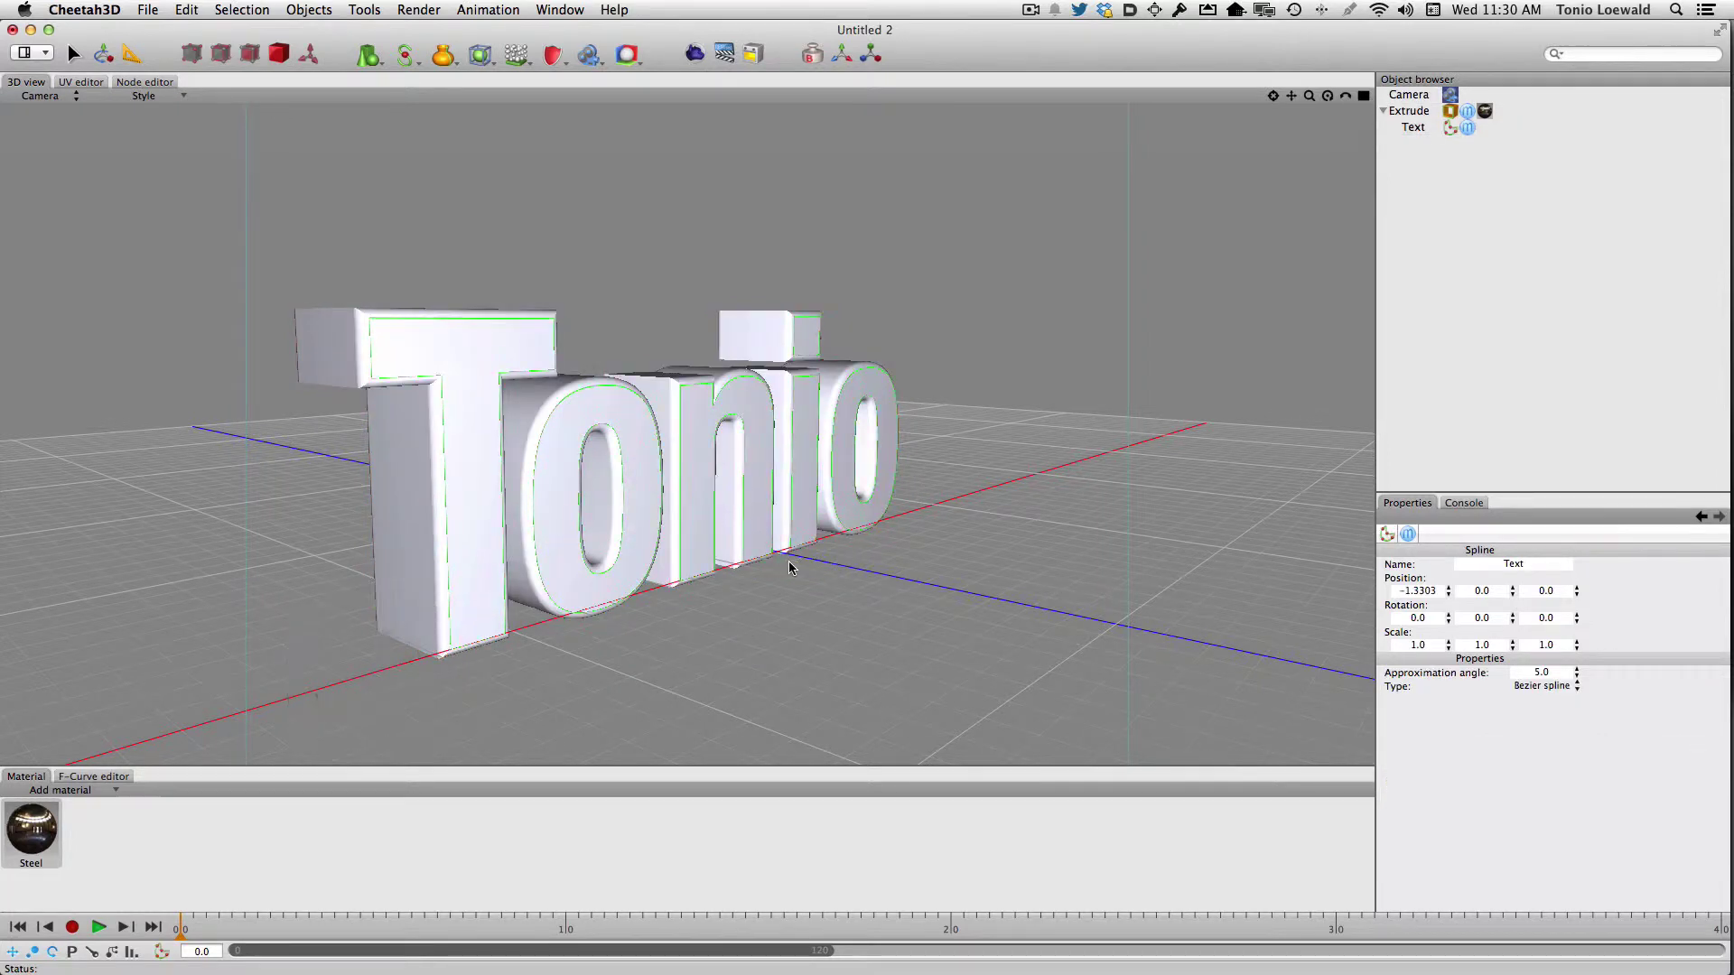
left_click_drag(703, 517, 647, 518, "alt")
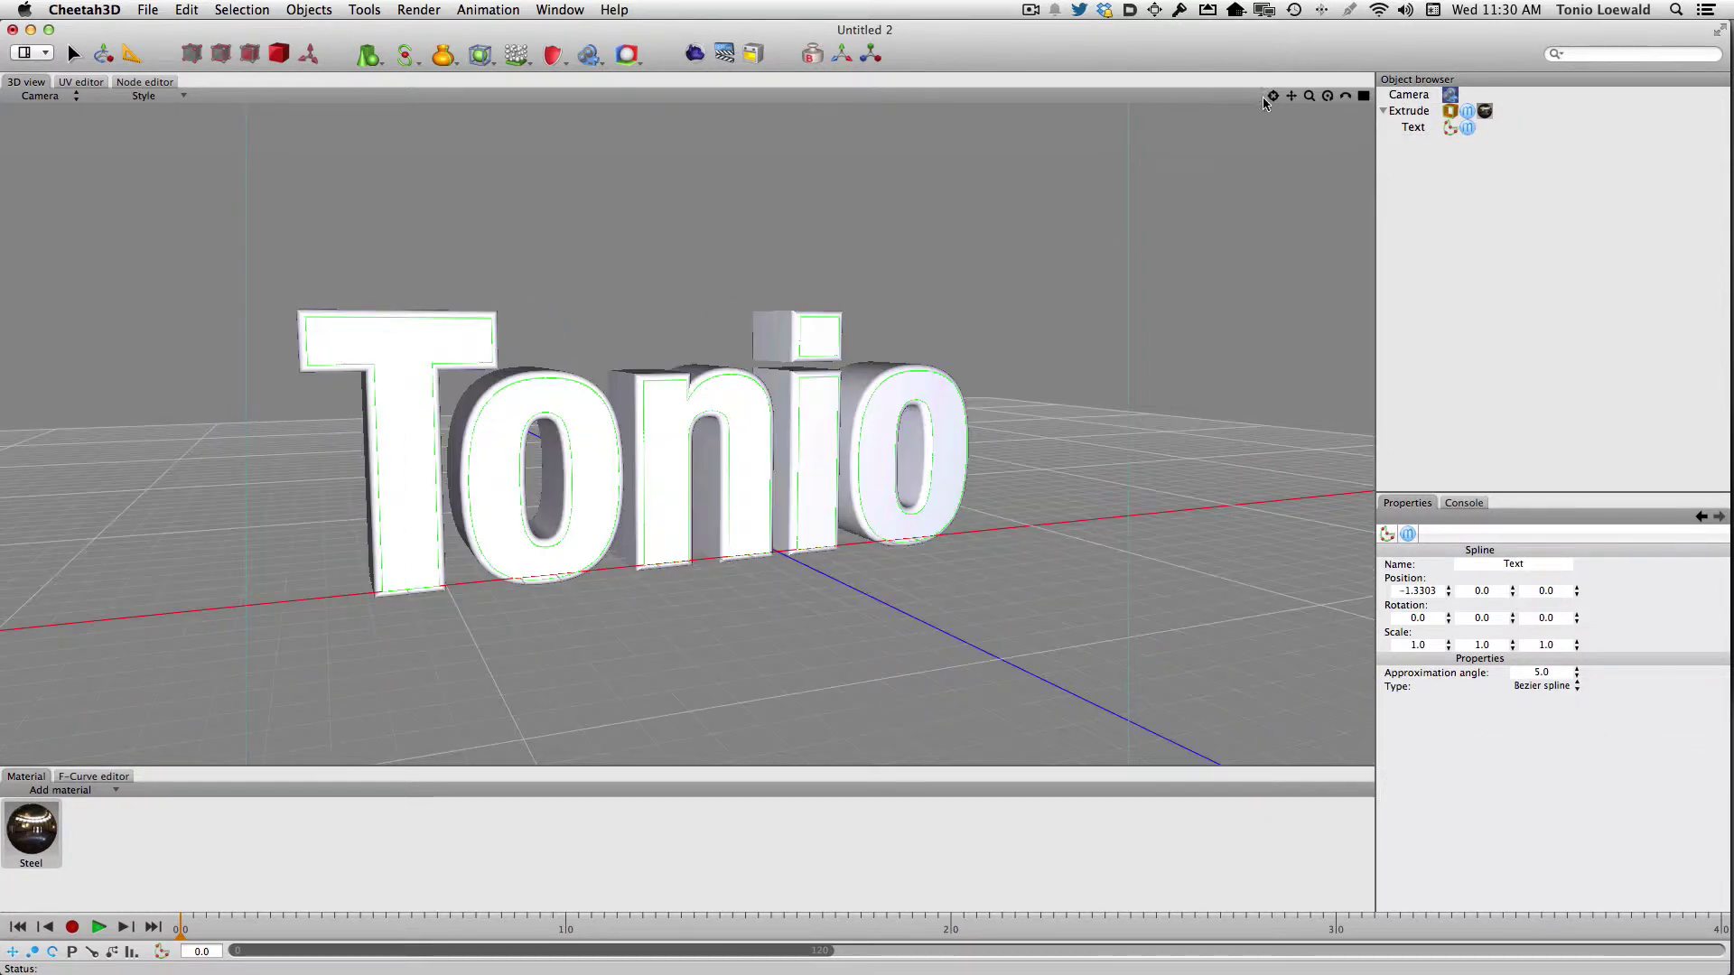
mouse_move(1293, 95)
left_mouse_down()
mouse_move(1321, 105)
mouse_move(1291, 97)
left_mouse_up()
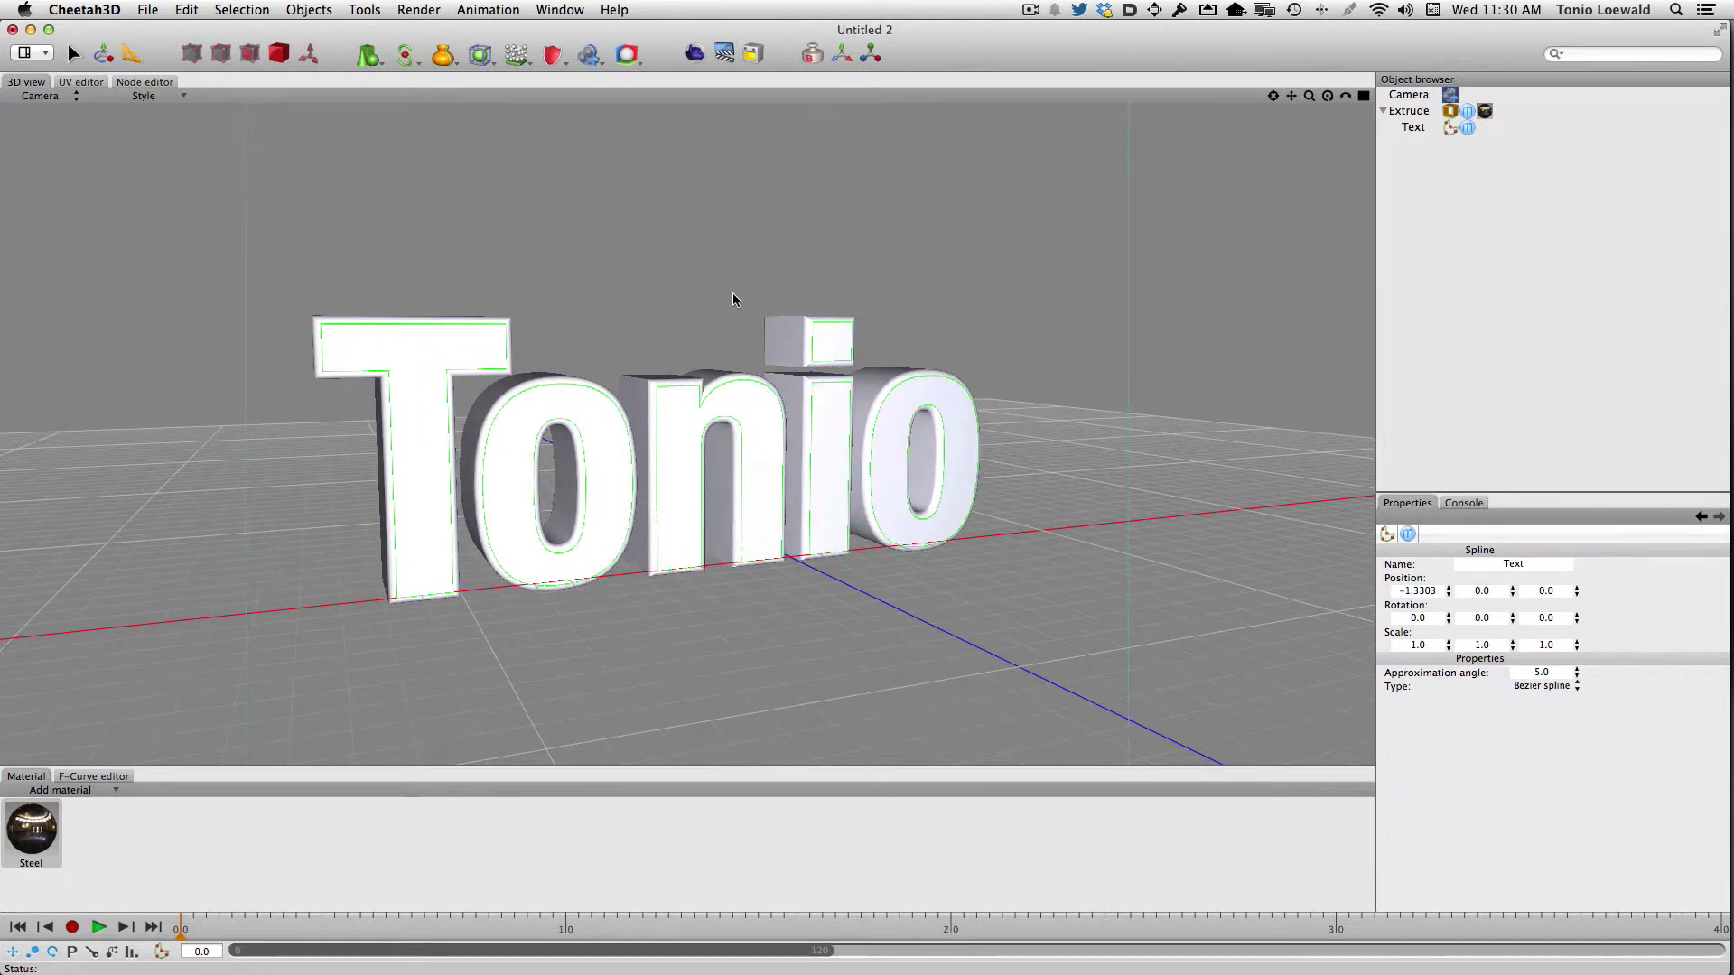
Step: Render a test image of the steel lettering and delete that render job
left_click(692, 56)
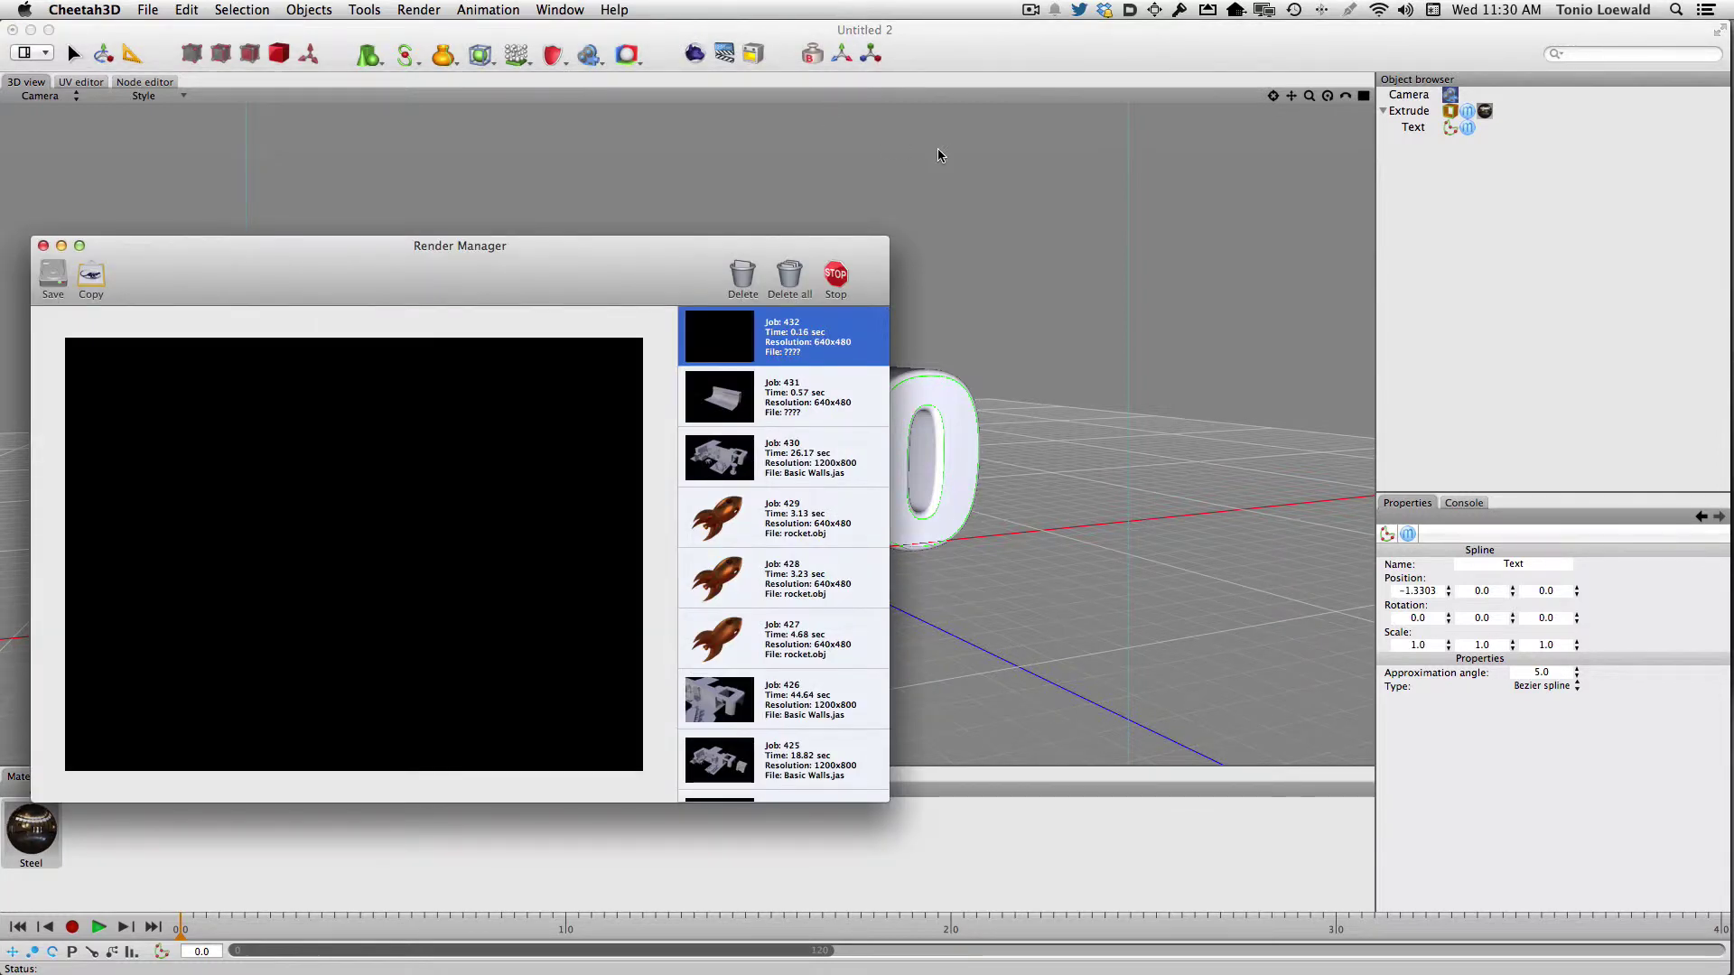
key("BackSpace")
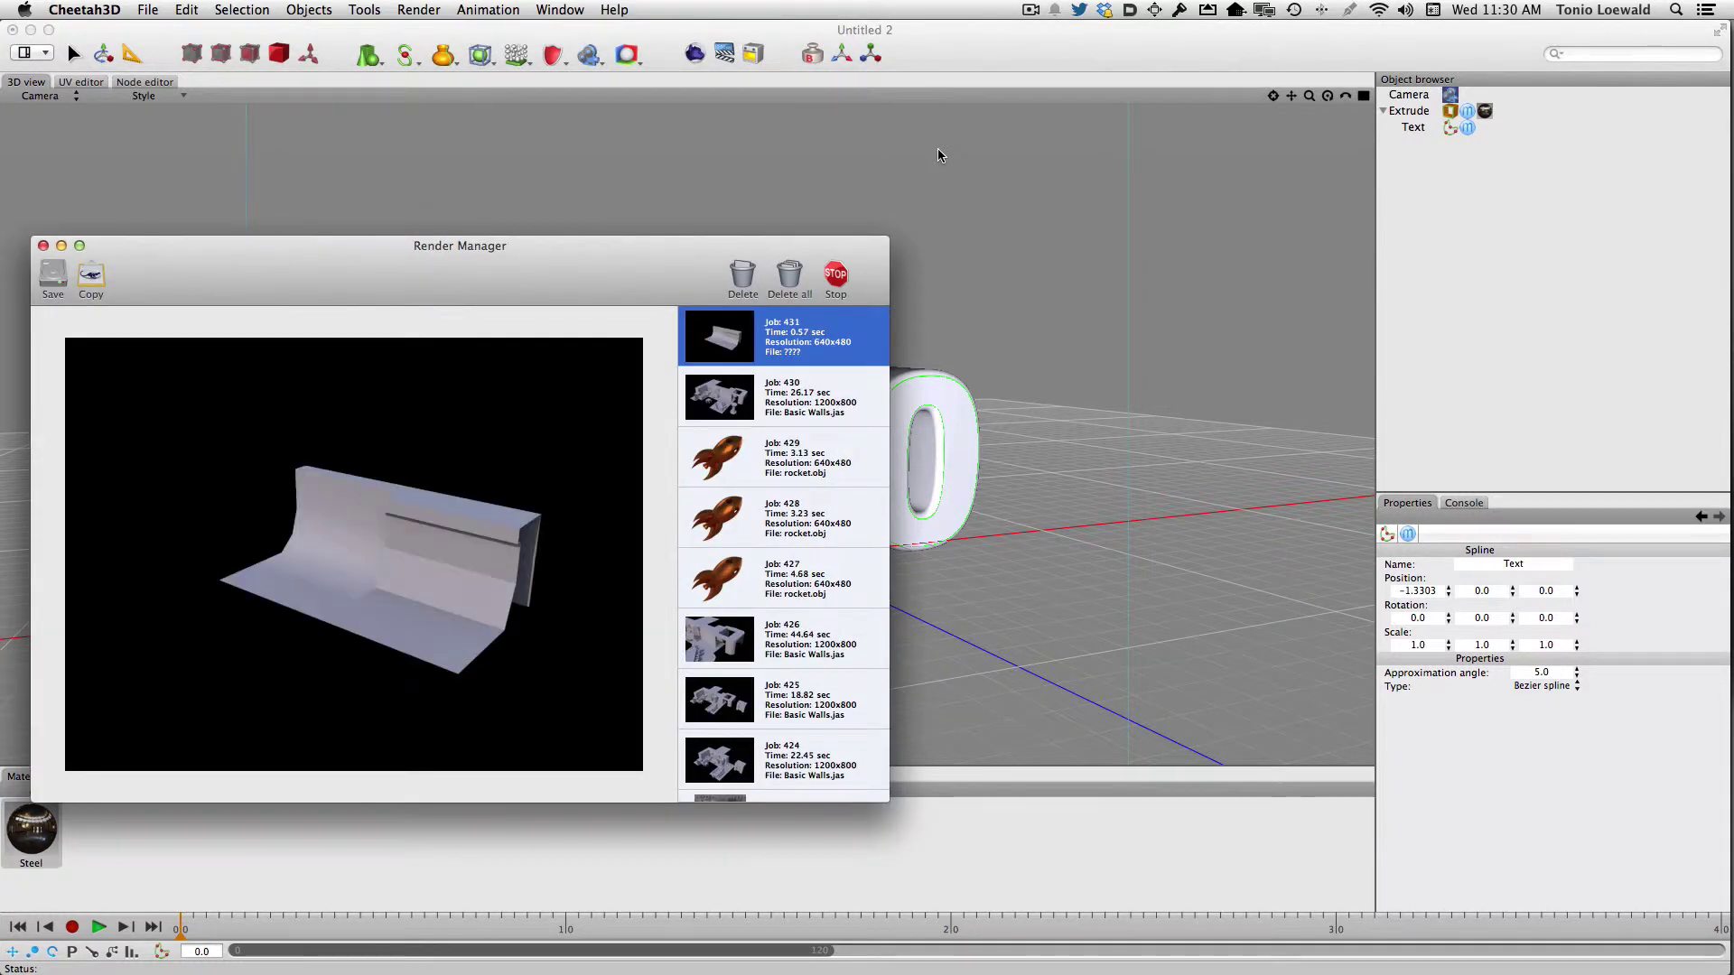
left_click(937, 148)
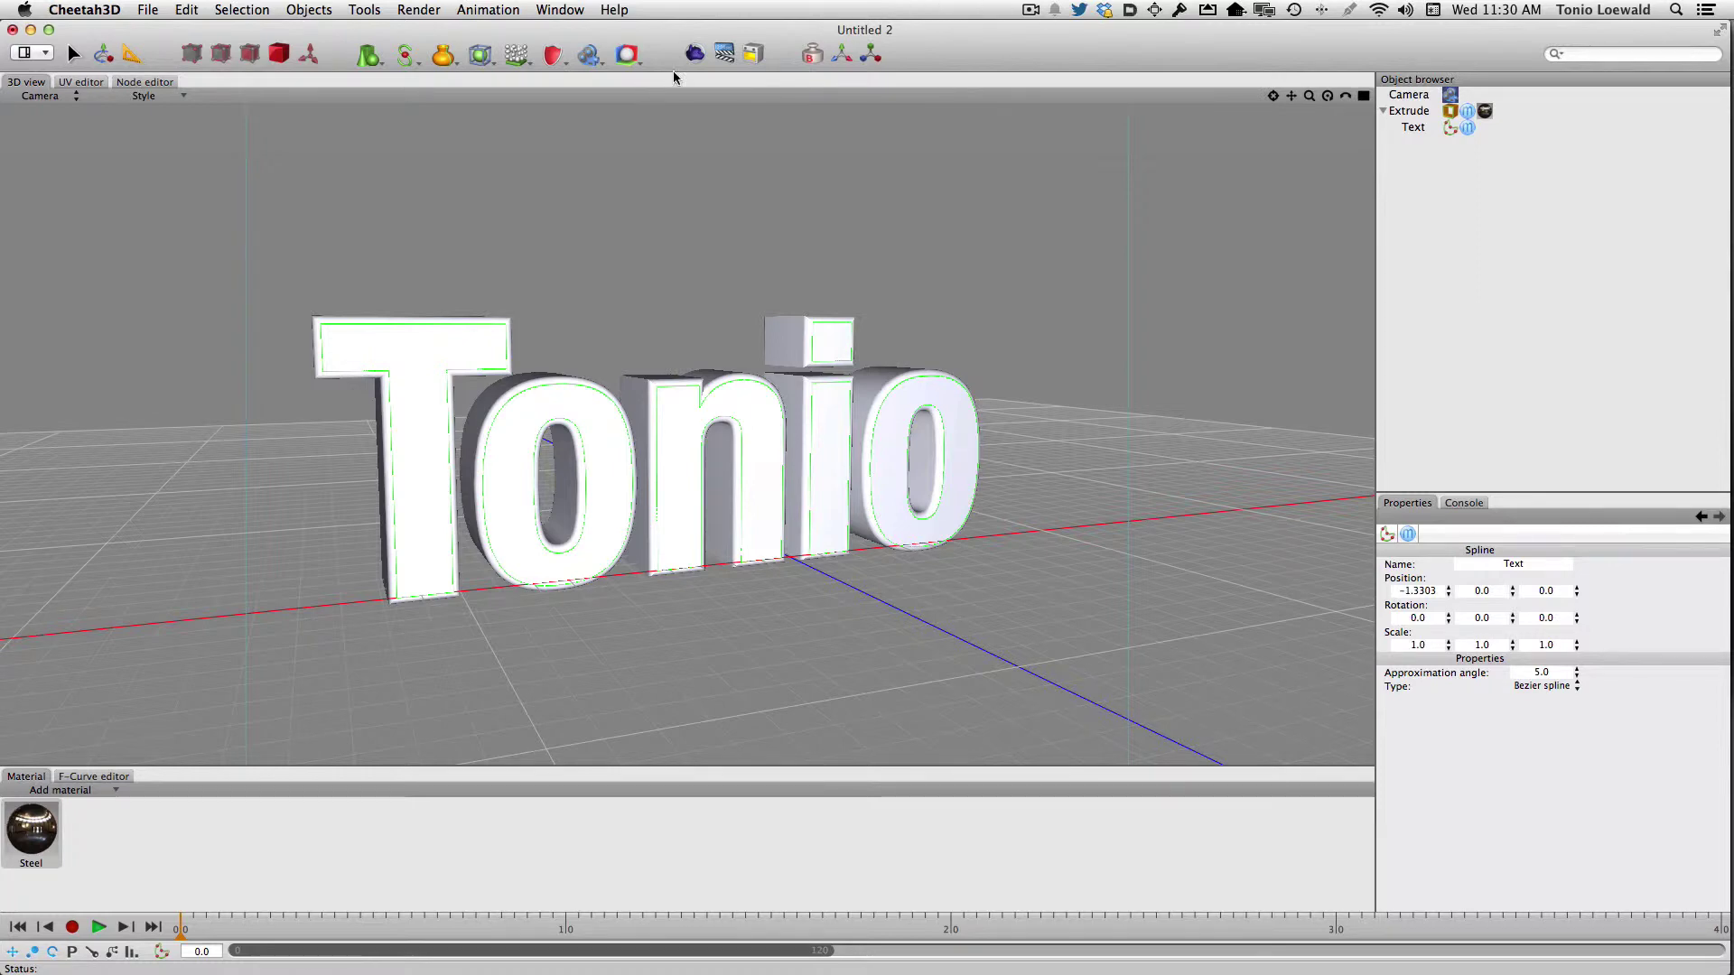
Step: Try to add an HDRI tag without selecting the camera, and check the extrusion's material tag
left_click(600, 55)
left_click(629, 56)
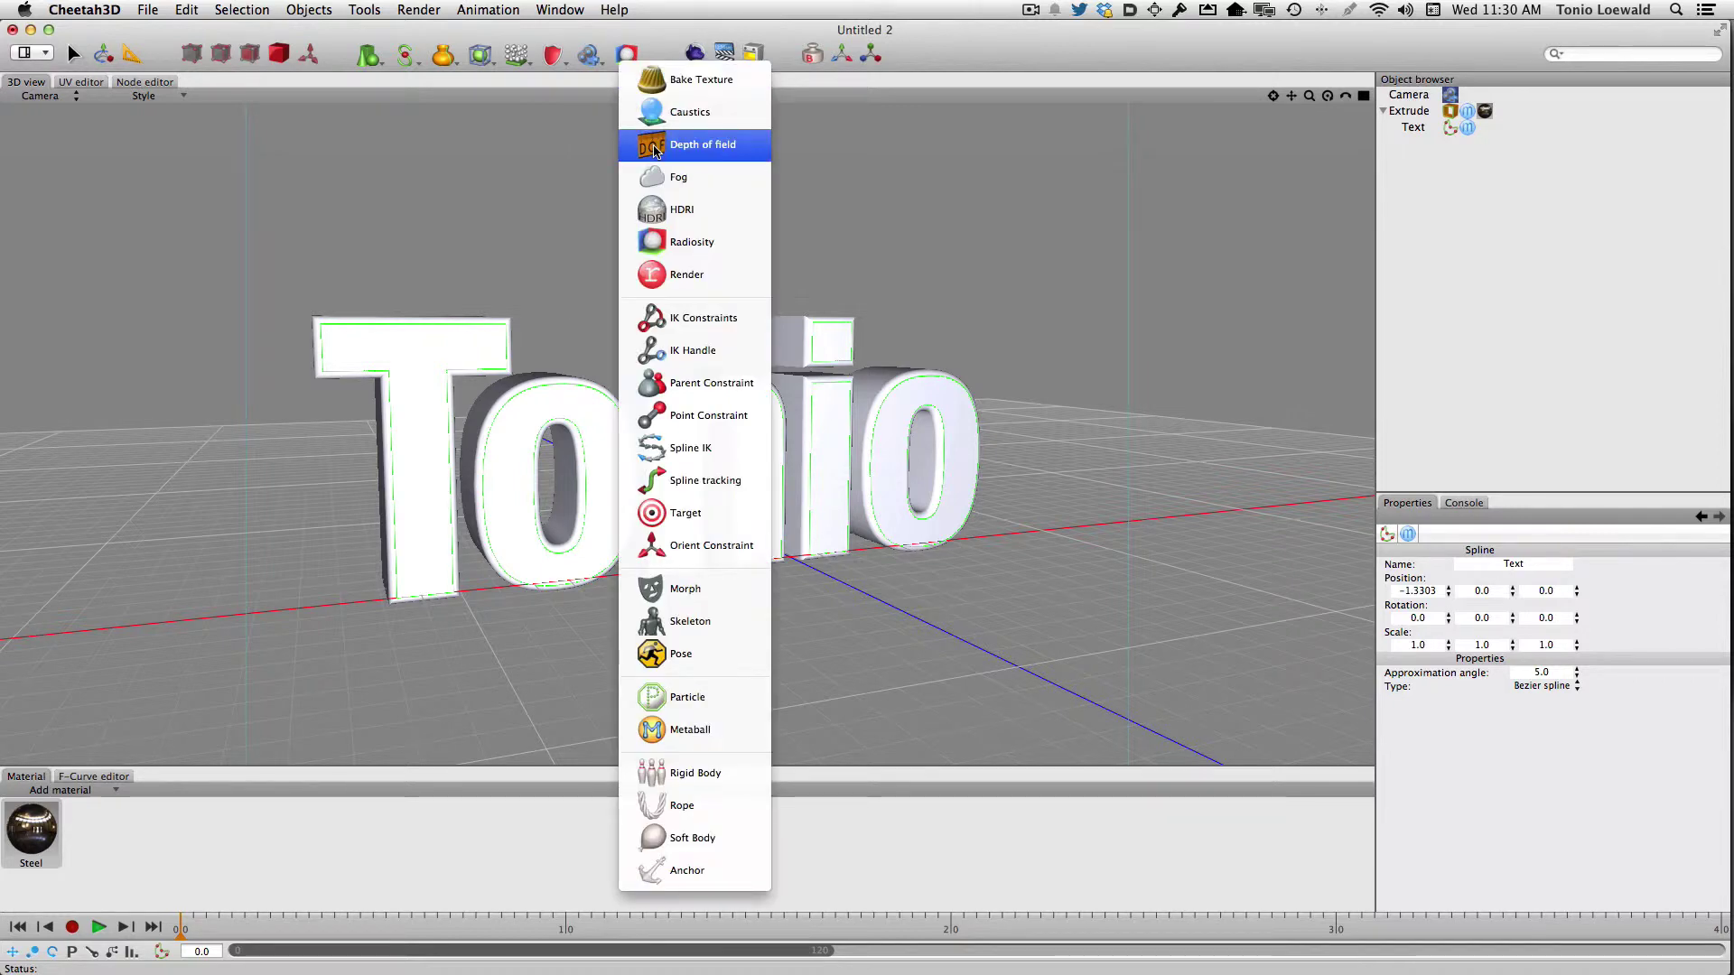
left_click(670, 221)
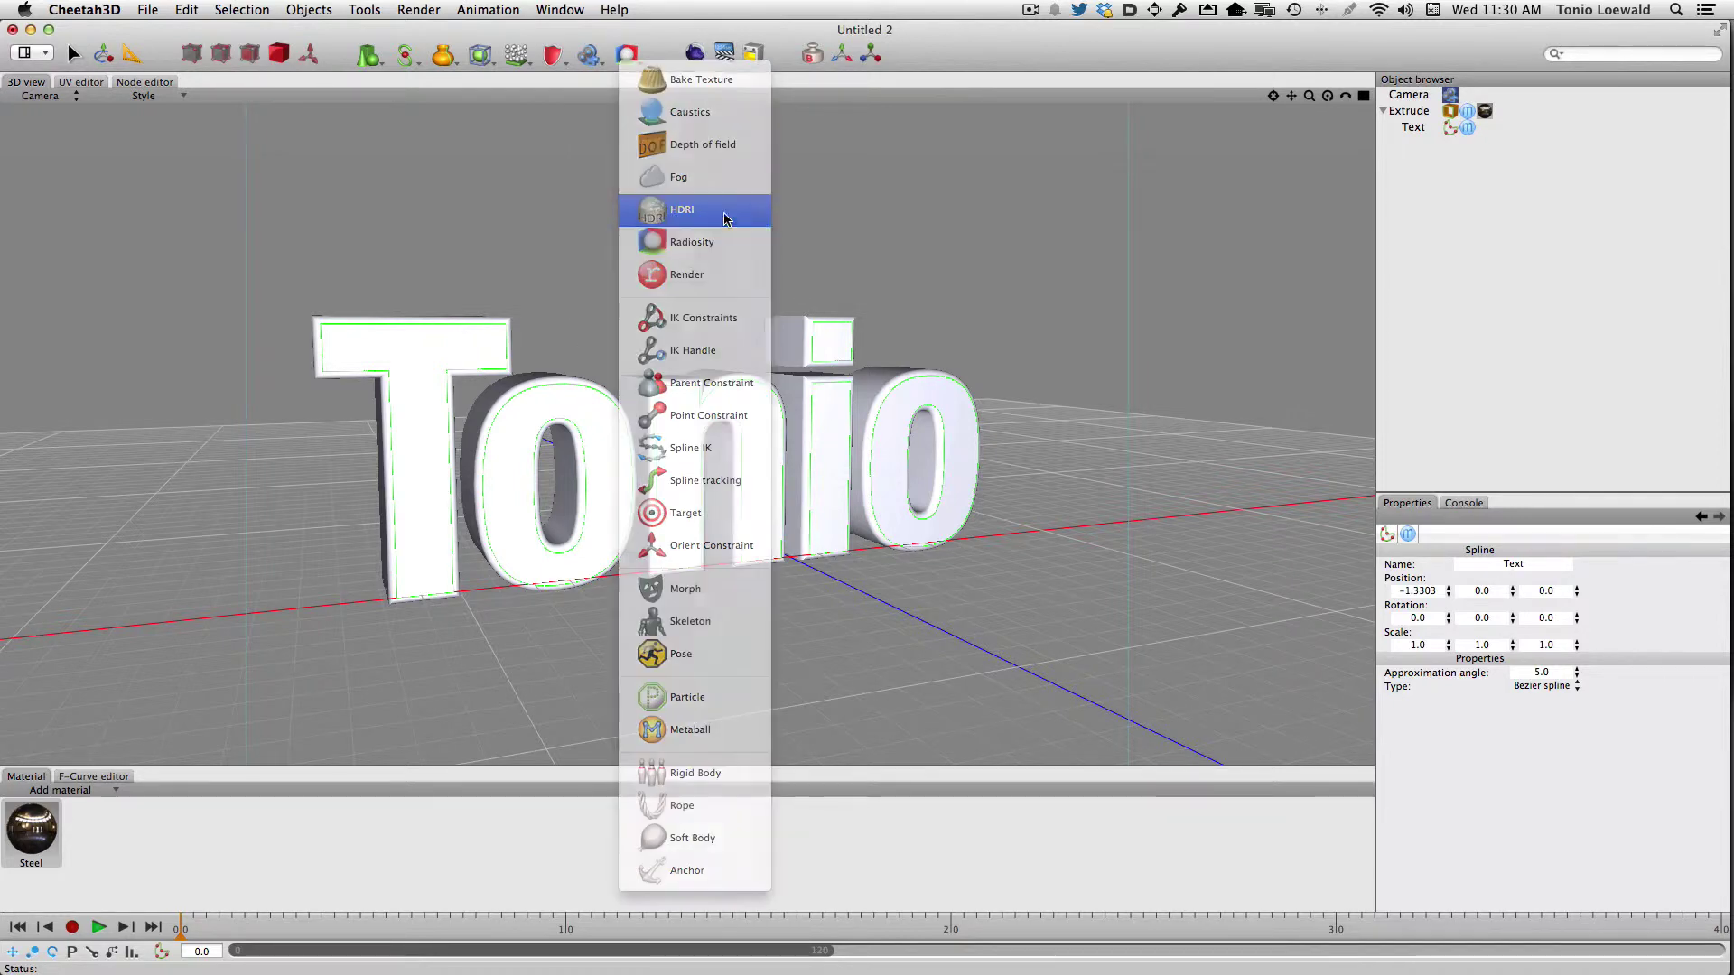
left_click(1485, 111)
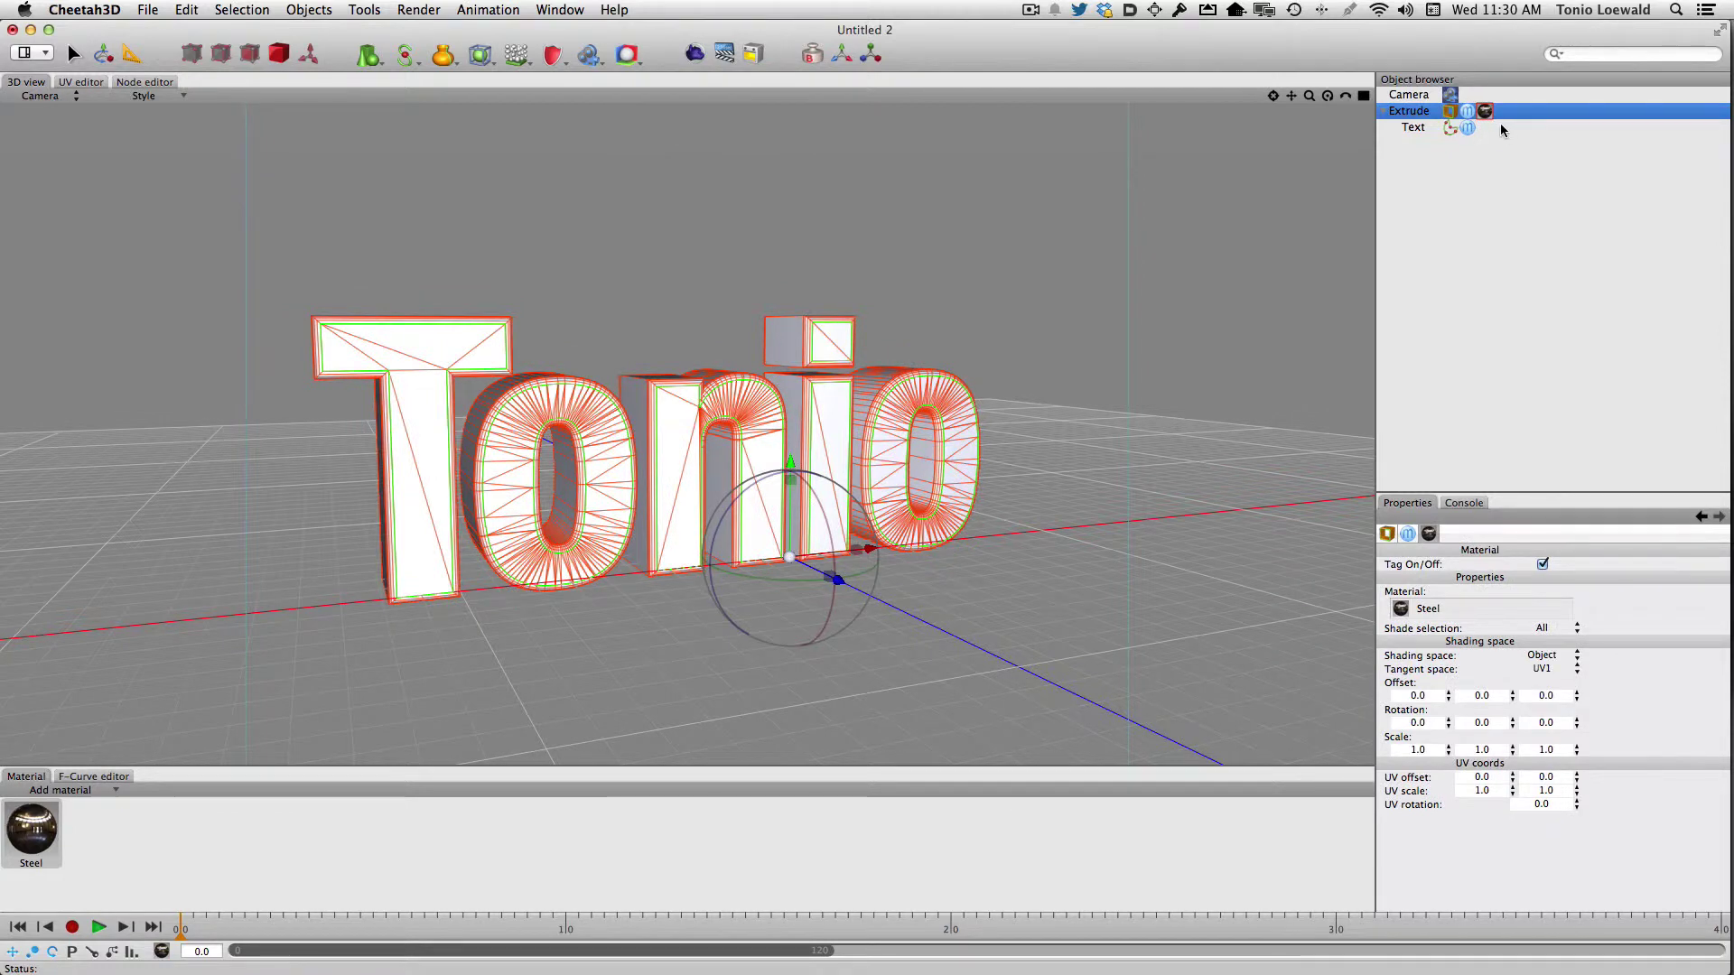
Step: Add an HDRI tag to the Camera object
left_click(1414, 95)
left_click(627, 55)
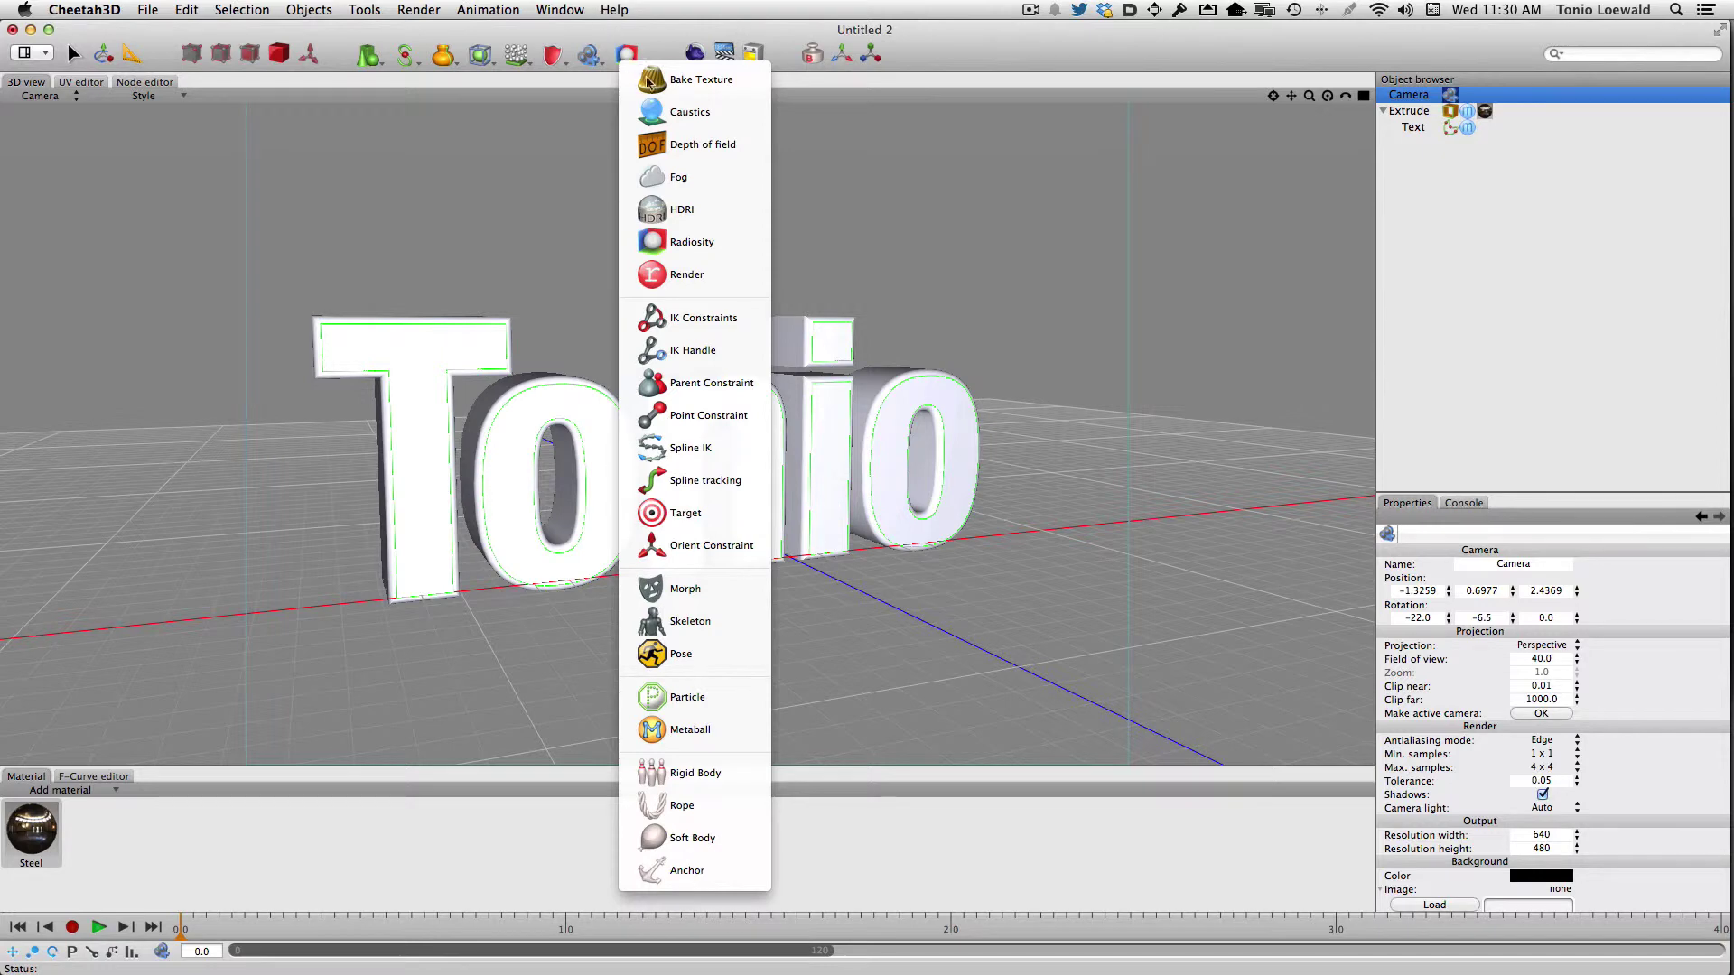
left_click(591, 56)
left_click(630, 54)
left_click(681, 208)
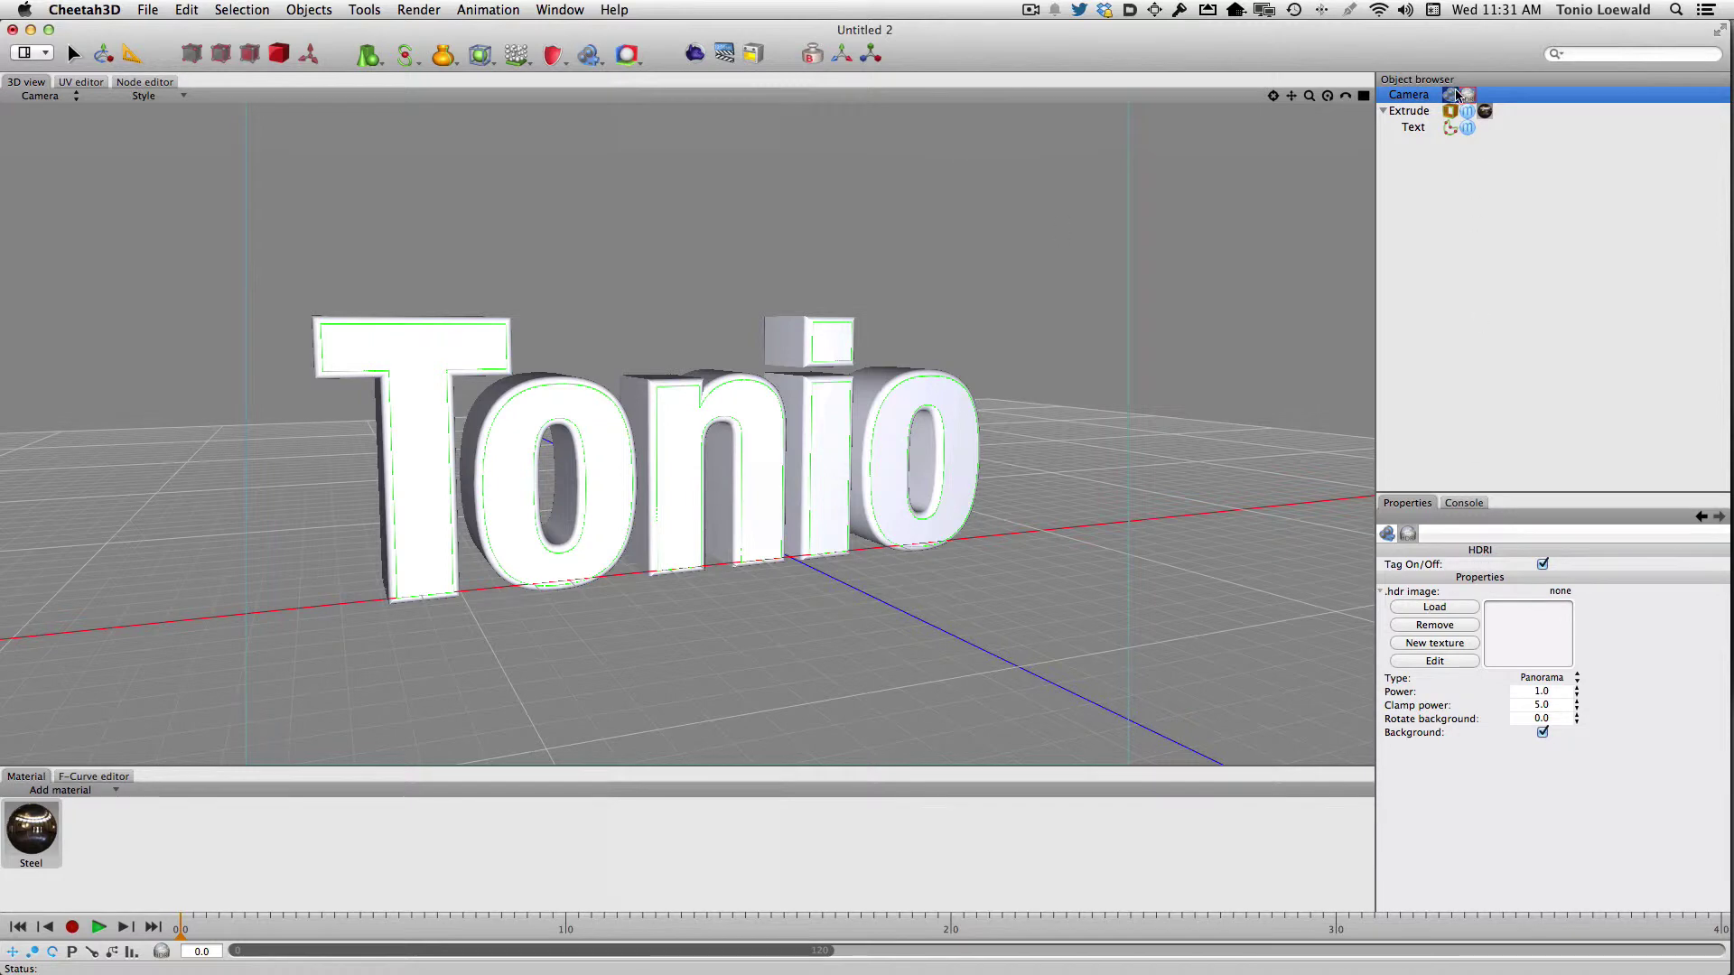
Step: Load "faux hdri setup.hdr" from the C3D Book Project folder in Dropbox as the HDRI tag's image
left_click(1434, 608)
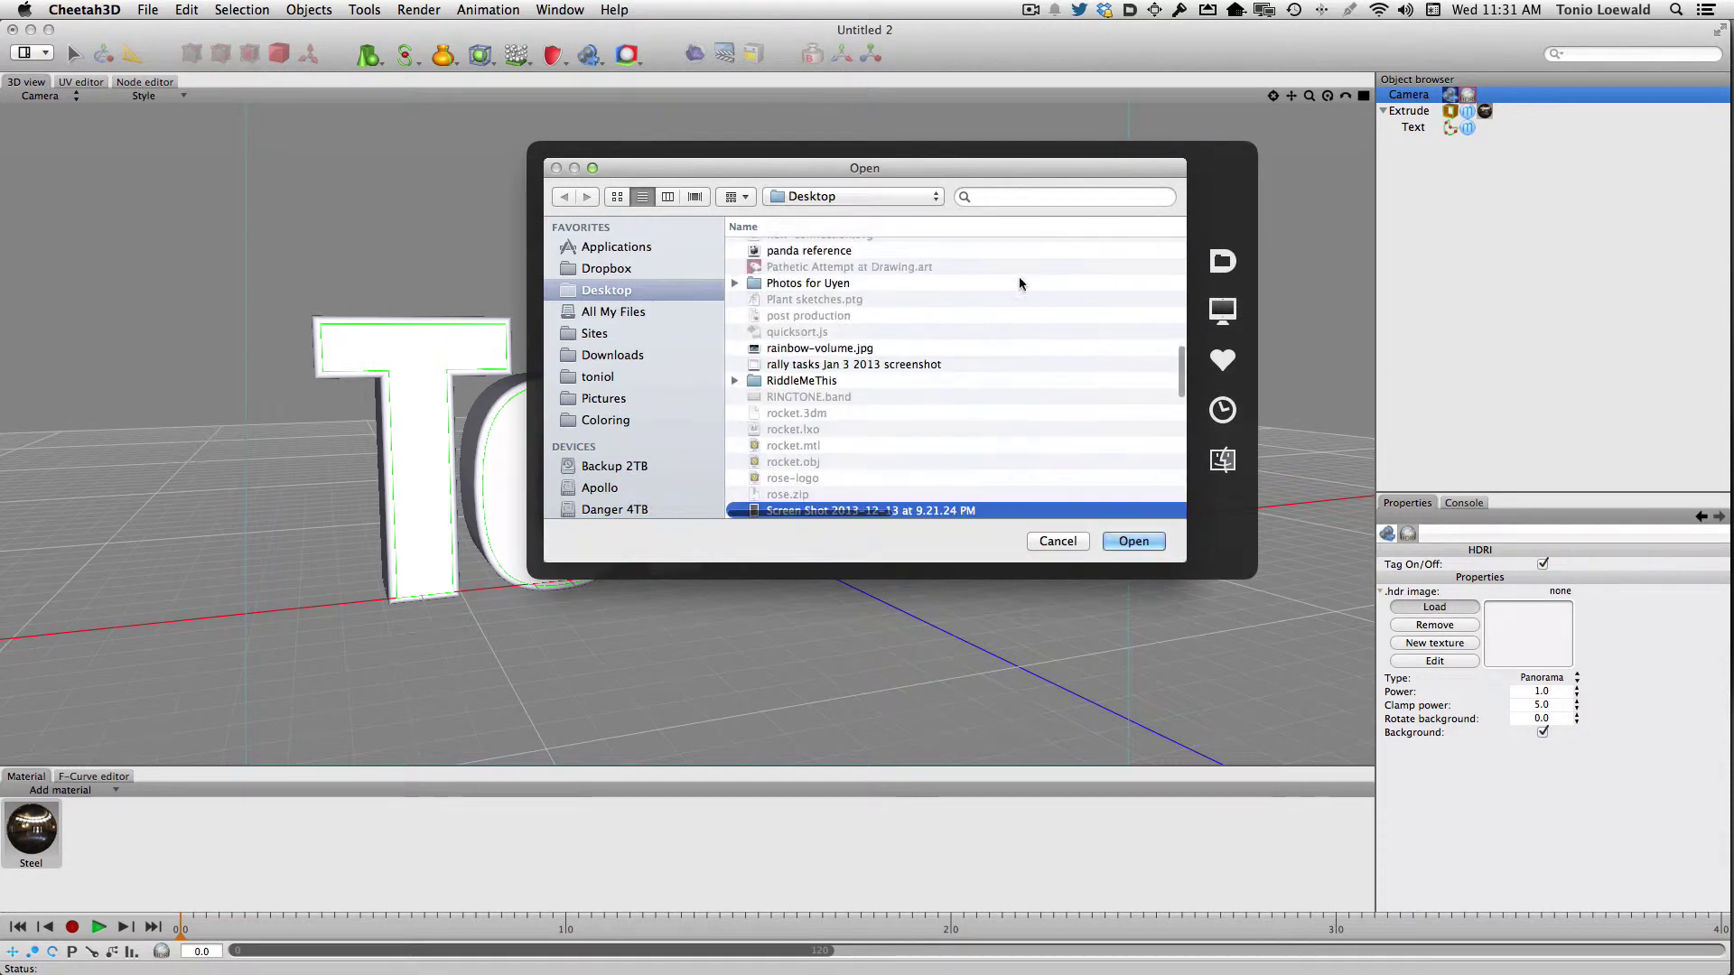
left_click(612, 269)
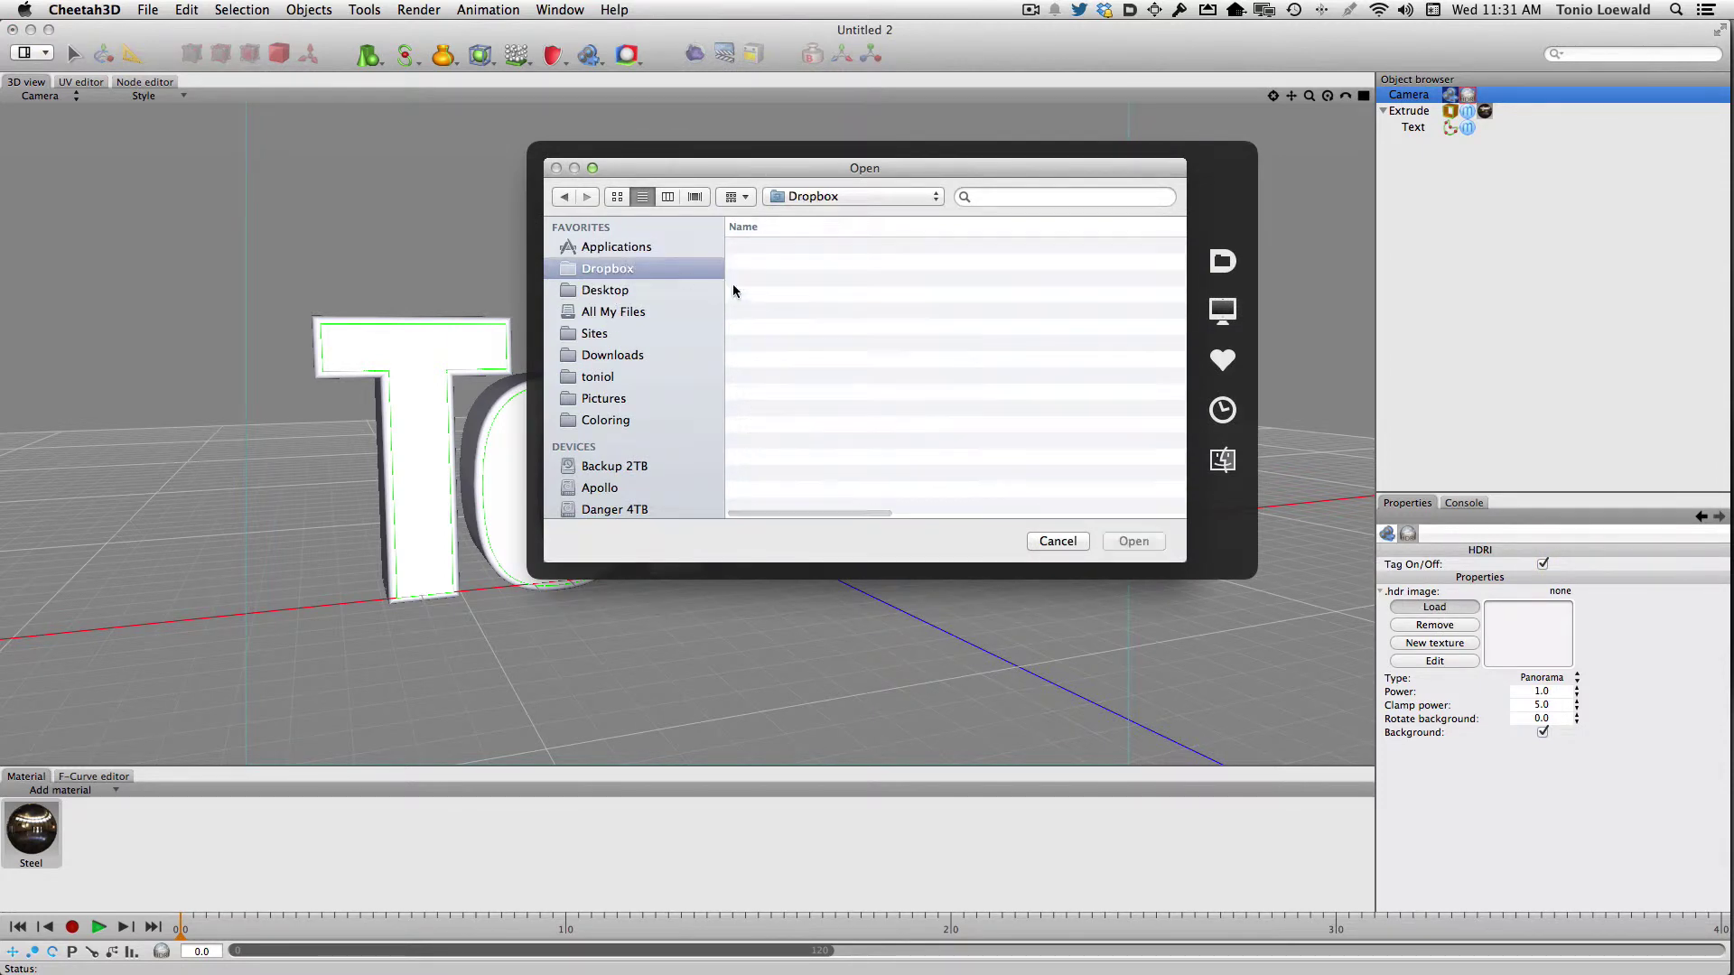
left_click(770, 298)
key("c")
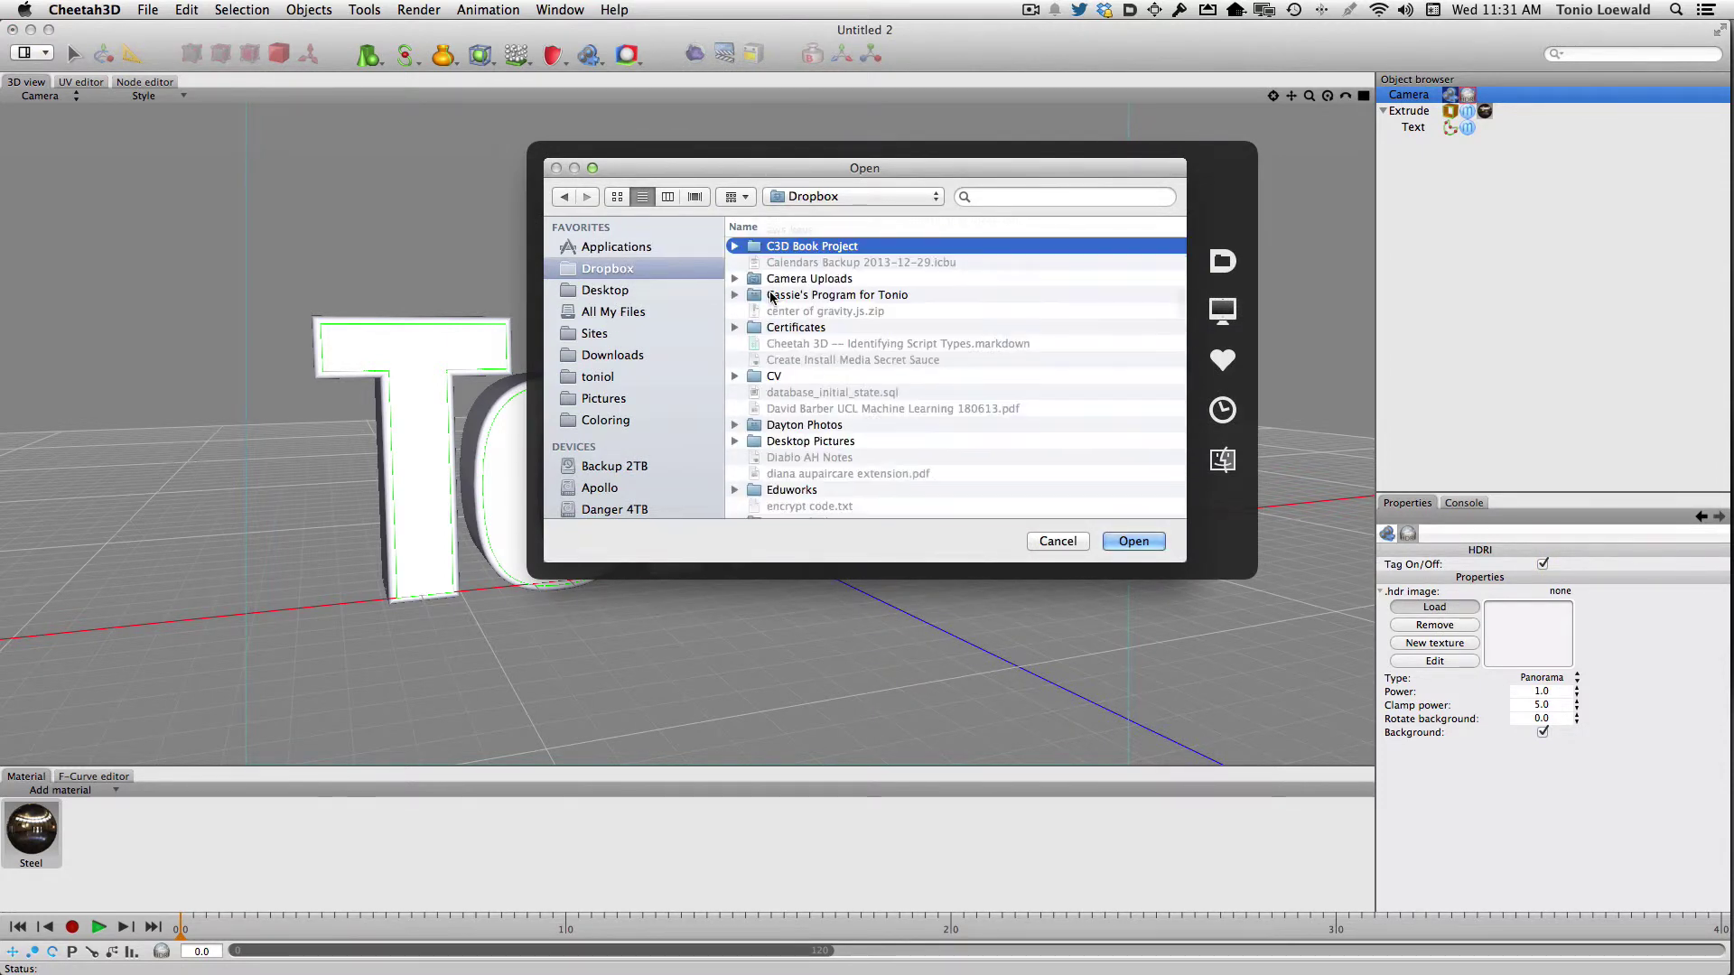
key("Return")
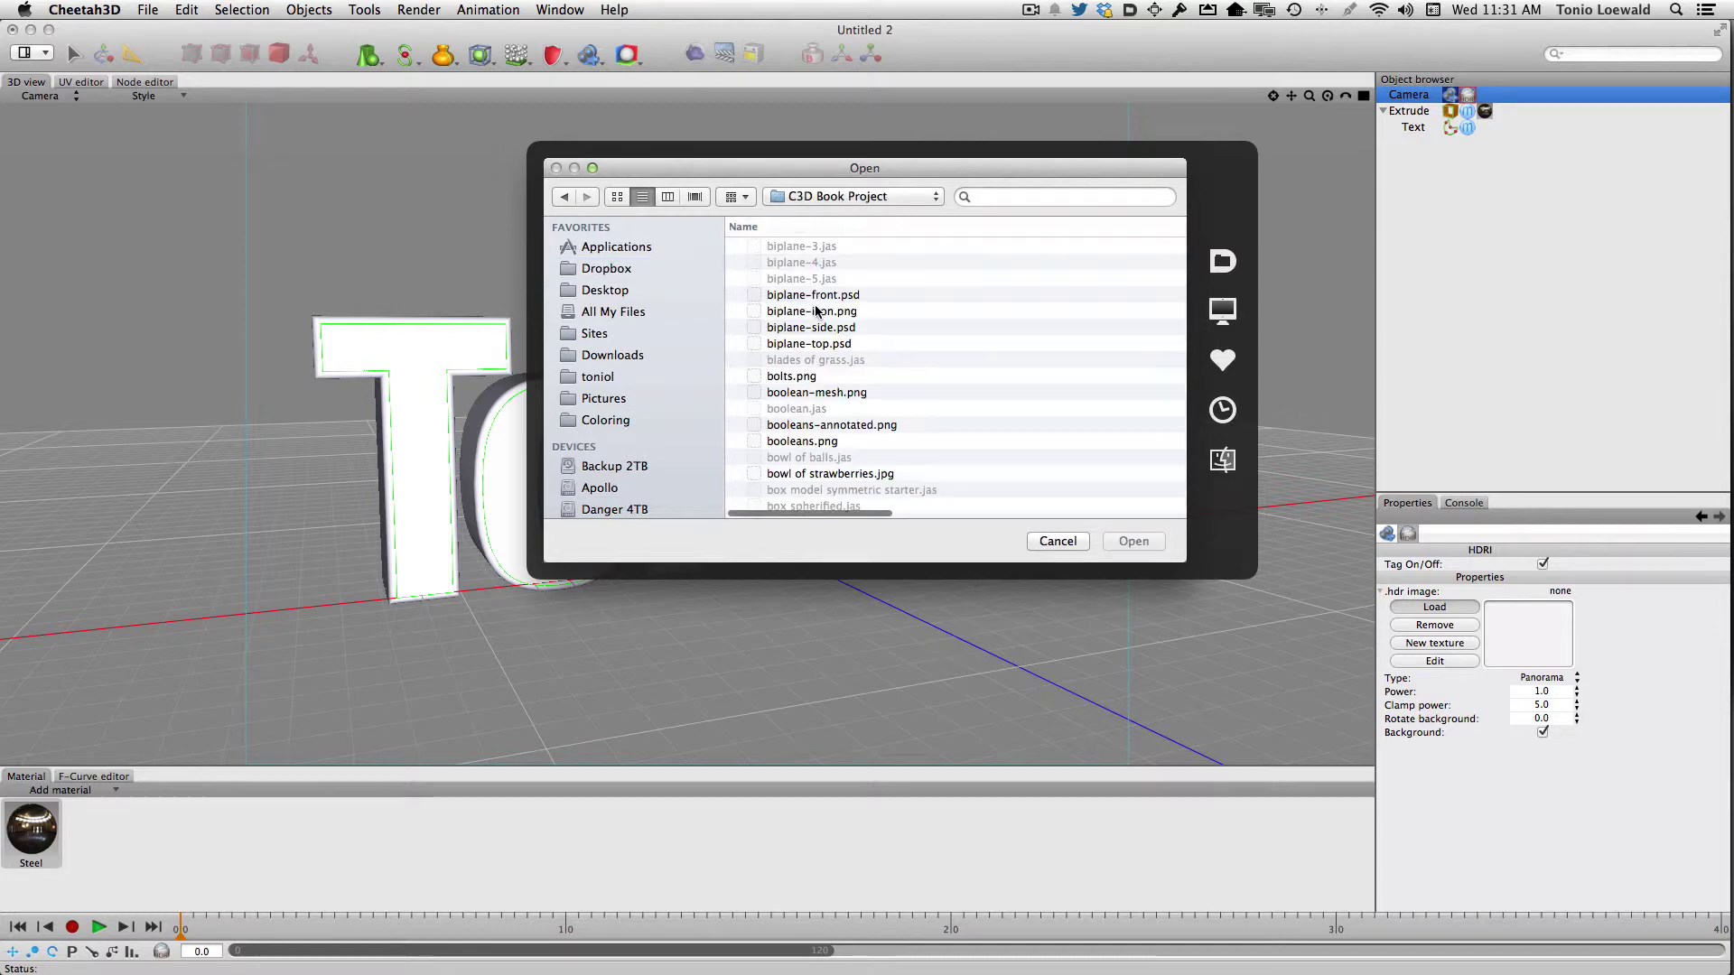
type("faux")
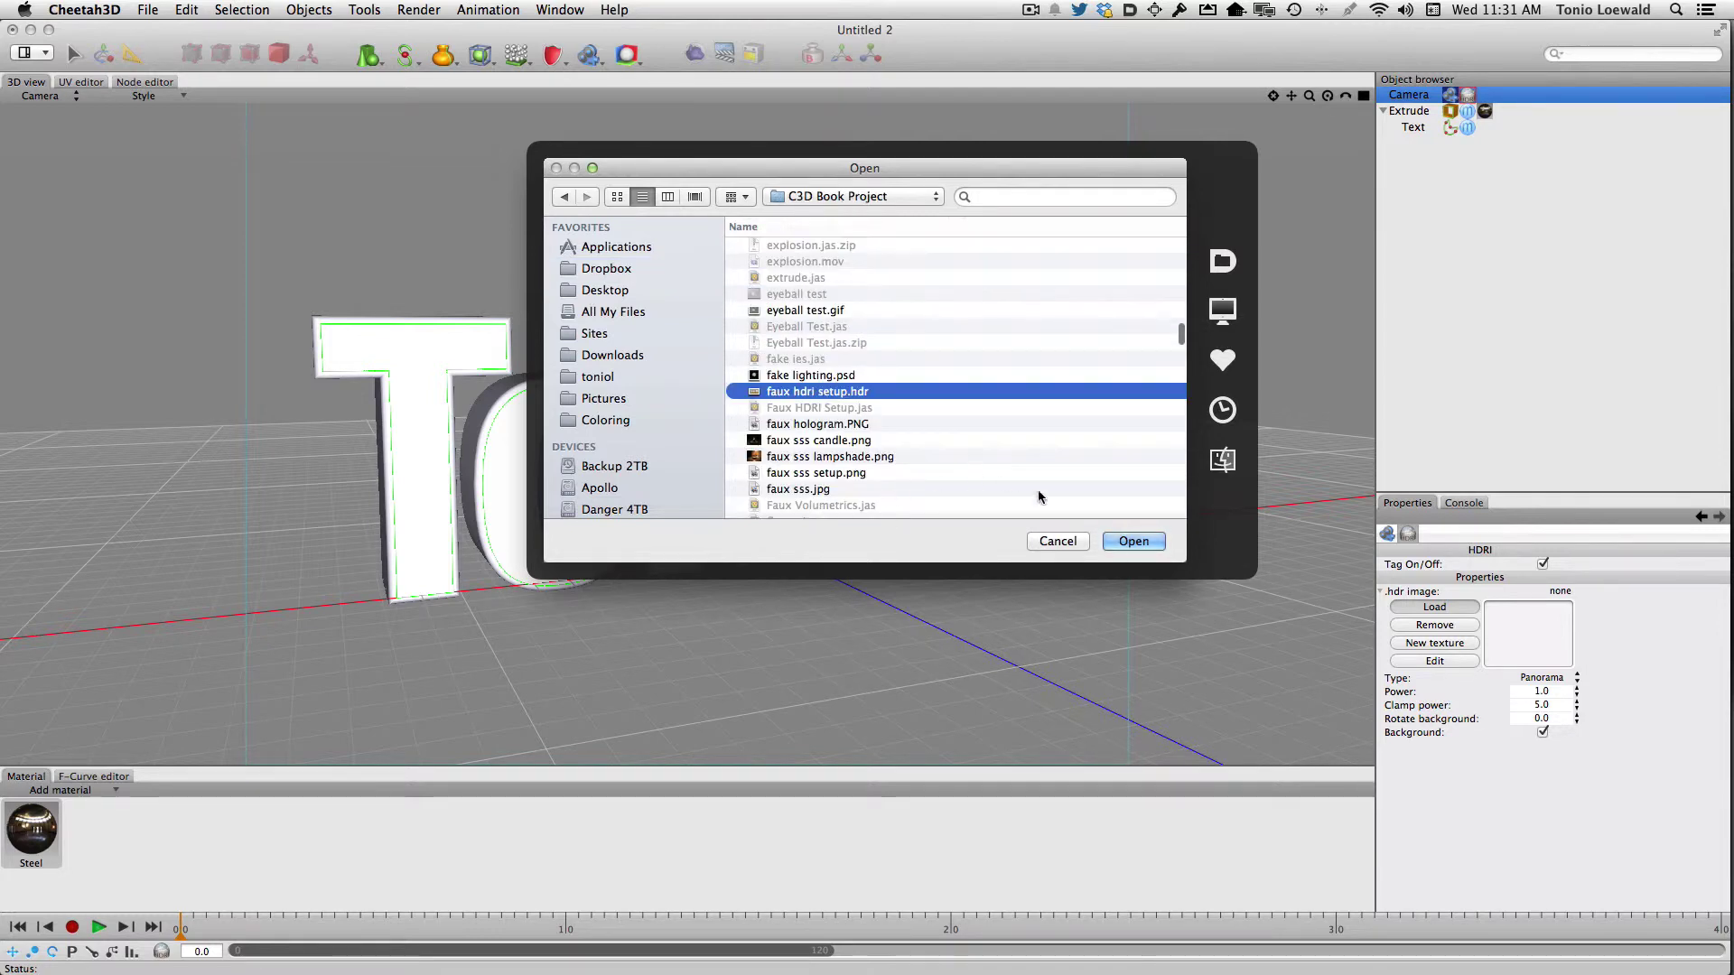
left_click(1133, 542)
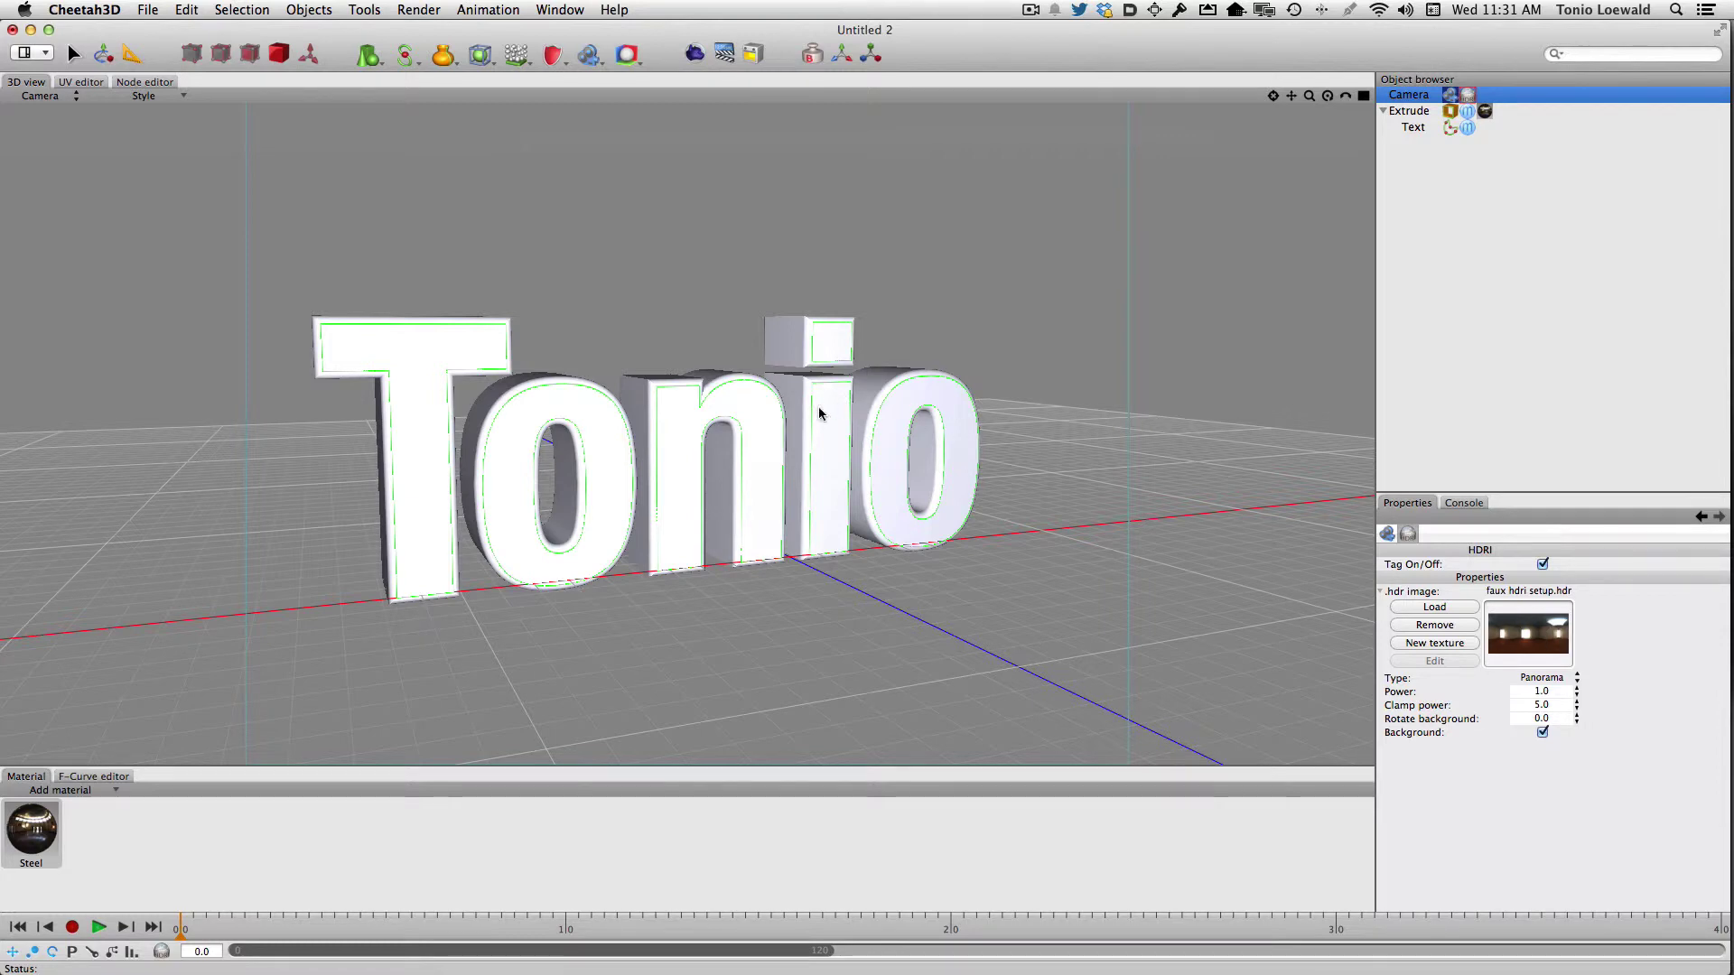
Step: Set the HDRI tag's power to 3.0 and turn off its background display
left_click(1553, 693)
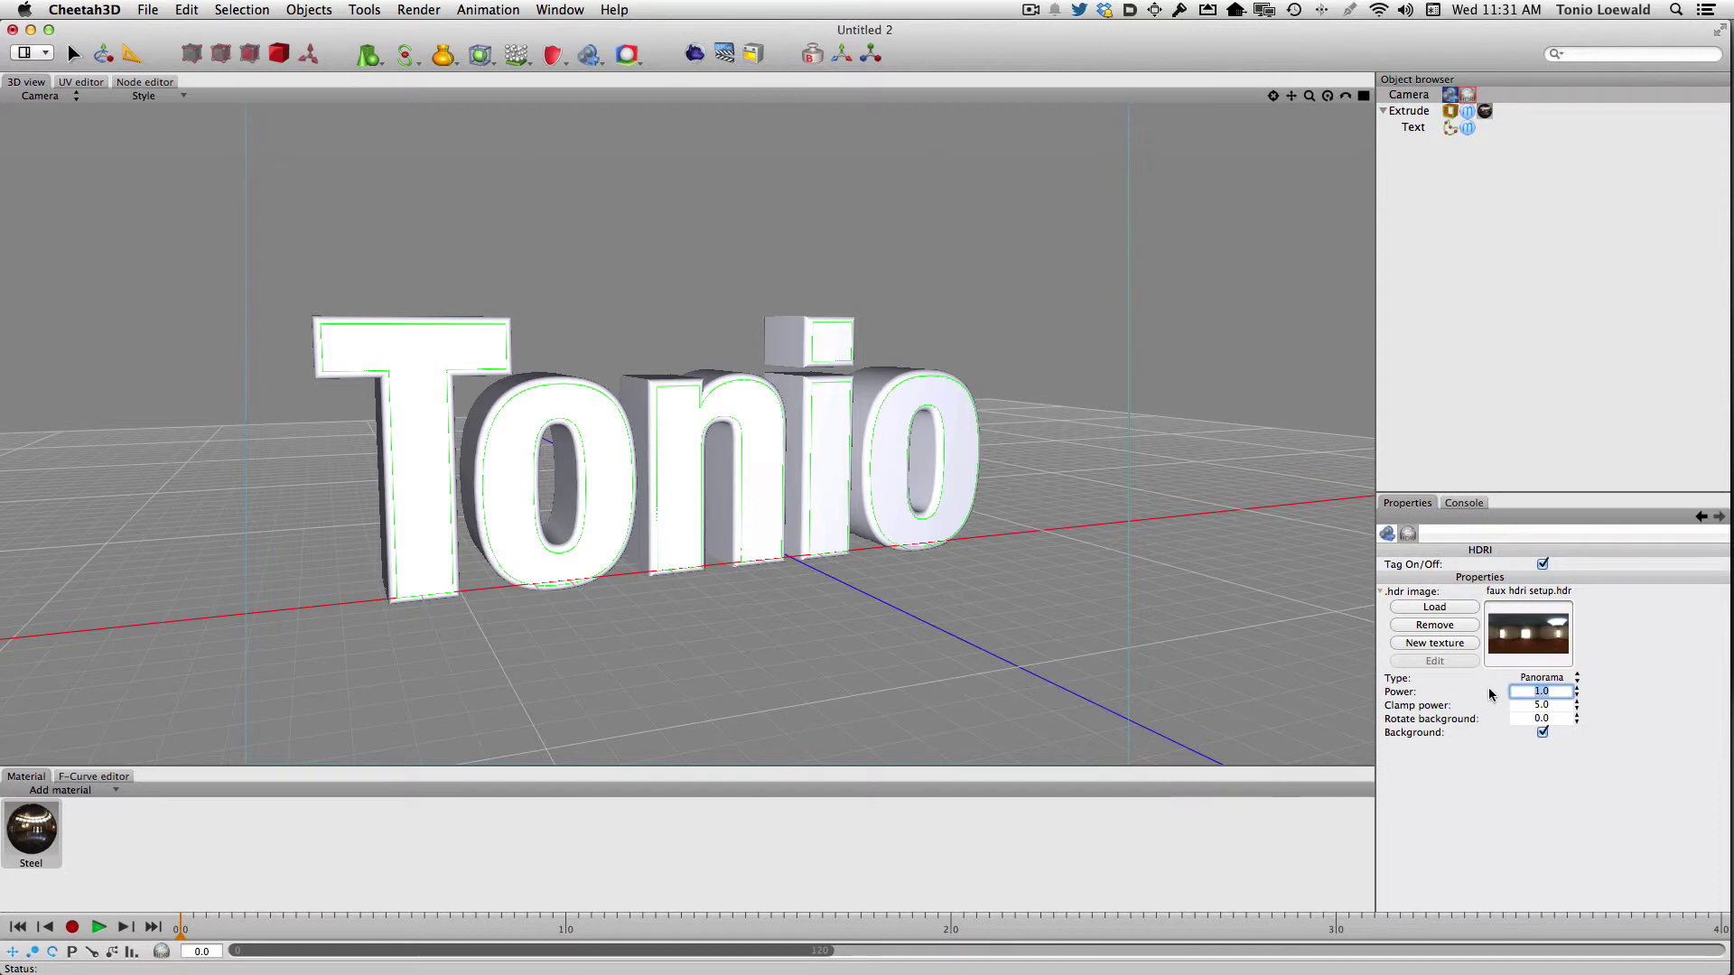
type("3")
key("Tab")
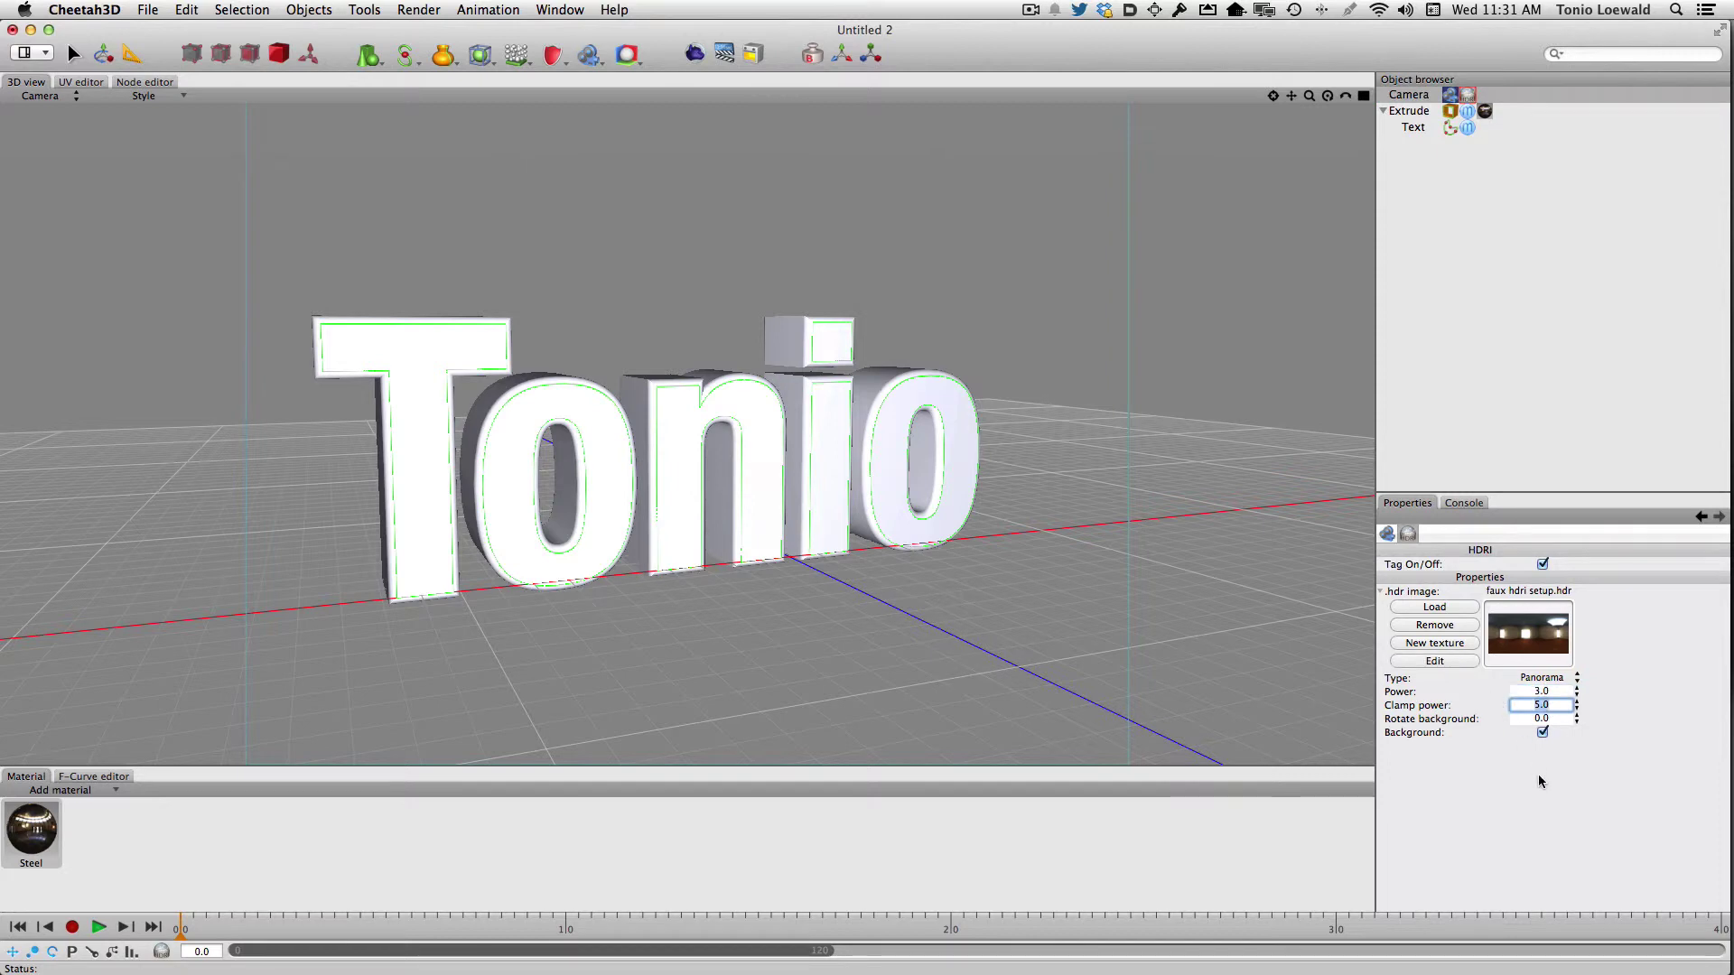
left_click(1542, 732)
Step: Render the lettering from the current view and again from a raised side angle
left_click(694, 54)
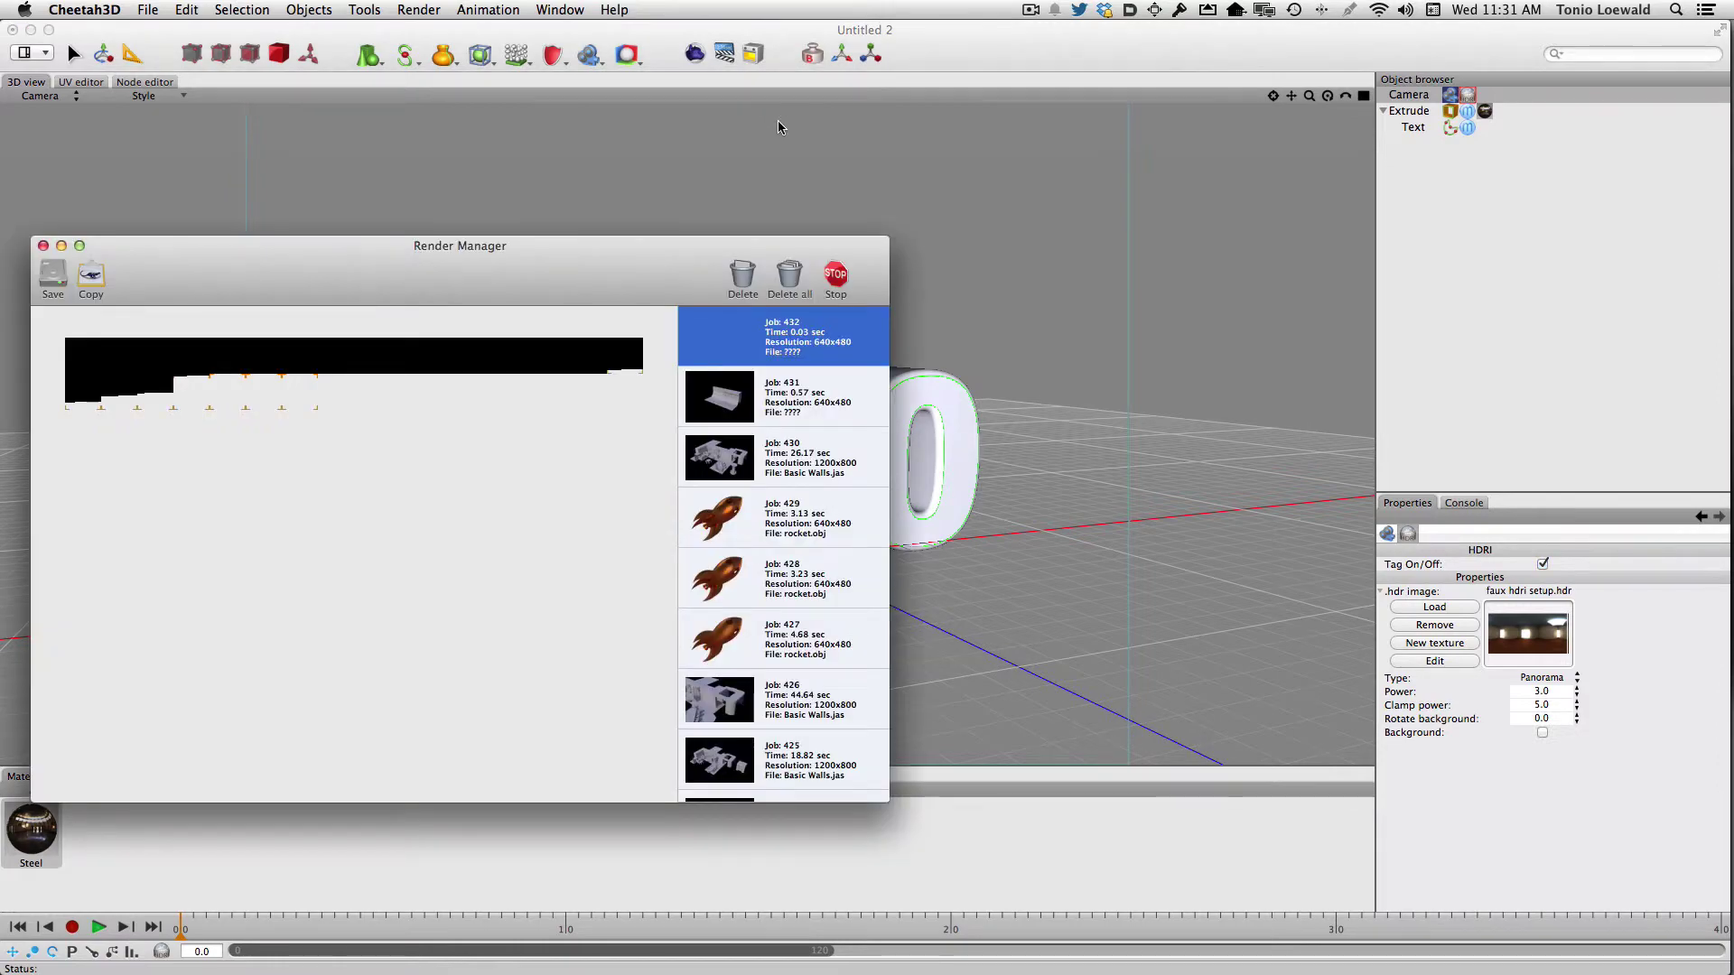
left_click(793, 164)
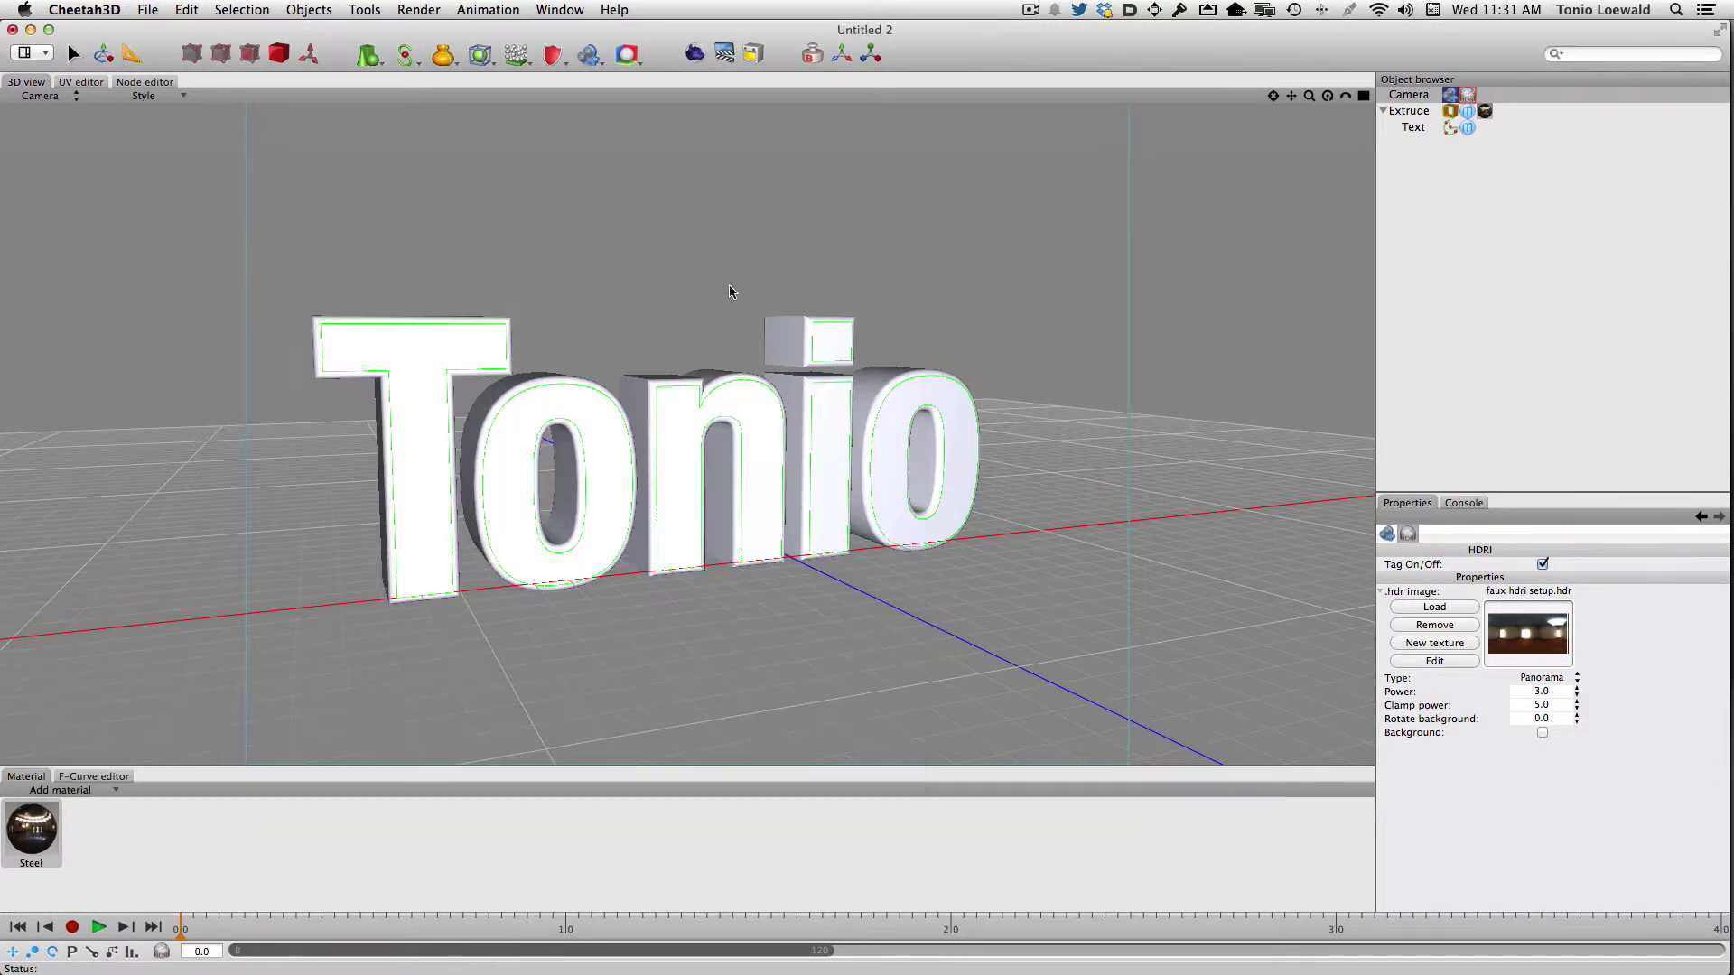
left_click_drag(729, 287, 775, 313, "alt")
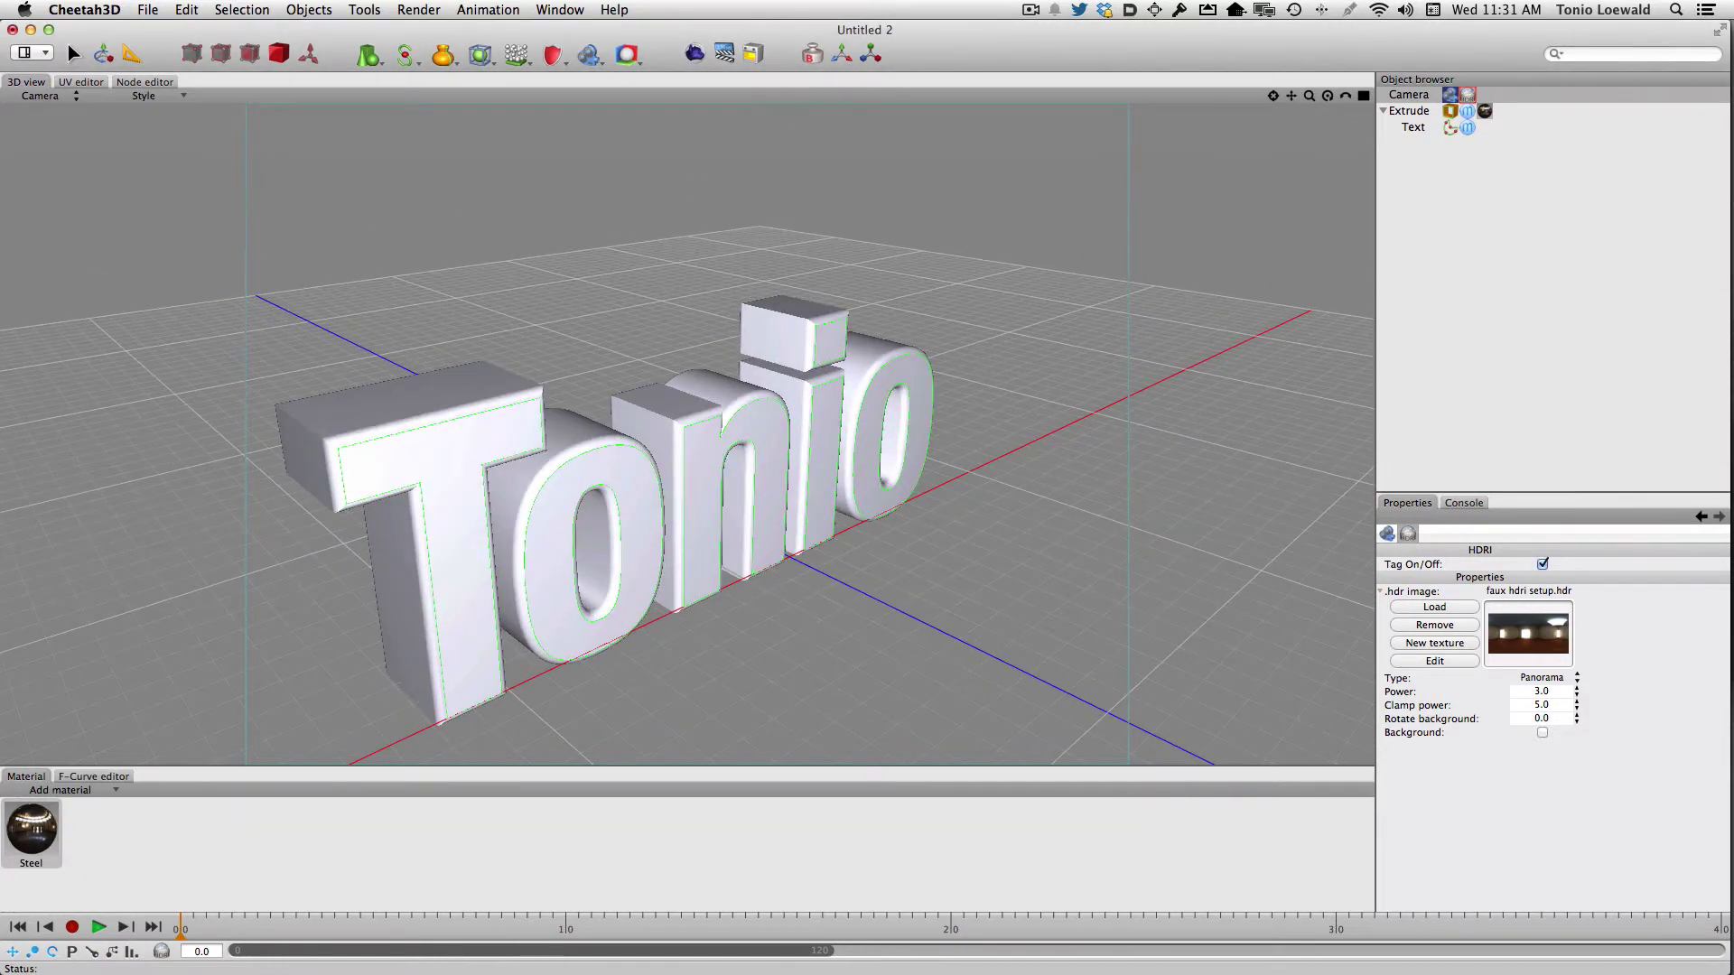
left_click_drag(1309, 96, 1295, 101)
left_click(698, 60)
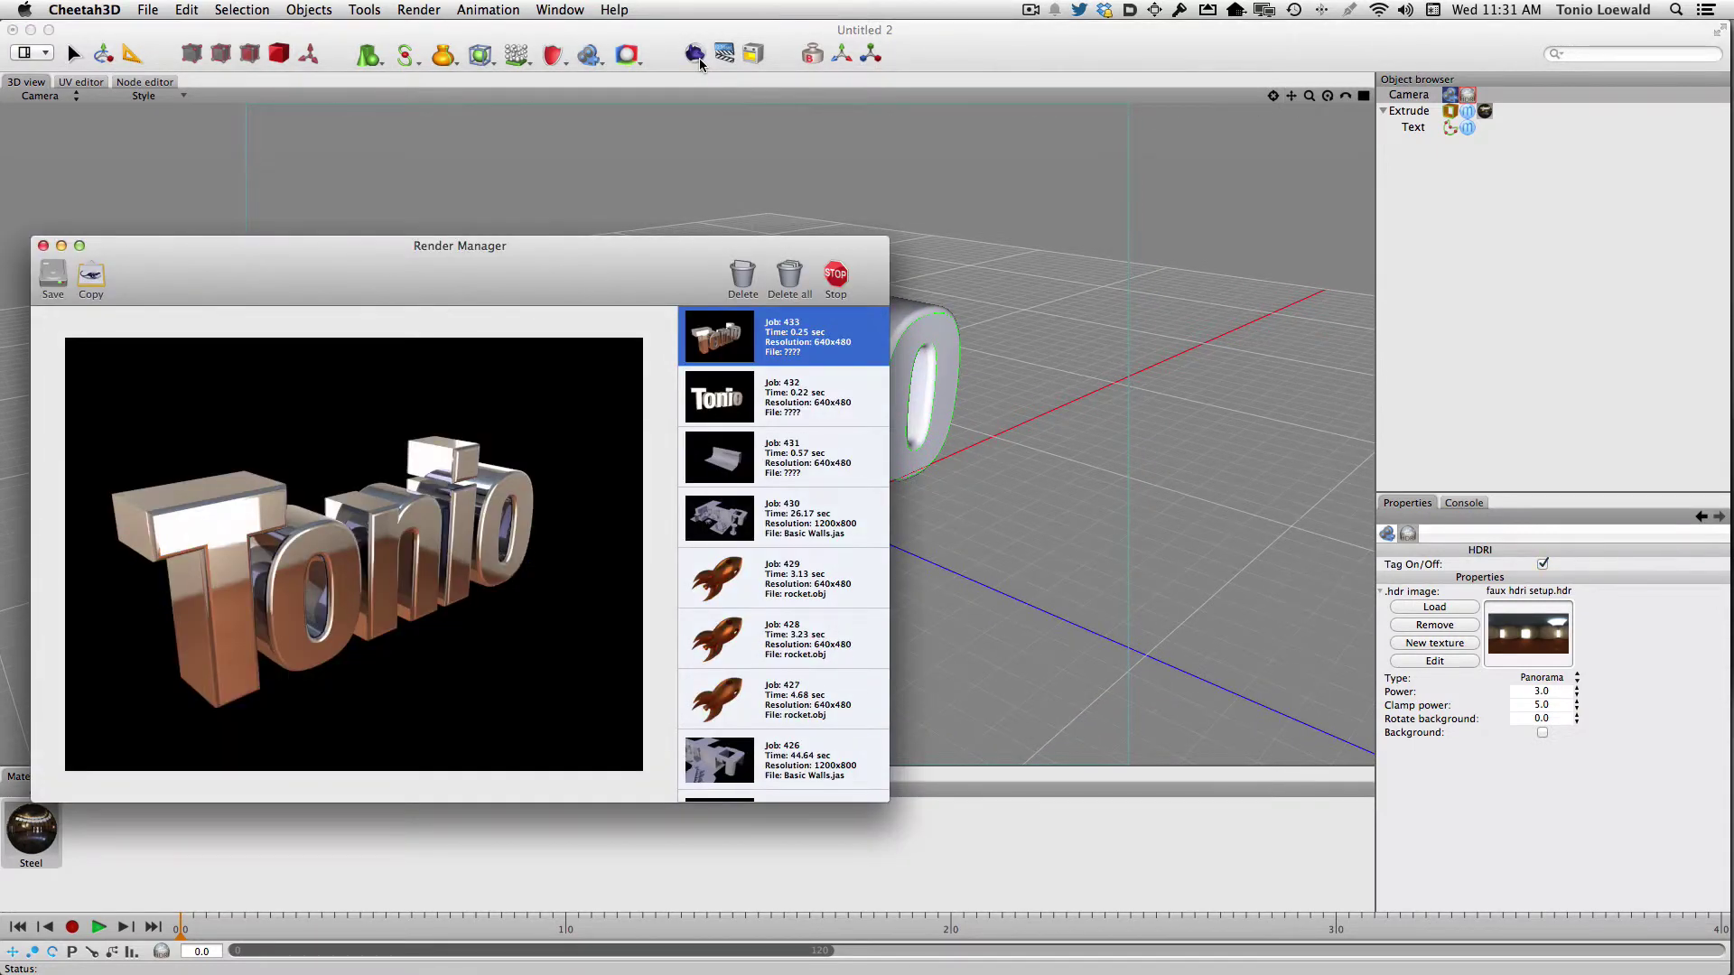
left_click(1032, 138)
Step: Set the opacity of the camera's background color to 0%
left_click(1408, 95)
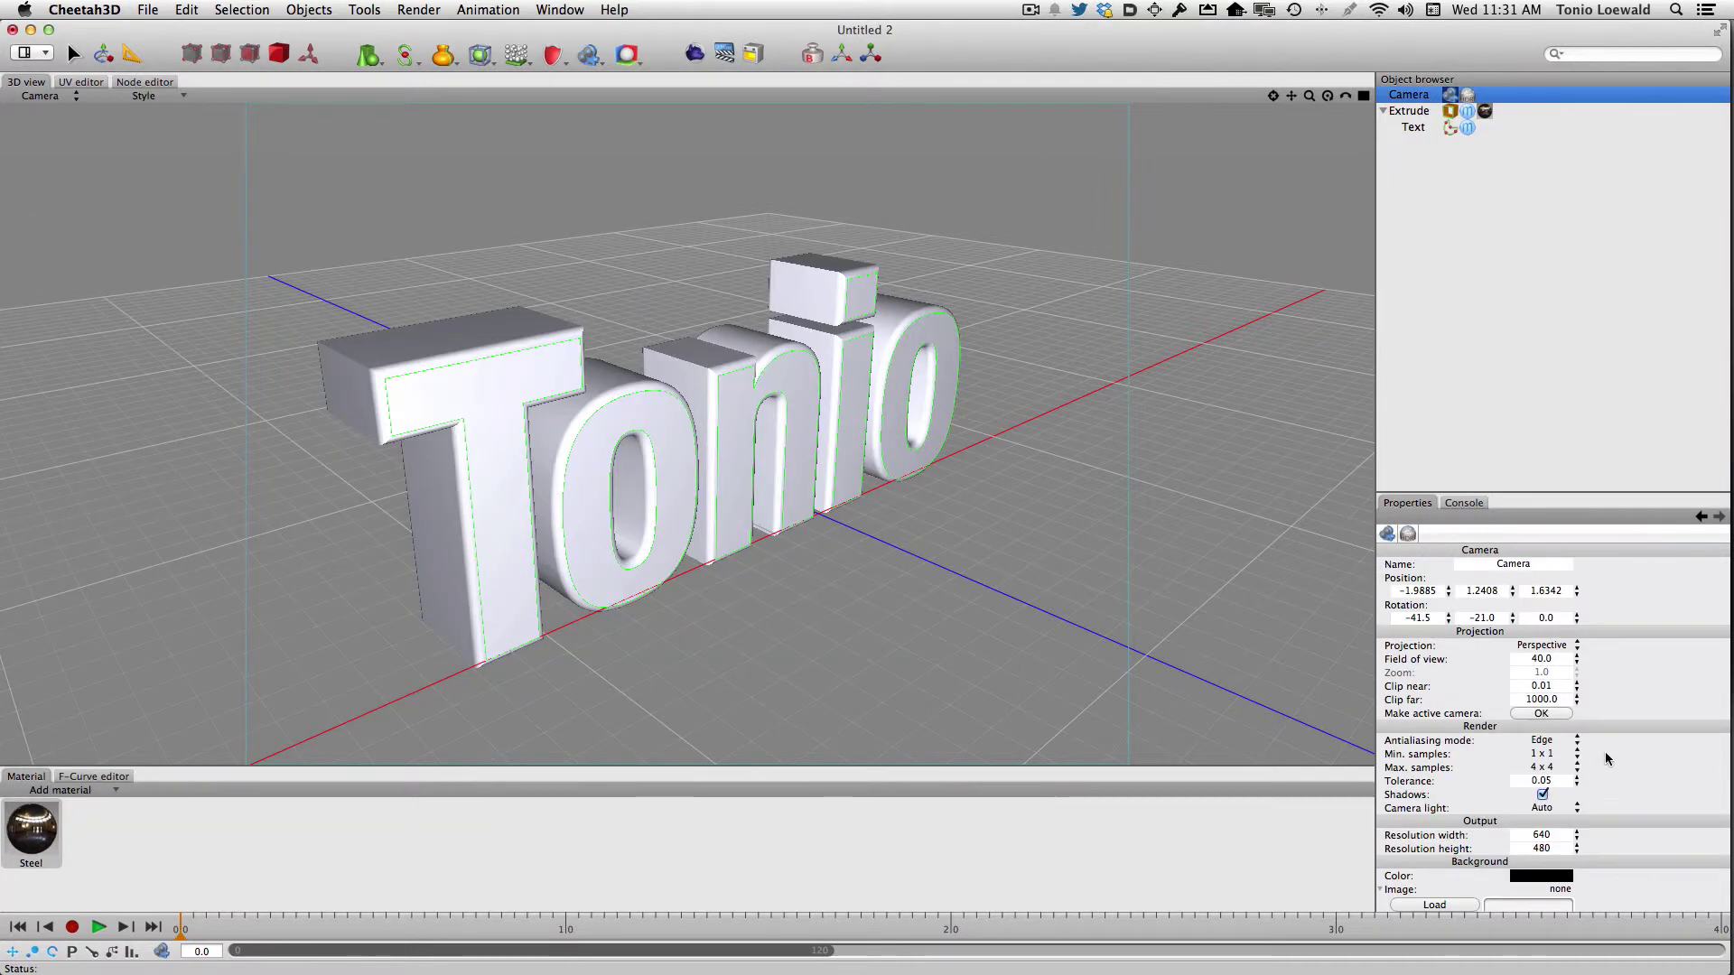
scroll(1606, 756, "down", 3)
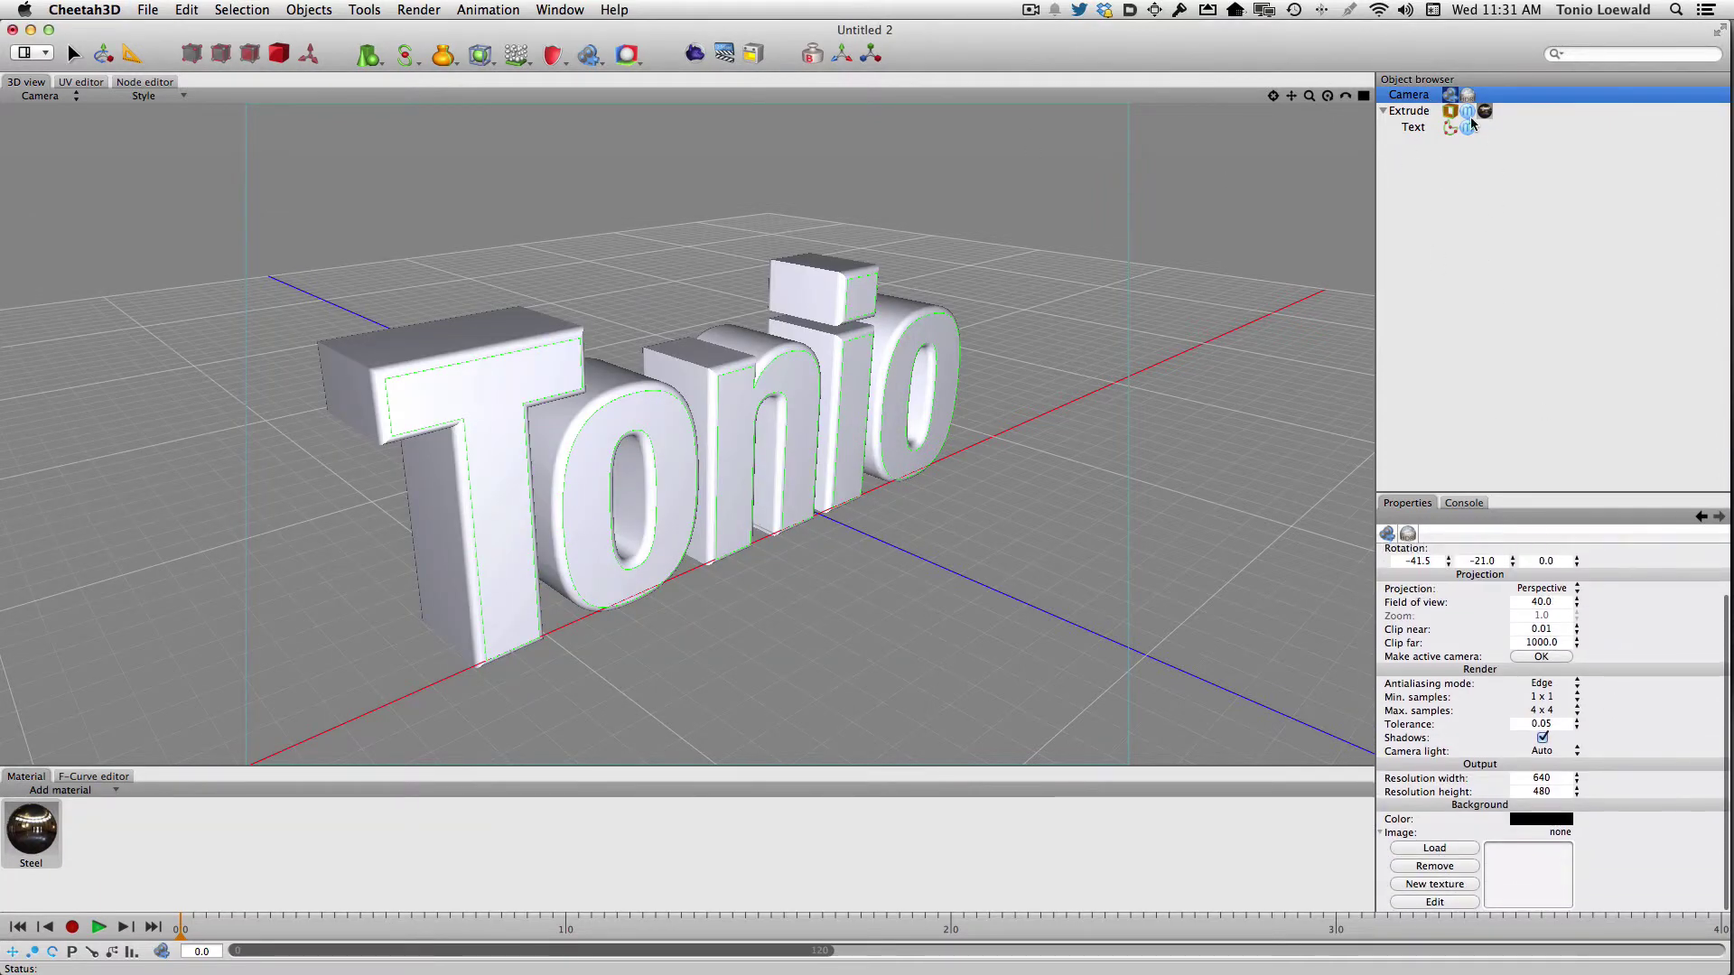
scroll(1599, 728, "up", 3)
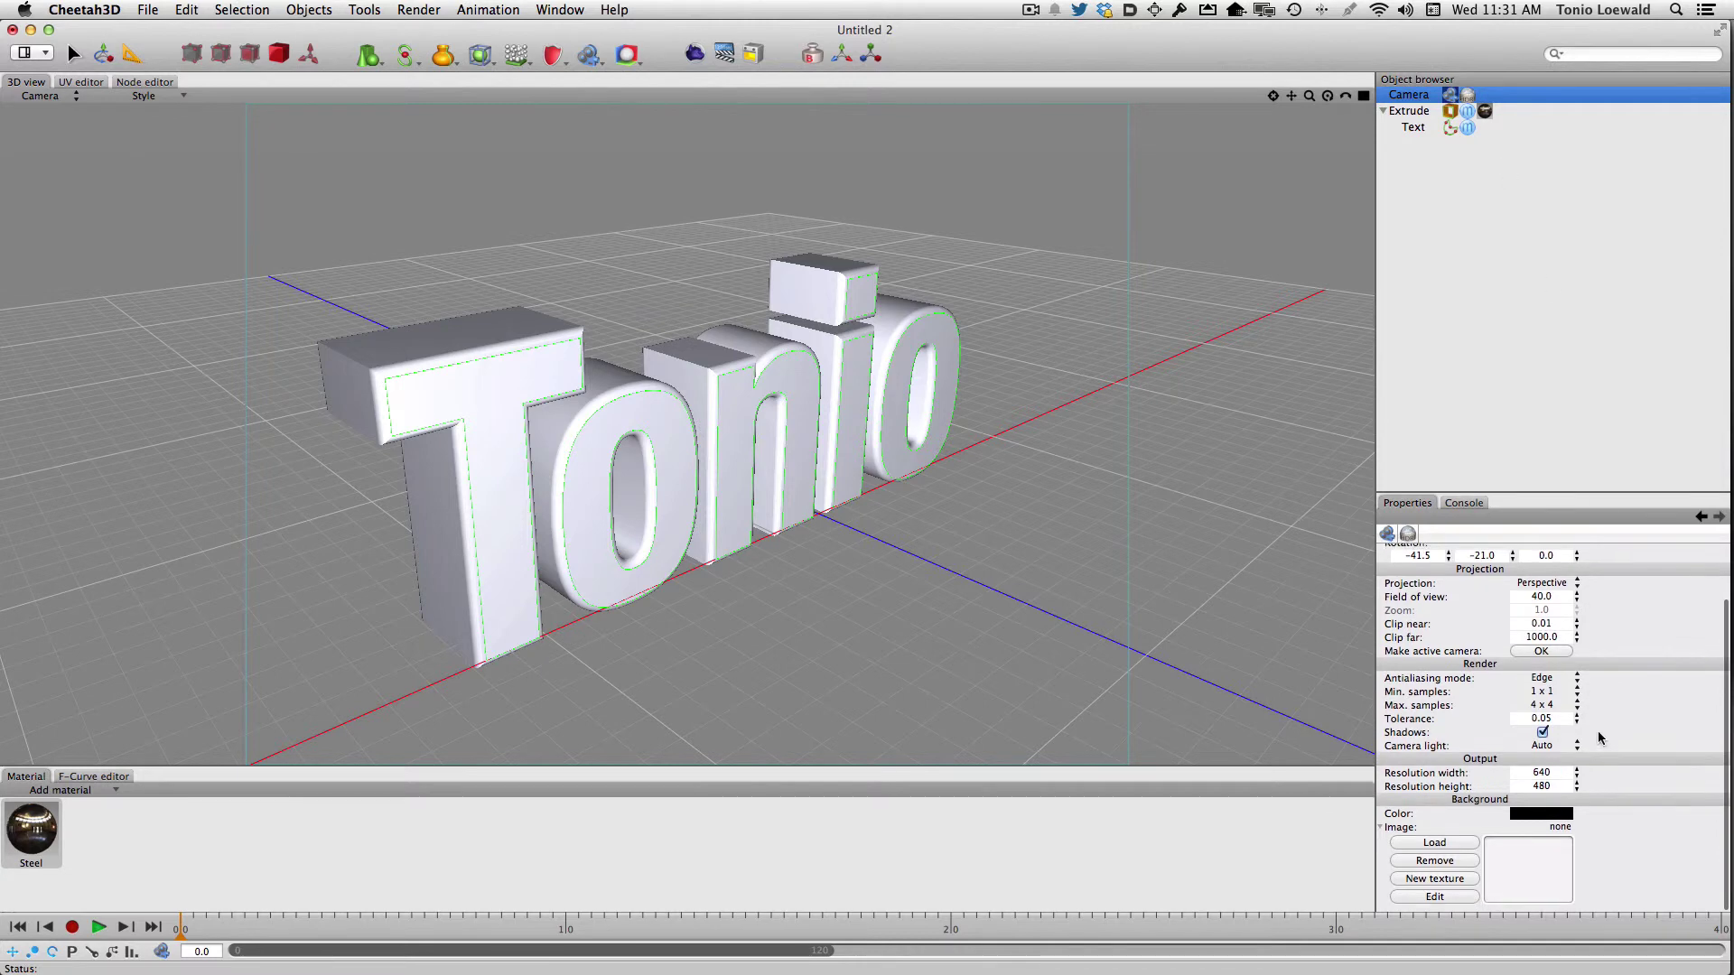
scroll(1598, 729, "down", 3)
left_click(1537, 819)
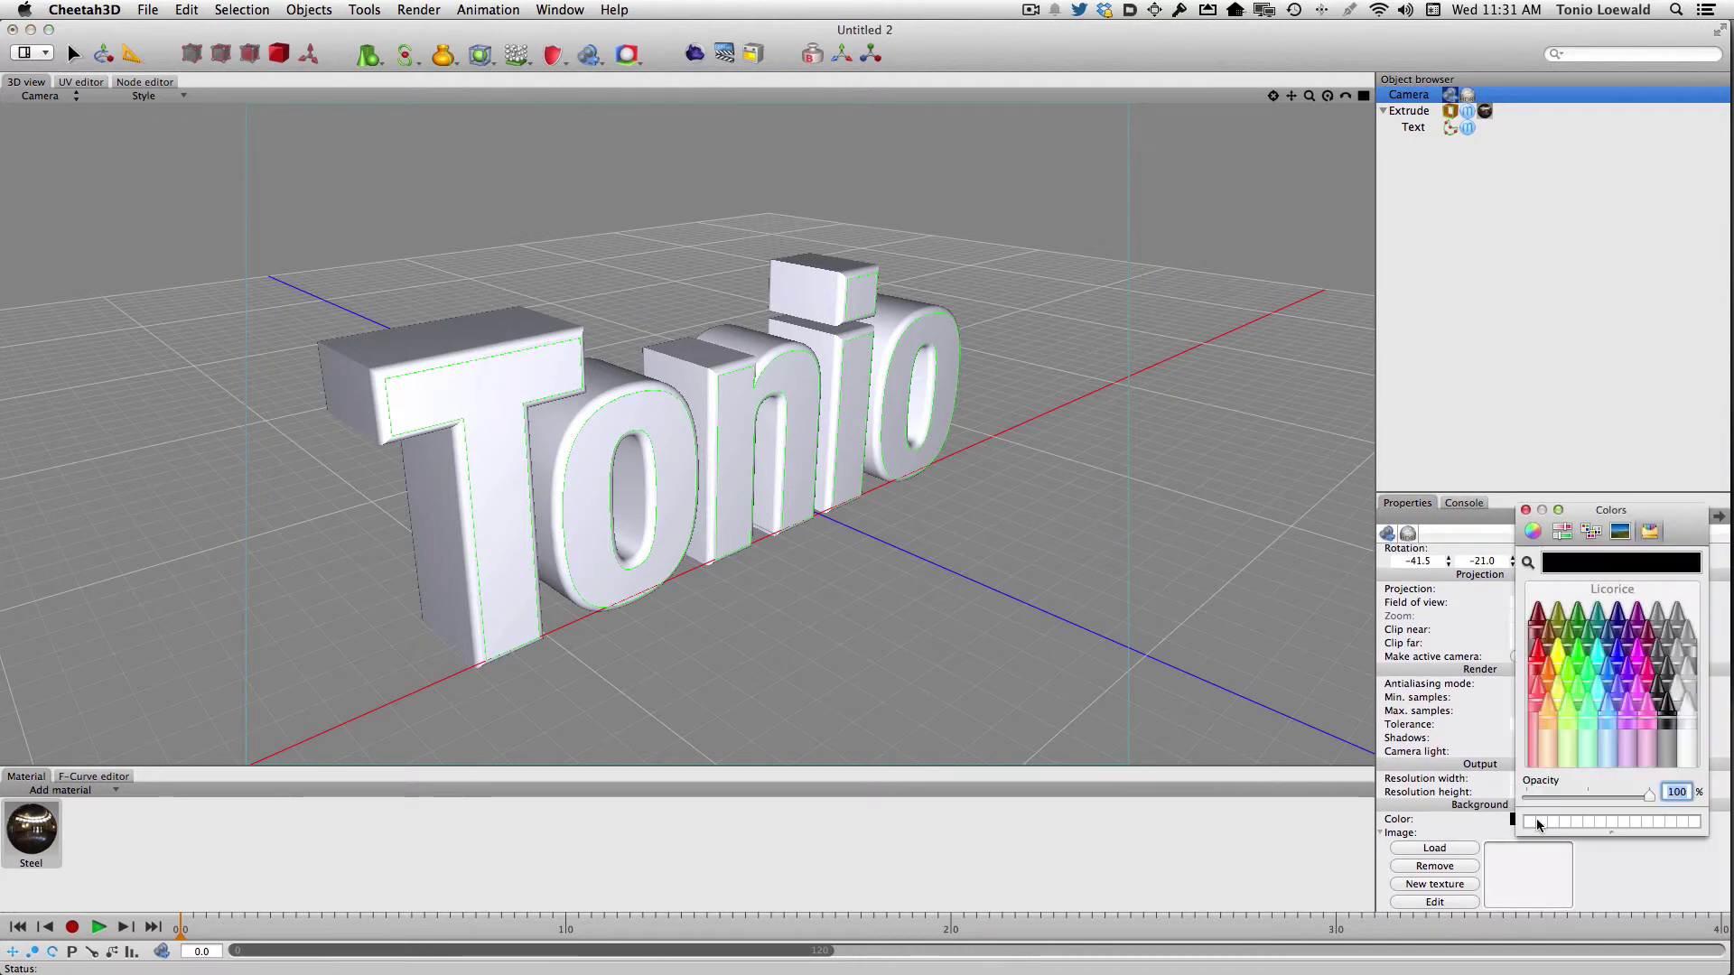
Step: Render the lettering with the transparent background, and render it again from a low frontal angle
left_click(692, 54)
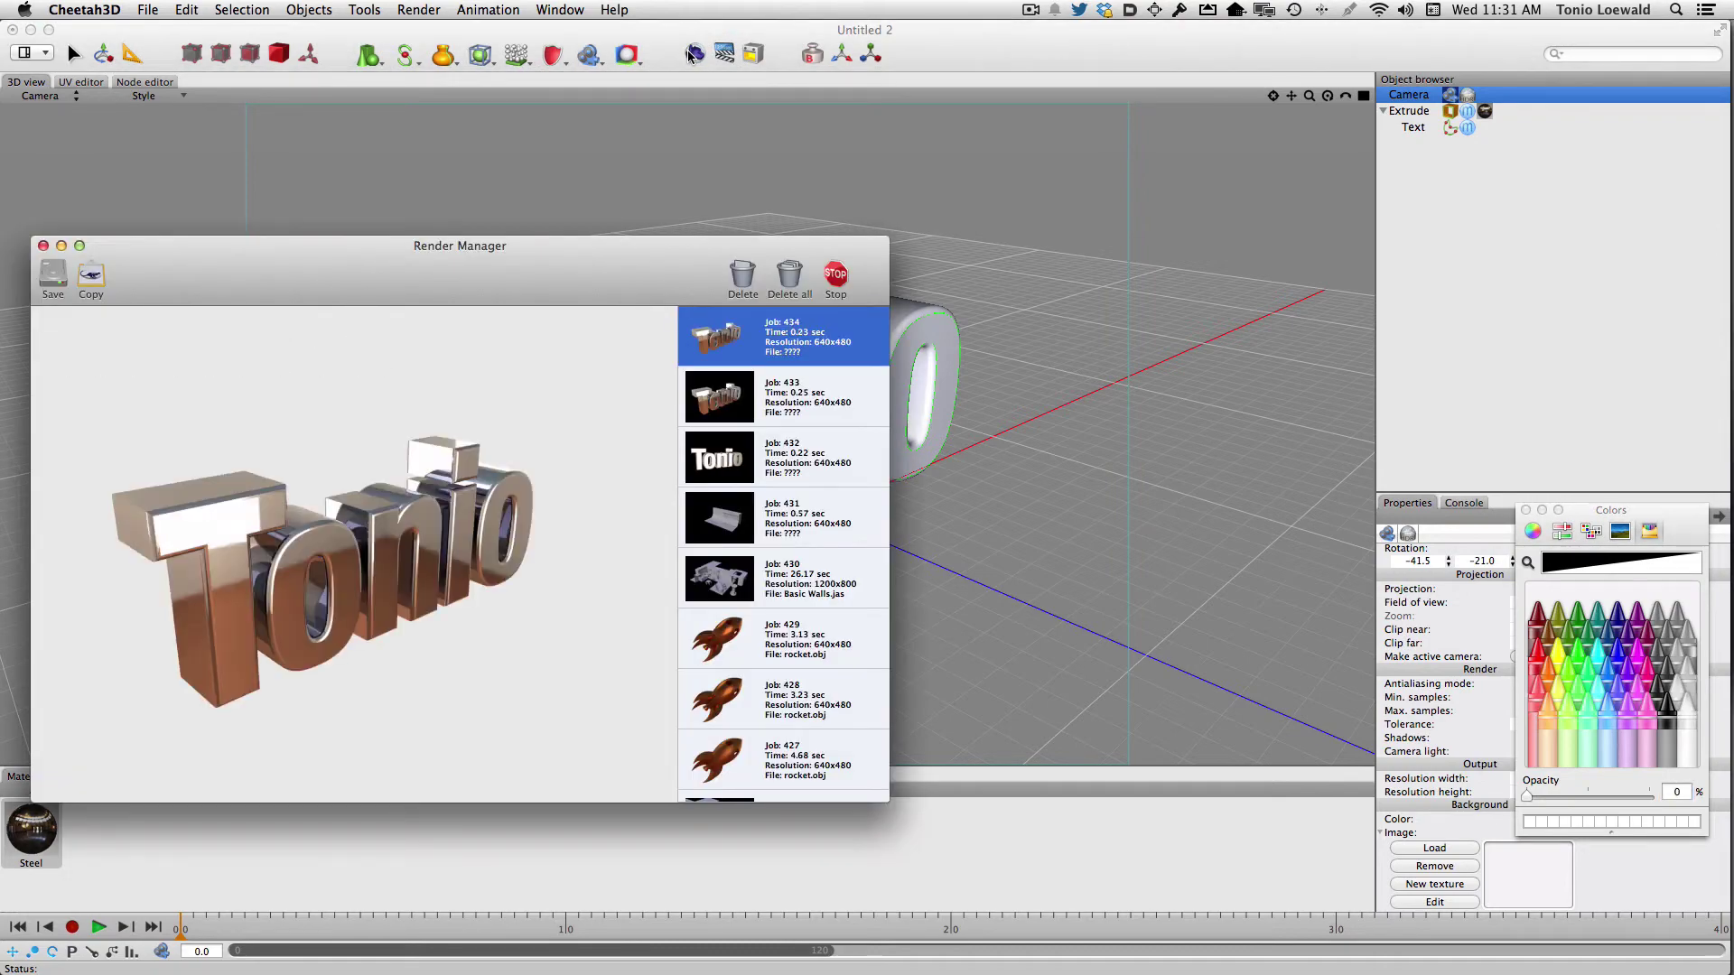
key("super+w")
left_click_drag(758, 369, 660, 309, "alt")
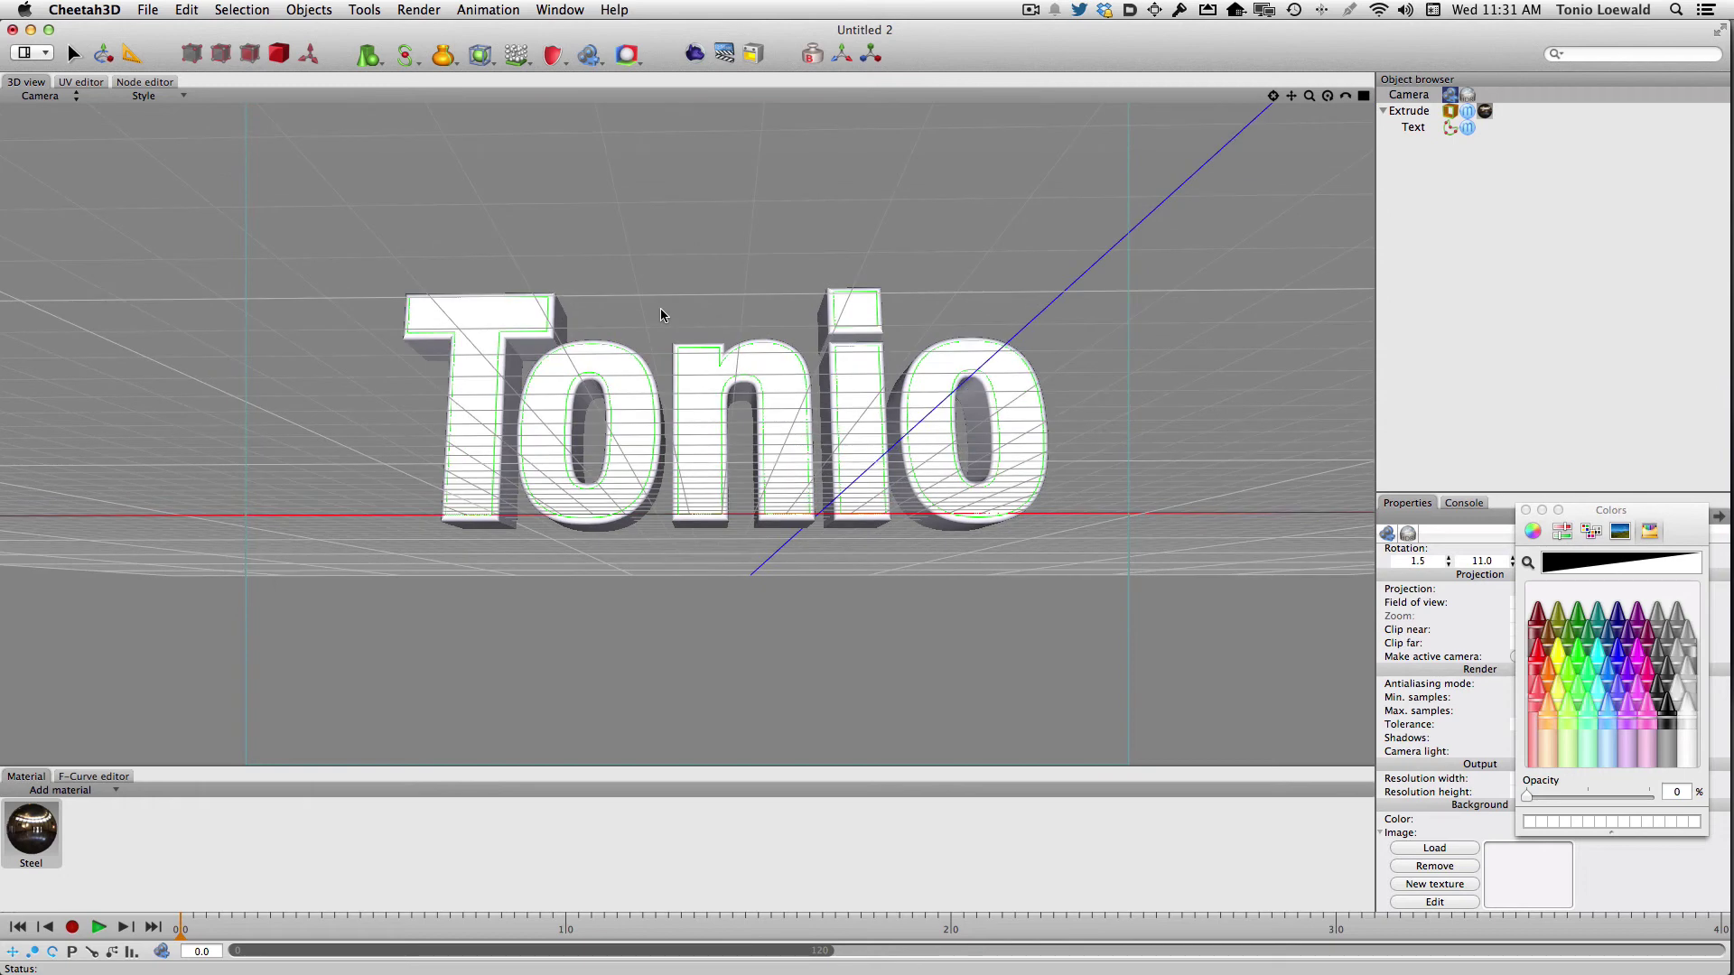
left_click(693, 54)
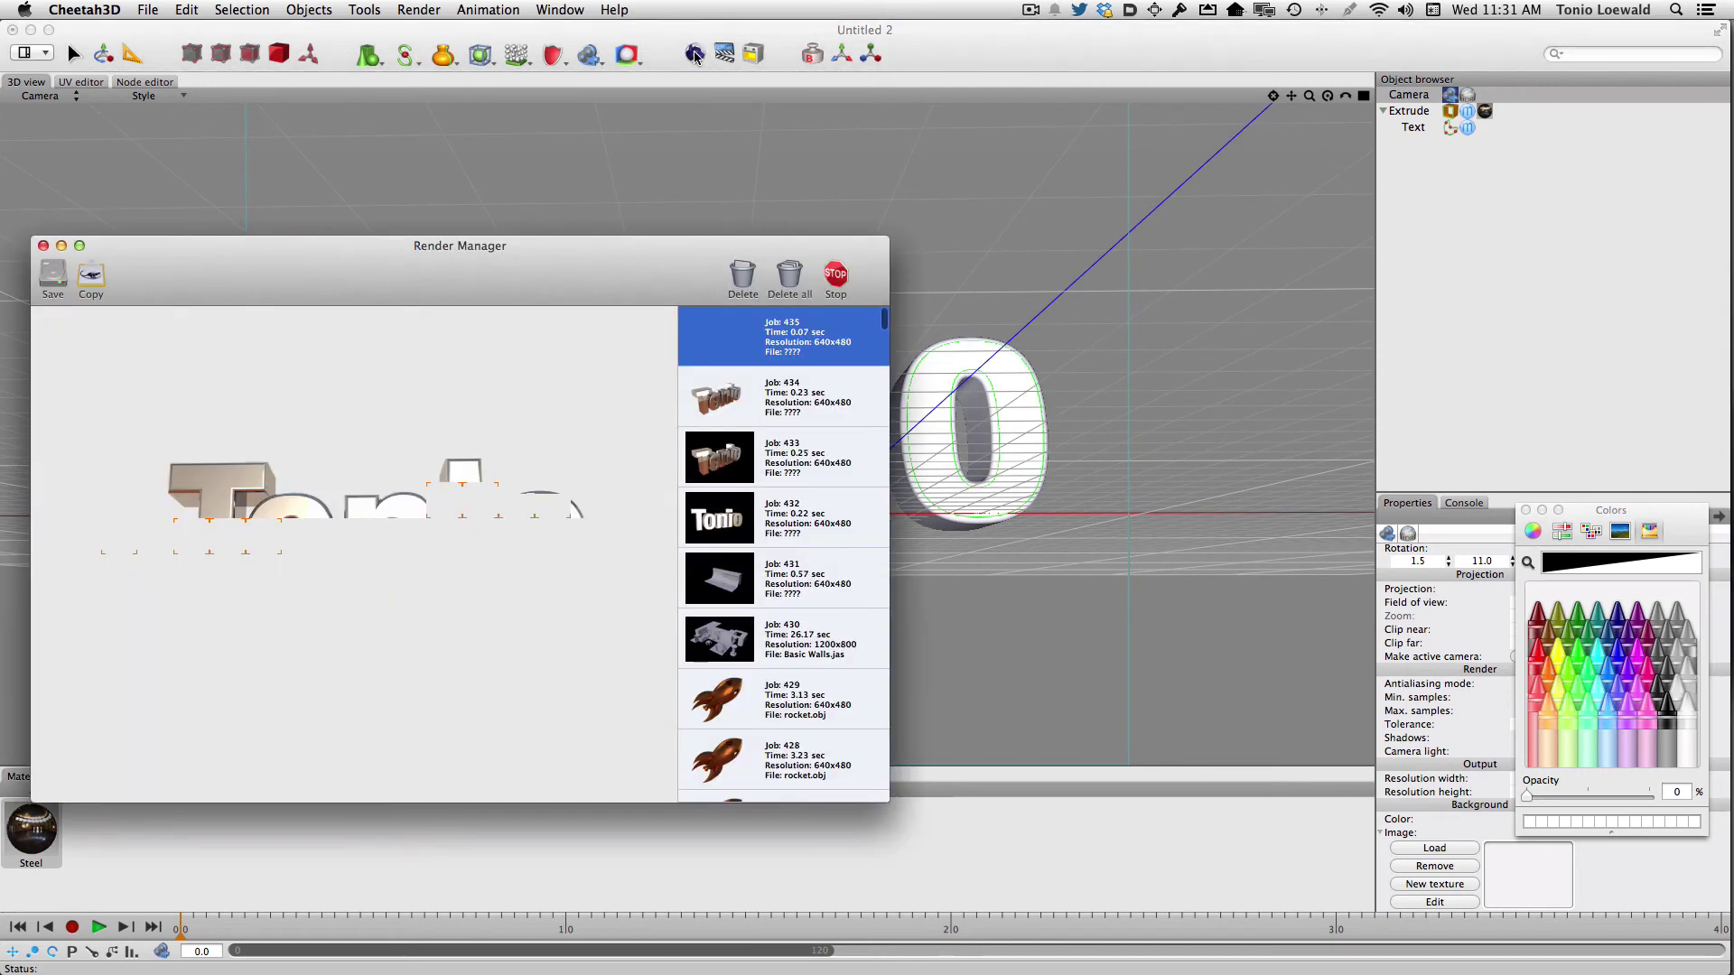
left_click(798, 58)
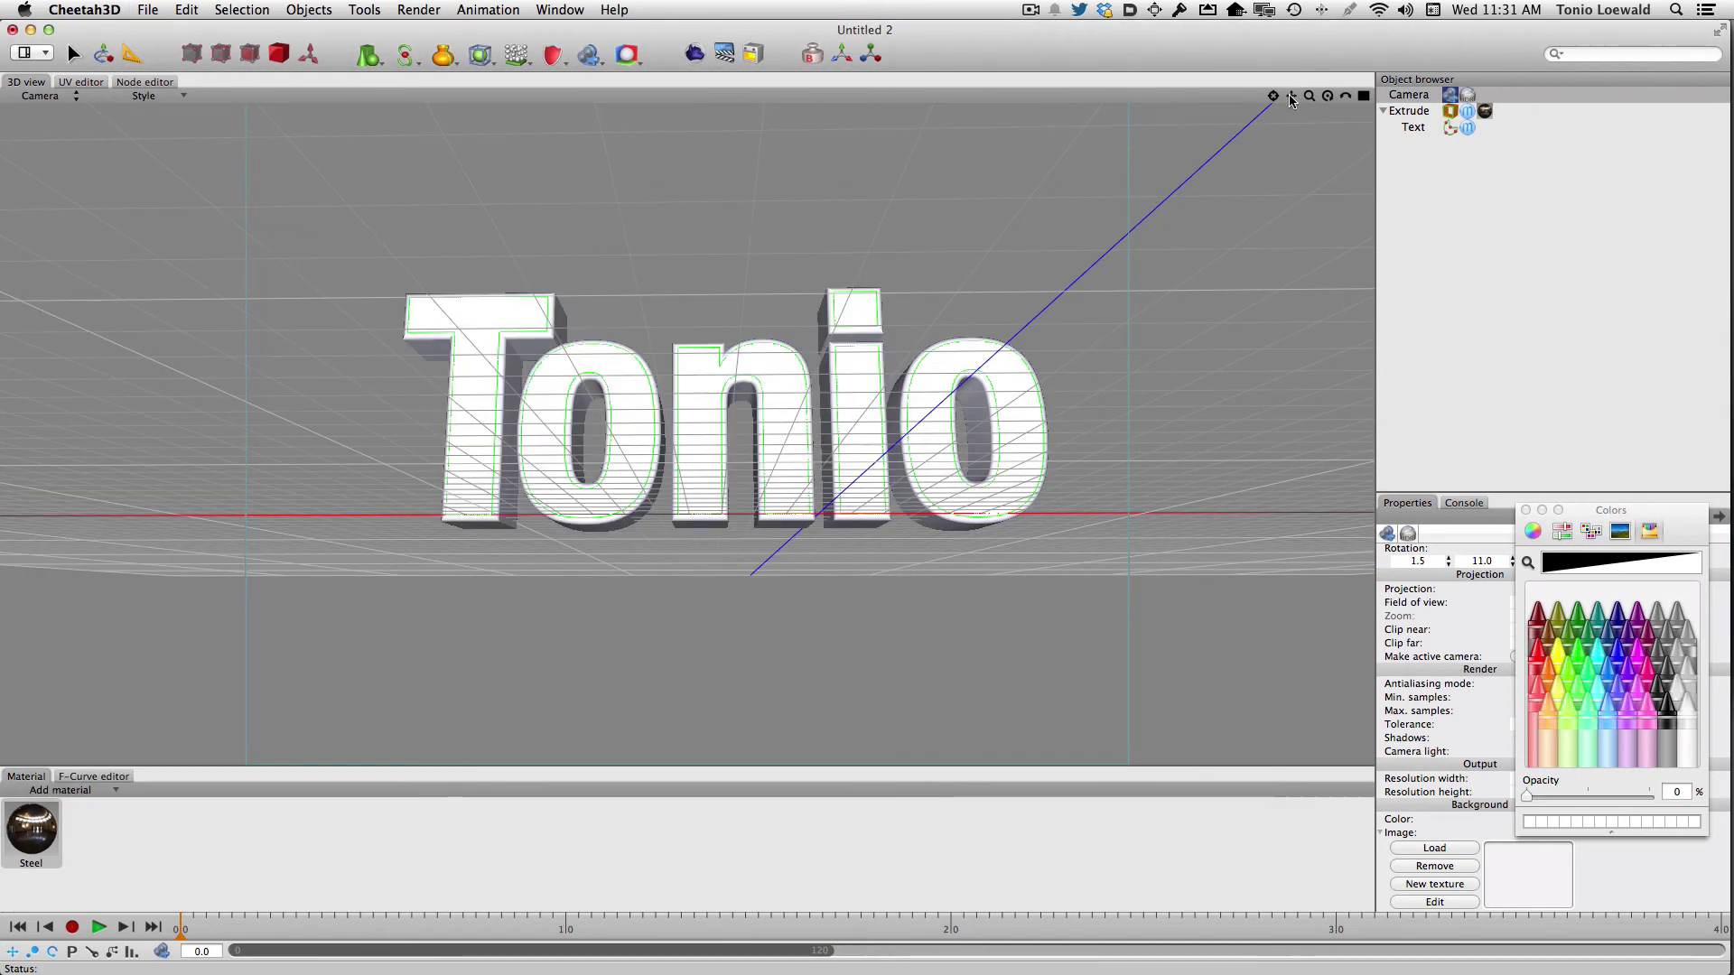